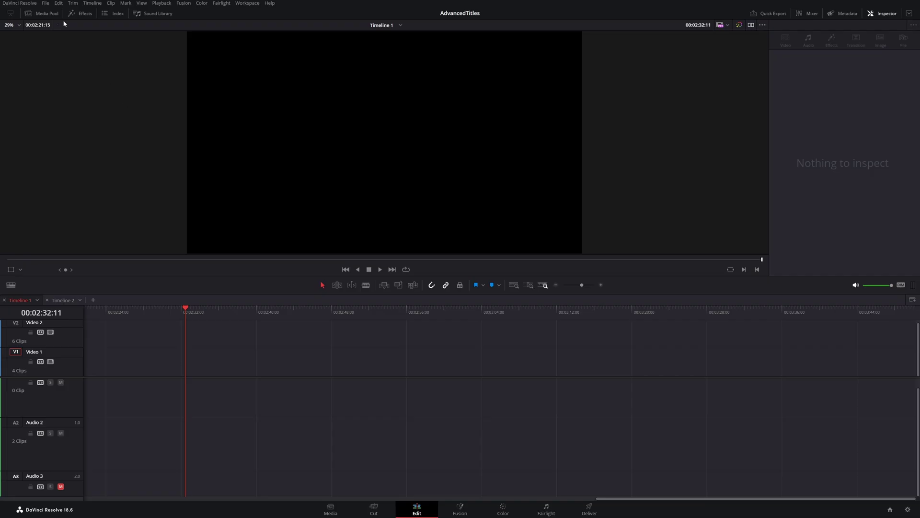
Step: Add a Fusion Composition effect to the timeline at the playhead and open it on the Fusion page
{"action": "left_click", "coordinate": [81, 18]}
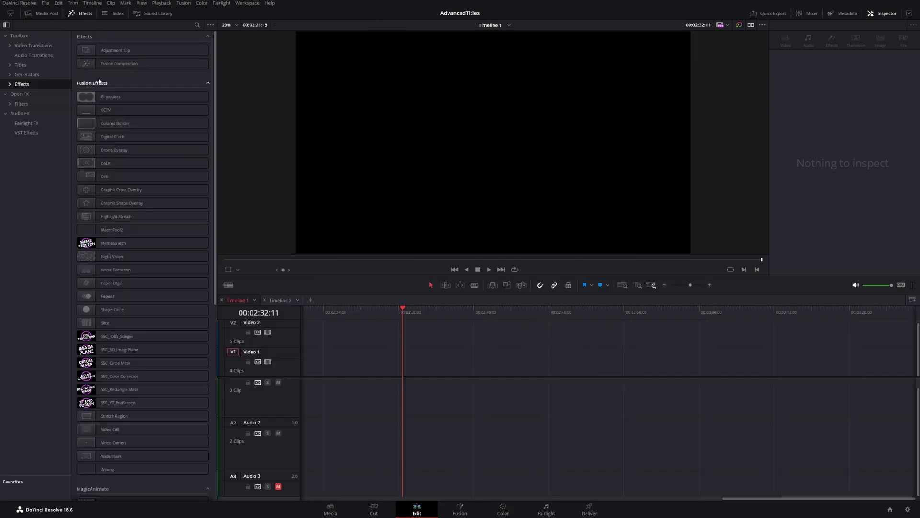
{"action": "left_click_drag", "start_coordinate": [116, 63], "coordinate": [390, 368]}
{"action": "left_click", "coordinate": [458, 508]}
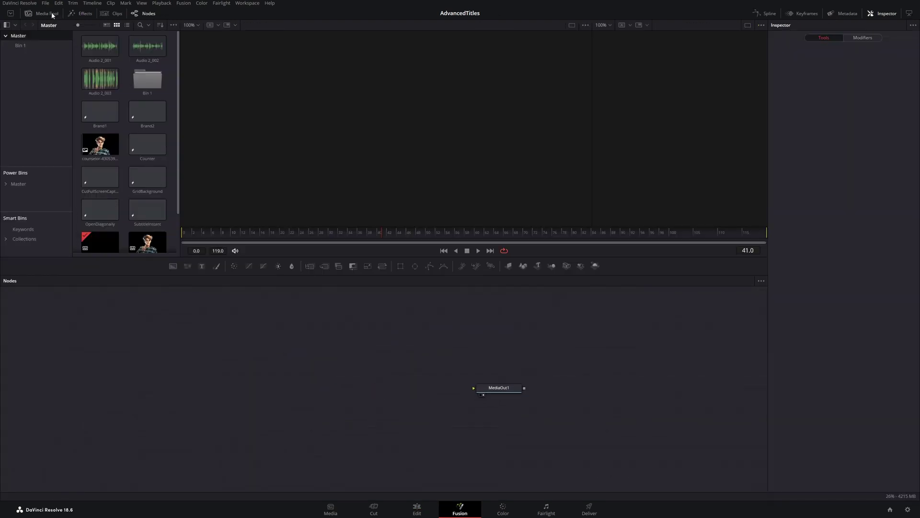
Step: Hide the media pool and add a Text+ node connected to MediaOut1
{"action": "left_click", "coordinate": [52, 16]}
{"action": "left_click_drag", "start_coordinate": [202, 266], "coordinate": [505, 381]}
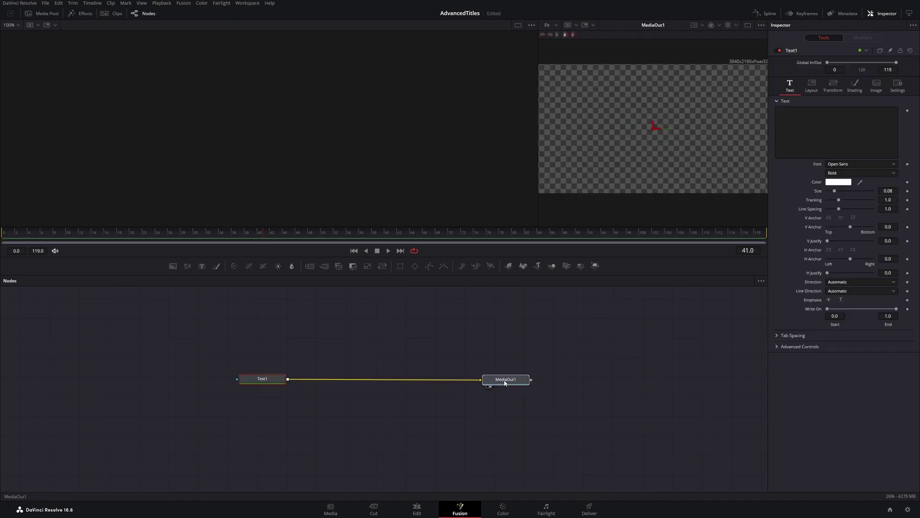
Step: Switch to a single enlarged viewer and reposition the Text1 and MediaOut1 nodes in the node area
{"action": "left_click", "coordinate": [748, 26]}
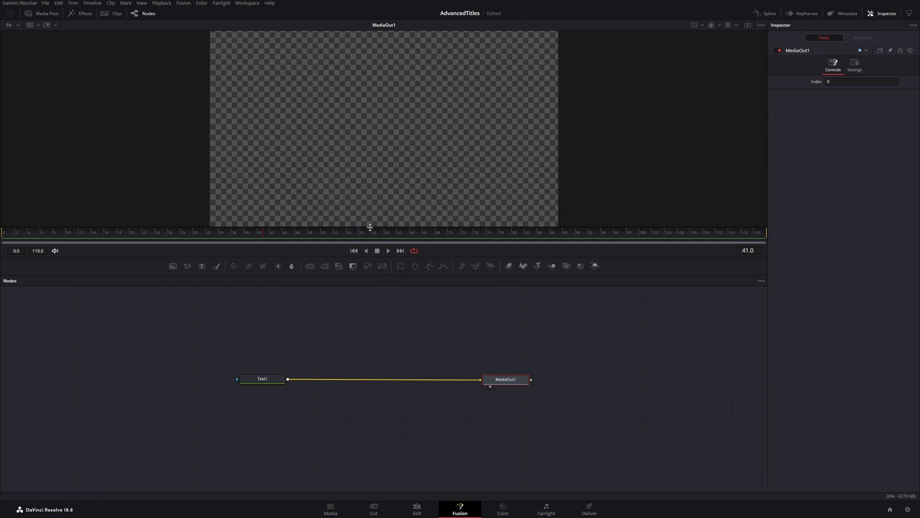
{"action": "left_click_drag", "start_coordinate": [373, 258], "coordinate": [375, 305]}
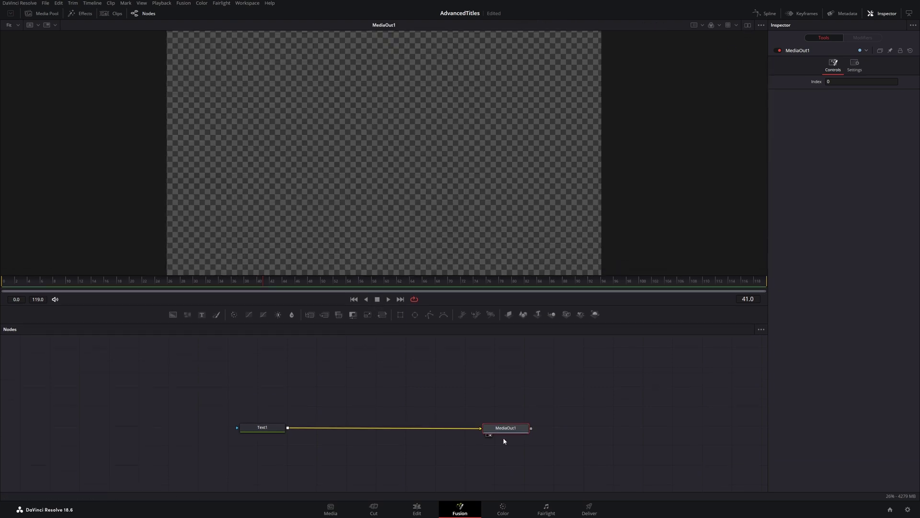
{"action": "left_click_drag", "start_coordinate": [534, 387], "coordinate": [231, 458]}
{"action": "left_click_drag", "start_coordinate": [497, 428], "coordinate": [487, 379]}
Step: Enter CHARACTER as the Text1 node's text and set its font to Montserrat Black
{"action": "left_click", "coordinate": [251, 379]}
{"action": "left_click", "coordinate": [815, 123]}
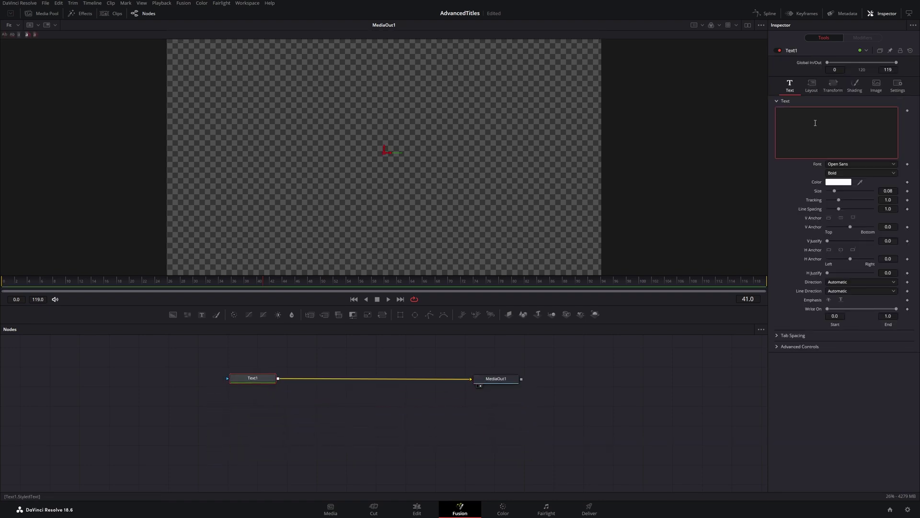
{"action": "type", "text": "CHARACTER"}
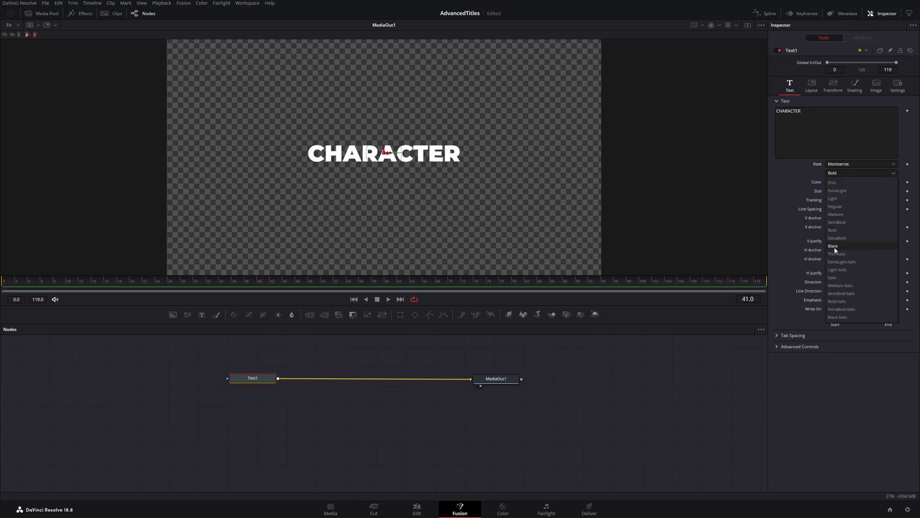
{"action": "left_click", "coordinate": [835, 248]}
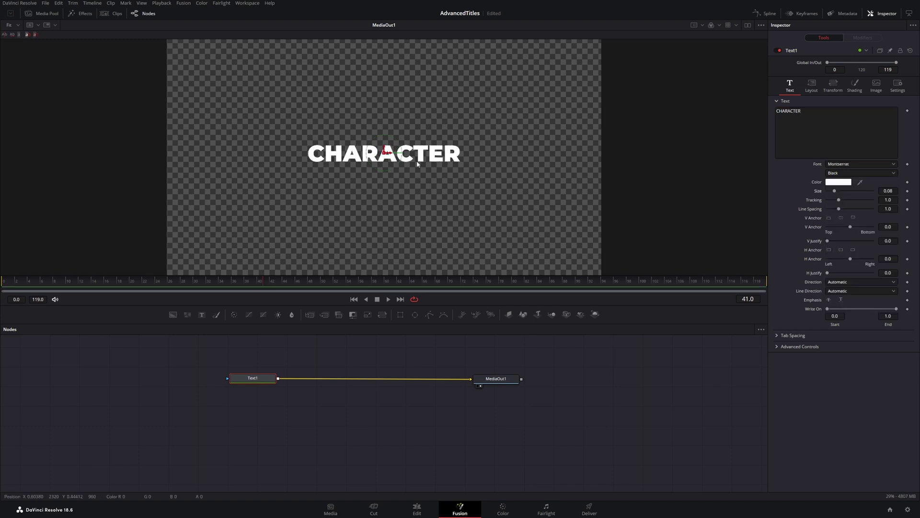
Step: Try enlarging the text to a size of about 0.11 and undo the change
{"action": "mouse_move", "coordinate": [835, 191]}
{"action": "left_mouse_down"}
{"action": "mouse_move", "coordinate": [857, 204]}
{"action": "mouse_move", "coordinate": [842, 206]}
{"action": "left_mouse_up"}
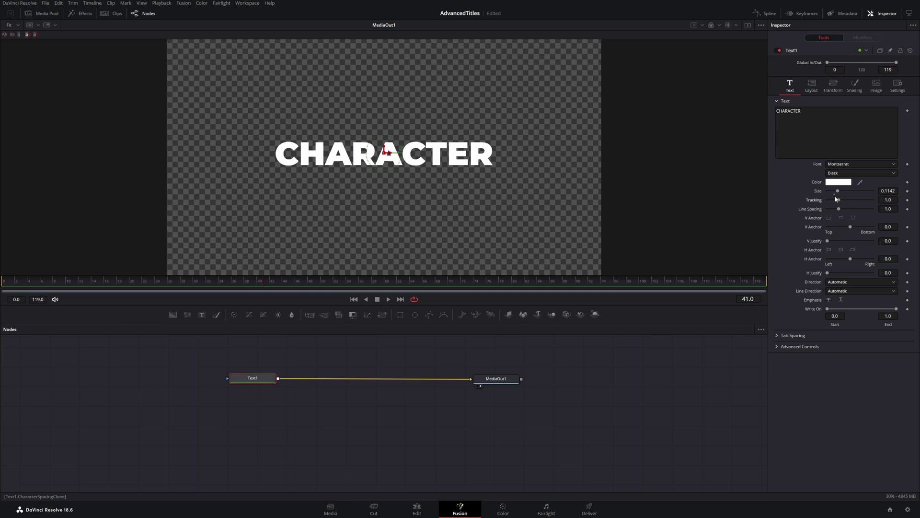
{"action": "key", "text": "ctrl+z"}
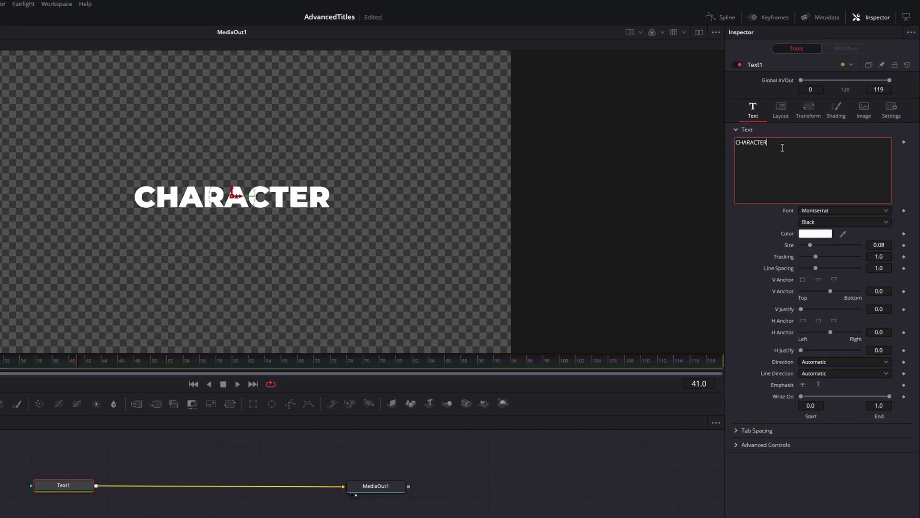
Step: Apply the Follower modifier to Text1's text content and open the modifier's controls
{"action": "right_click", "coordinate": [813, 115]}
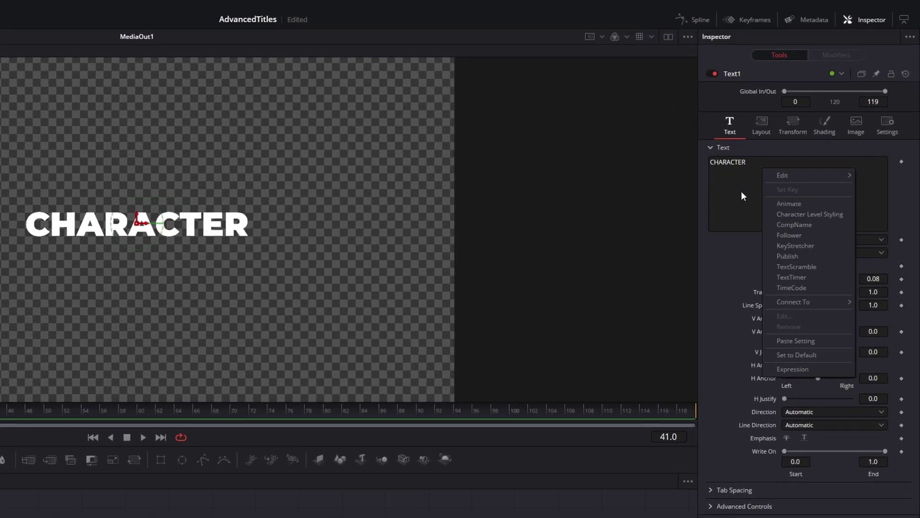
{"action": "left_click", "coordinate": [795, 235]}
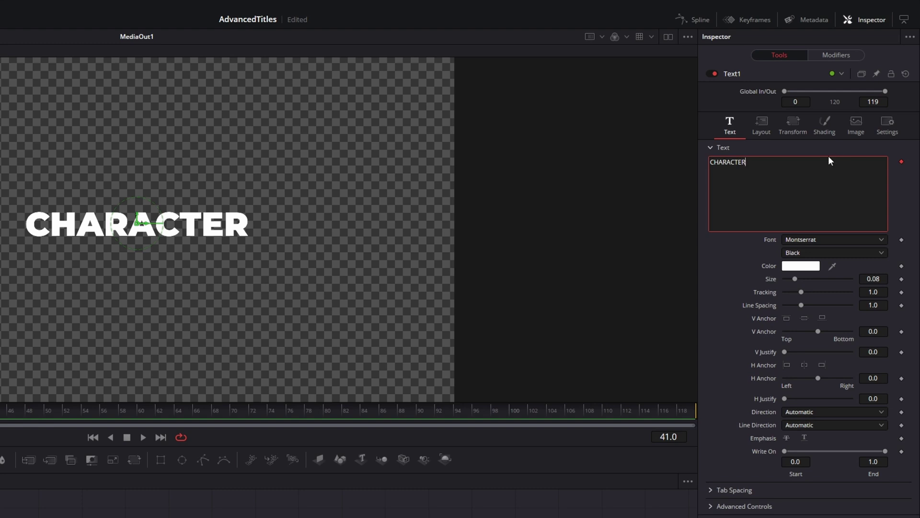
{"action": "left_click", "coordinate": [845, 56]}
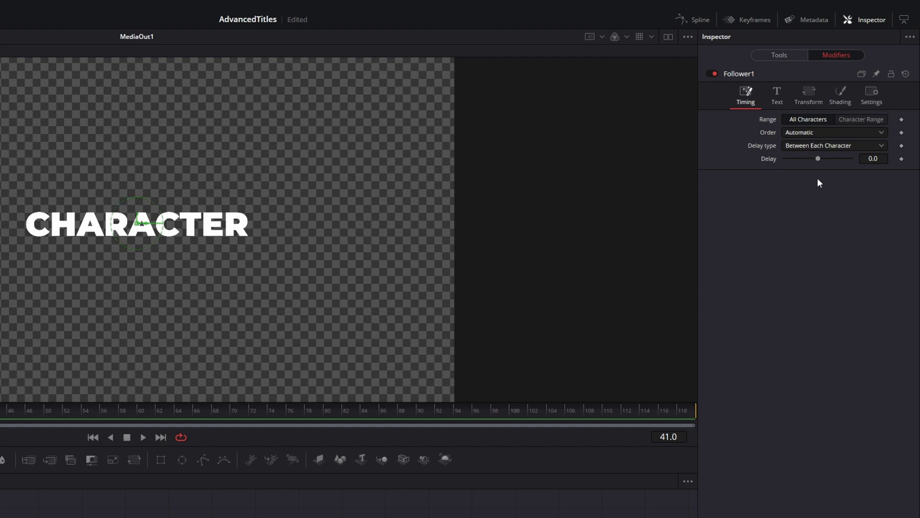
Step: Set the Follower's delay between each character to 2 and return the playhead to frame 0
{"action": "left_click_drag", "start_coordinate": [862, 159], "coordinate": [870, 160]}
{"action": "type", "text": "2"}
{"action": "key", "text": "Home"}
{"action": "left_click", "coordinate": [776, 93]}
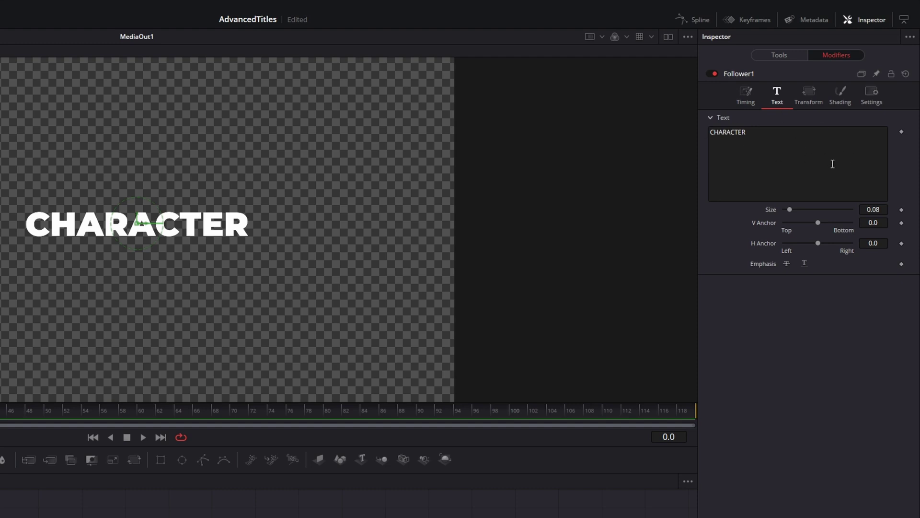
{"action": "left_click", "coordinate": [813, 98]}
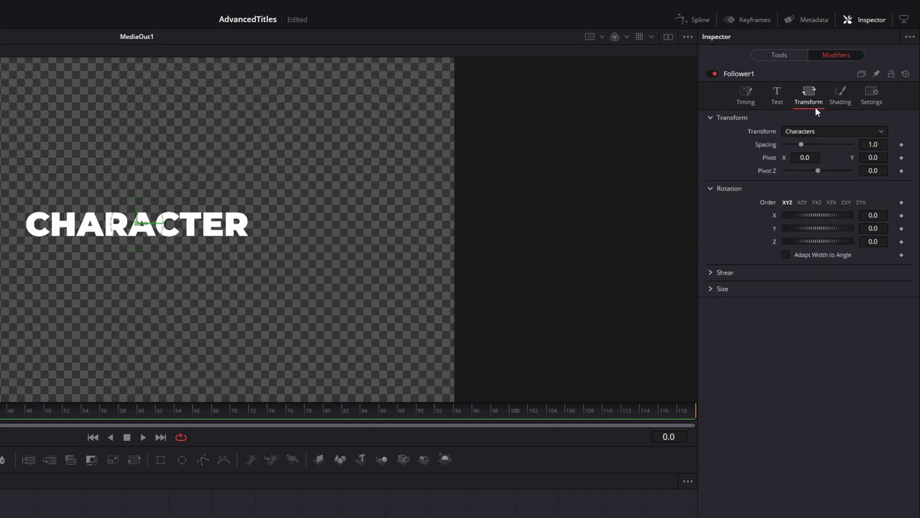
{"action": "left_click", "coordinate": [841, 94]}
{"action": "left_click", "coordinate": [870, 100]}
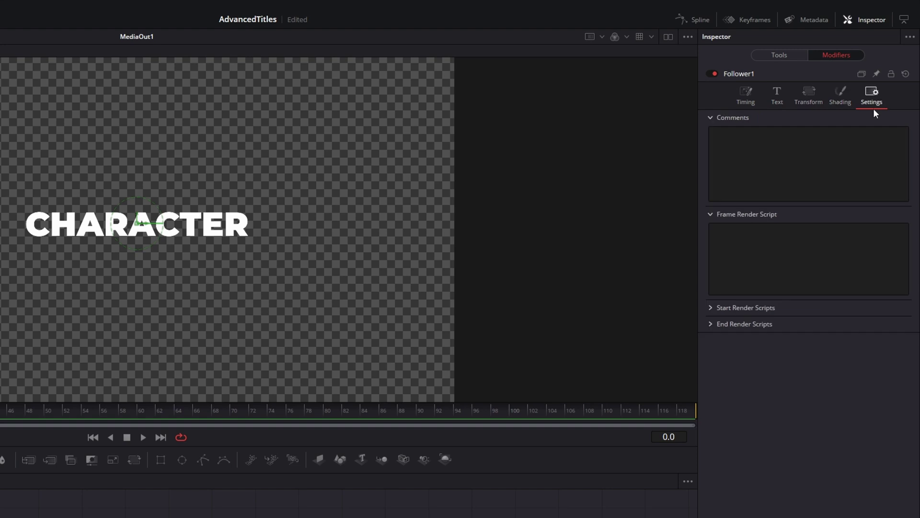
Step: Animate the Follower's Y rotation with keyframes from 90 at frame 0 to 0 at frame 5
{"action": "left_click", "coordinate": [808, 96]}
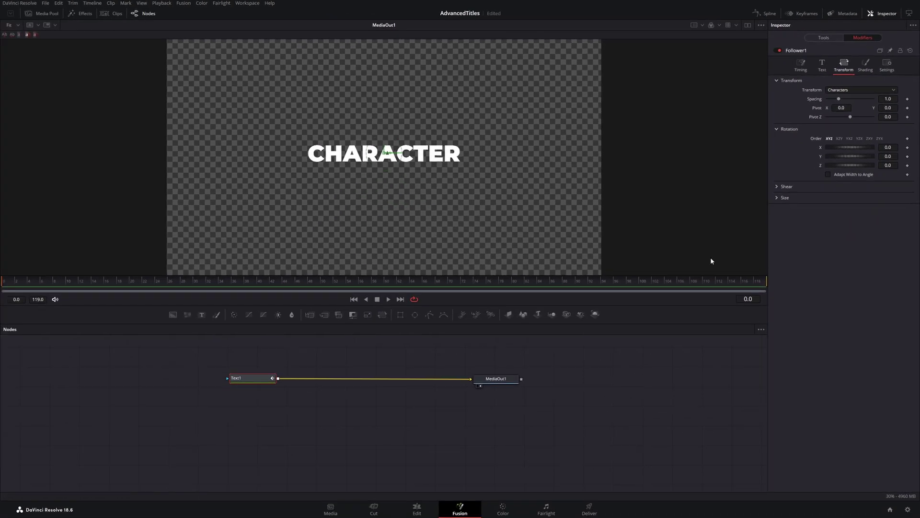
{"action": "left_click", "coordinate": [888, 156]}
{"action": "type", "text": "90"}
{"action": "key", "text": "Return"}
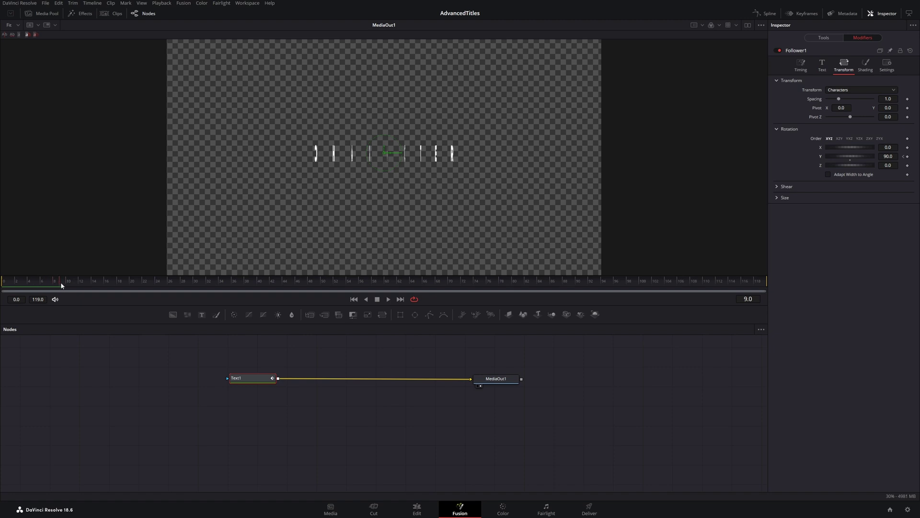
{"action": "left_click_drag", "start_coordinate": [65, 286], "coordinate": [40, 287]}
{"action": "left_click", "coordinate": [907, 157]}
{"action": "double_click", "coordinate": [884, 157]}
{"action": "type", "text": "0"}
{"action": "key", "text": "Tab"}
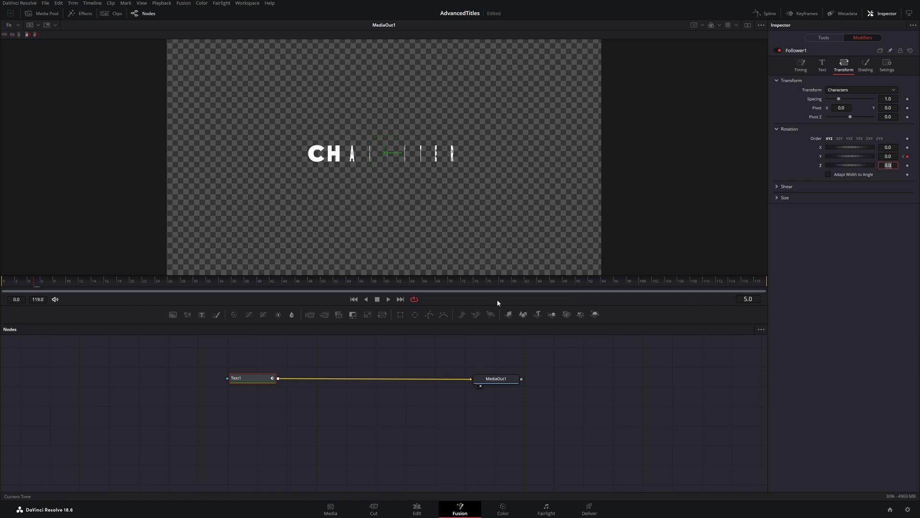
Step: Play the letter-by-letter rotation animation from frame 0 to check it
{"action": "left_click_drag", "start_coordinate": [36, 284], "coordinate": [2, 284]}
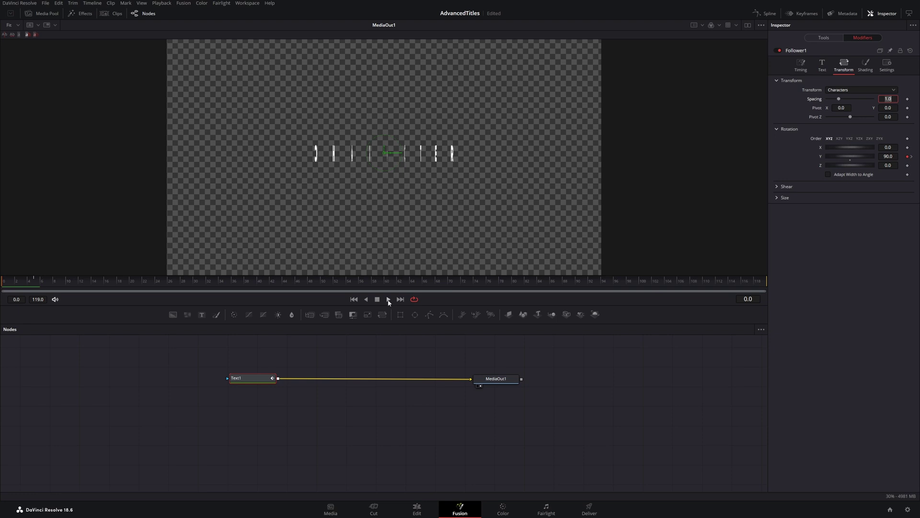
{"action": "left_click", "coordinate": [389, 299]}
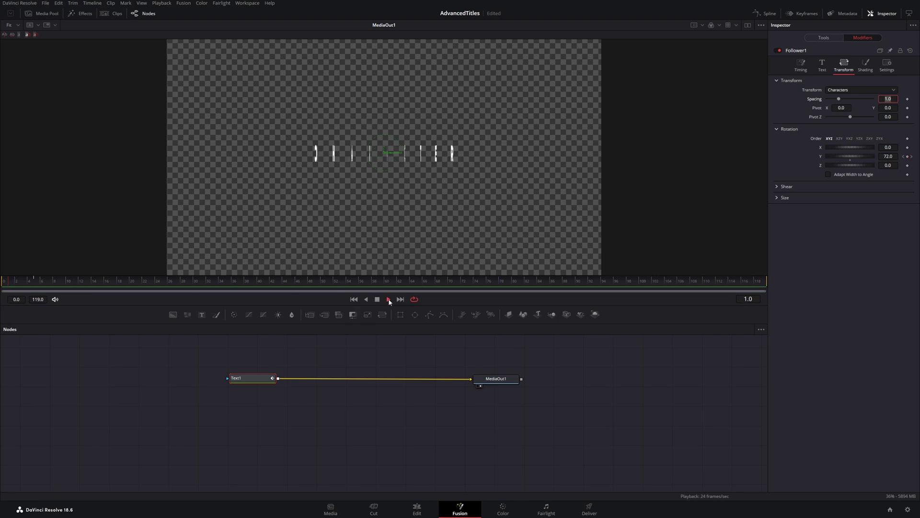
{"action": "left_click", "coordinate": [378, 299]}
{"action": "left_click", "coordinate": [24, 283]}
Step: Animate the Follower's shading opacity with keyframes from 0 at frame 0 to 1.0 at frame 5
{"action": "left_click_drag", "start_coordinate": [23, 285], "coordinate": [2, 284]}
{"action": "left_click", "coordinate": [869, 71]}
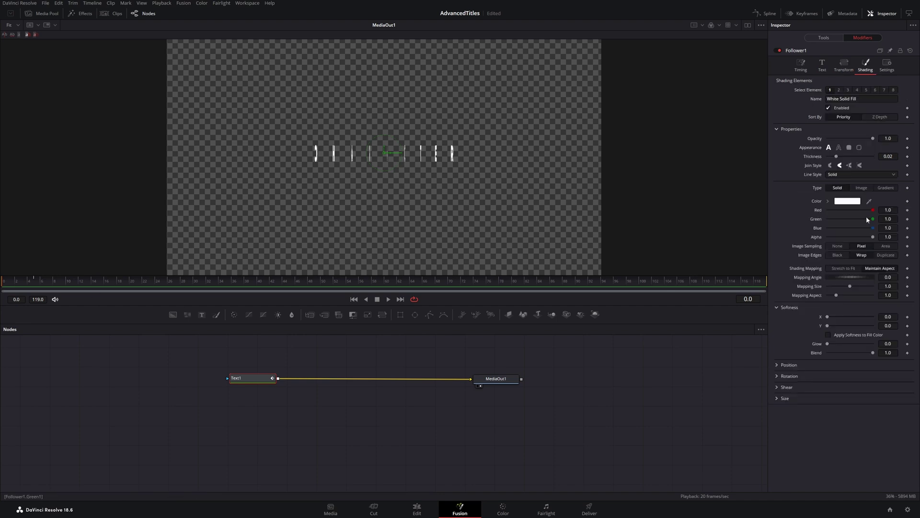
{"action": "left_click", "coordinate": [907, 138]}
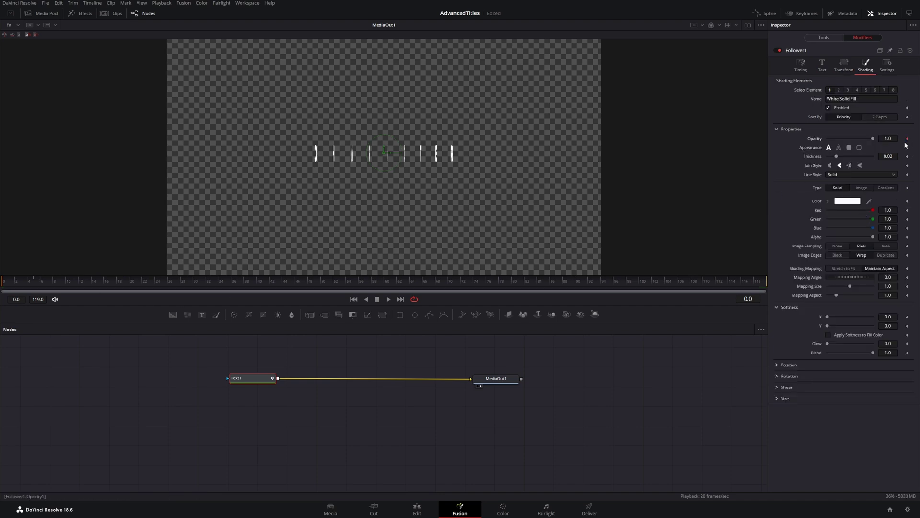
{"action": "left_click_drag", "start_coordinate": [874, 139], "coordinate": [828, 138]}
{"action": "left_click_drag", "start_coordinate": [27, 283], "coordinate": [36, 284]}
{"action": "left_click_drag", "start_coordinate": [827, 138], "coordinate": [873, 139]}
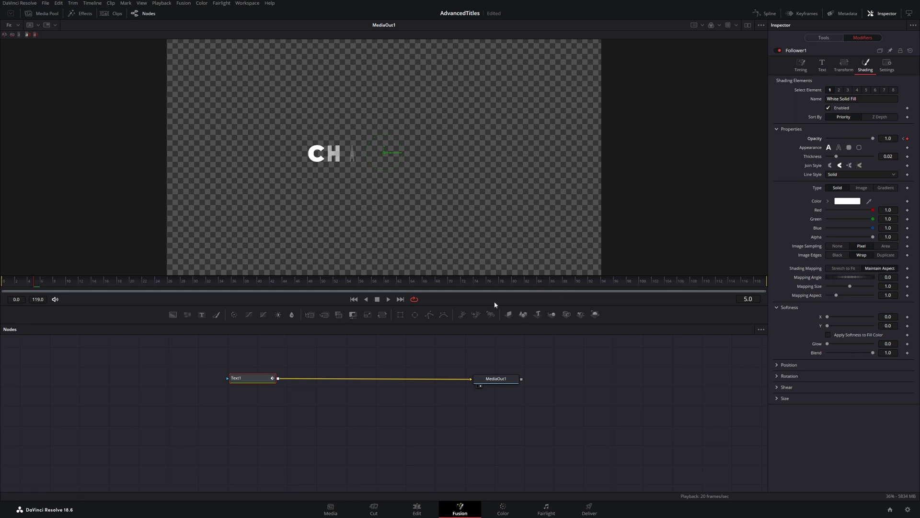
Step: Play the title from frame 0 to preview the combined rotation and fade-in of the letters
{"action": "left_click_drag", "start_coordinate": [21, 288], "coordinate": [2, 293]}
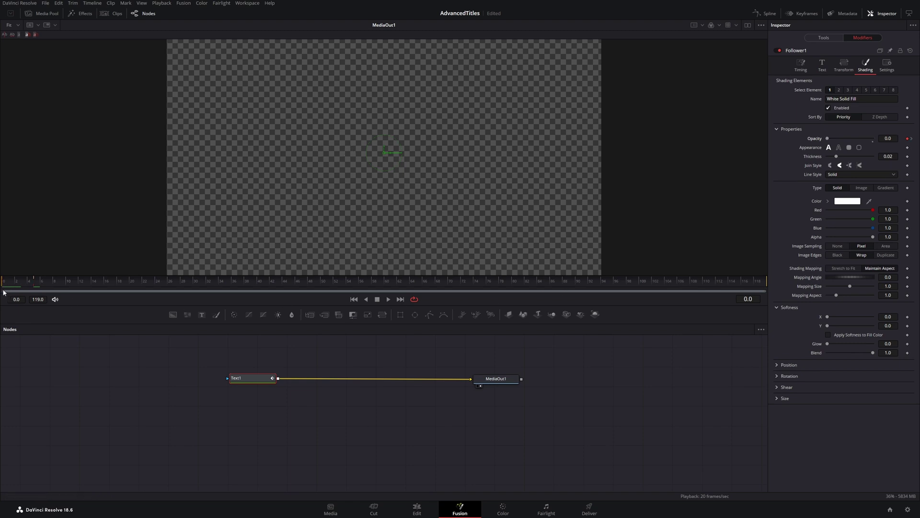
{"action": "key", "text": "space"}
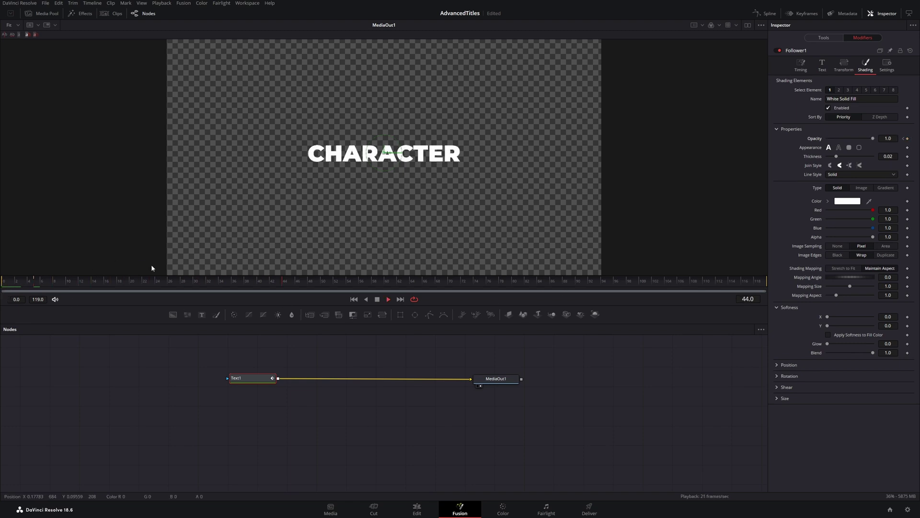
{"action": "key", "text": "space"}
Step: Try keyframing the characters' X rotation at 47 and Z rotation at -120 on frame 64
{"action": "left_click", "coordinate": [844, 65]}
{"action": "left_click", "coordinate": [850, 152]}
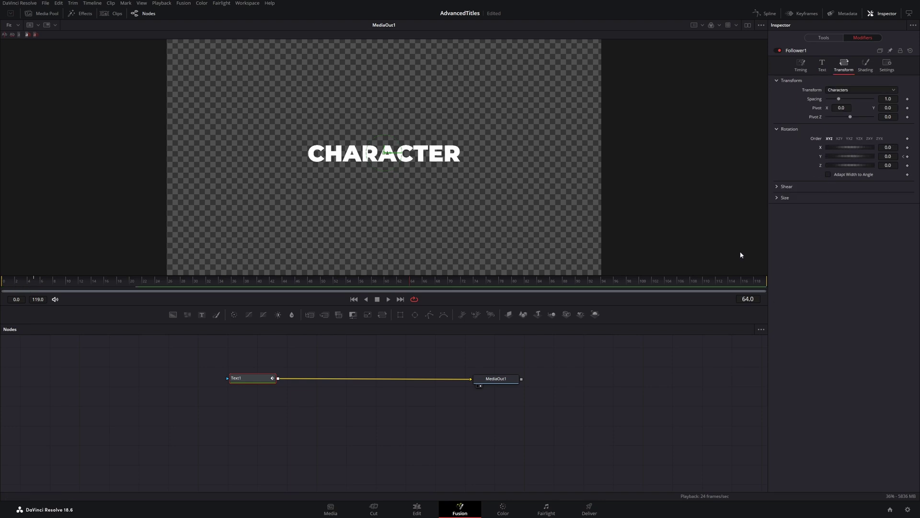
{"action": "left_click", "coordinate": [908, 148]}
{"action": "mouse_move", "coordinate": [859, 150]}
{"action": "left_mouse_down"}
{"action": "mouse_move", "coordinate": [844, 147]}
{"action": "mouse_move", "coordinate": [865, 149]}
{"action": "left_mouse_up"}
{"action": "key", "text": "space"}
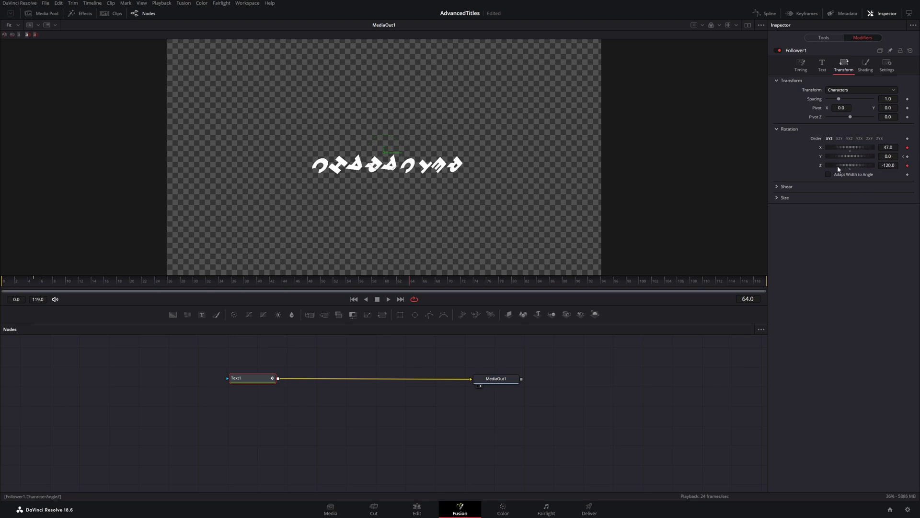
{"action": "left_click", "coordinate": [787, 163]}
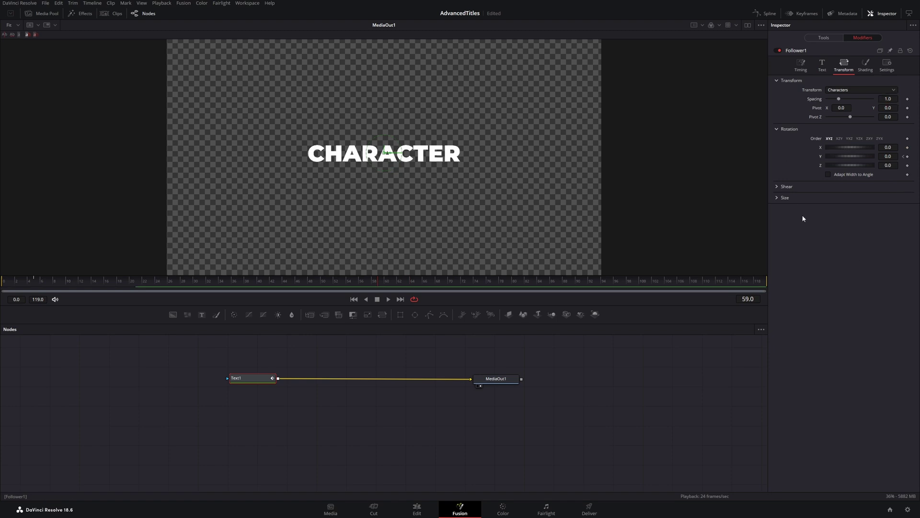
Step: Move MediaOut1 farther from Text1 and insert a Duplicate node between the two
{"action": "left_click_drag", "start_coordinate": [493, 386], "coordinate": [685, 386]}
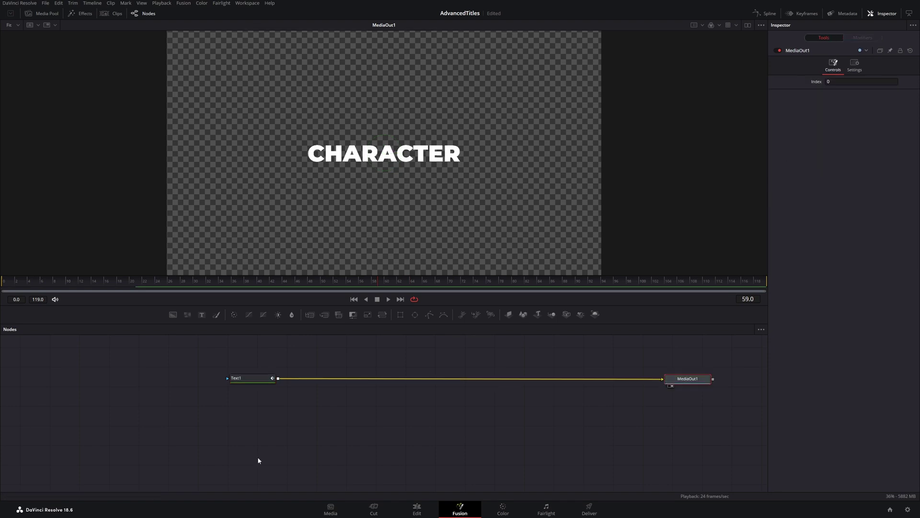
{"action": "left_click", "coordinate": [368, 411]}
{"action": "key", "text": "shift+space"}
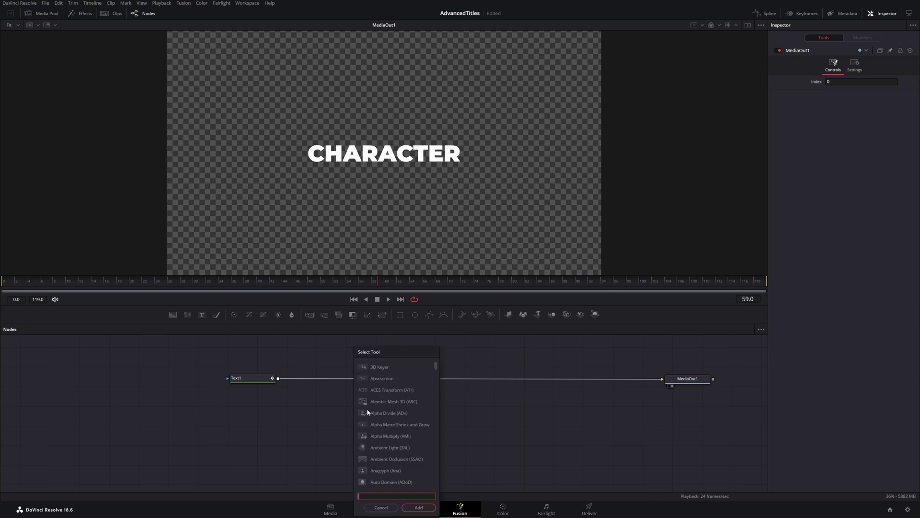
{"action": "type", "text": "dupl"}
{"action": "key", "text": "Return"}
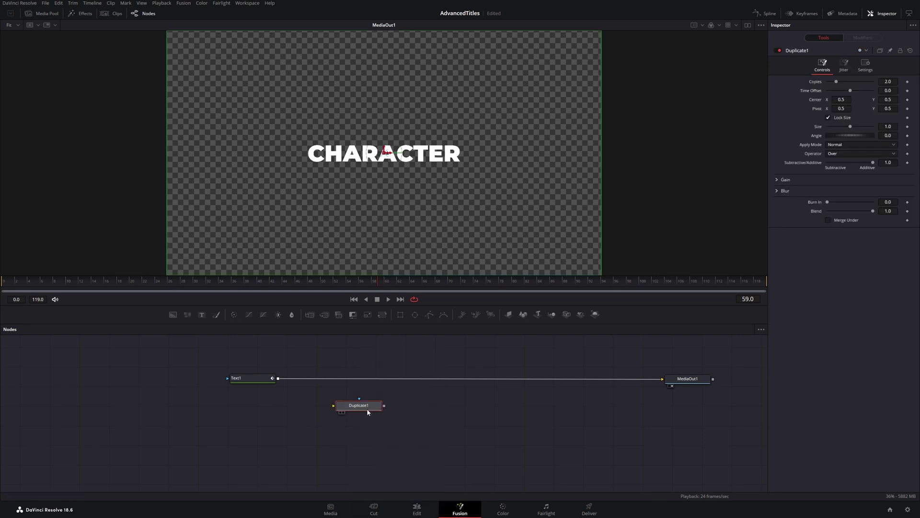
{"action": "left_click_drag", "start_coordinate": [337, 411], "coordinate": [370, 382]}
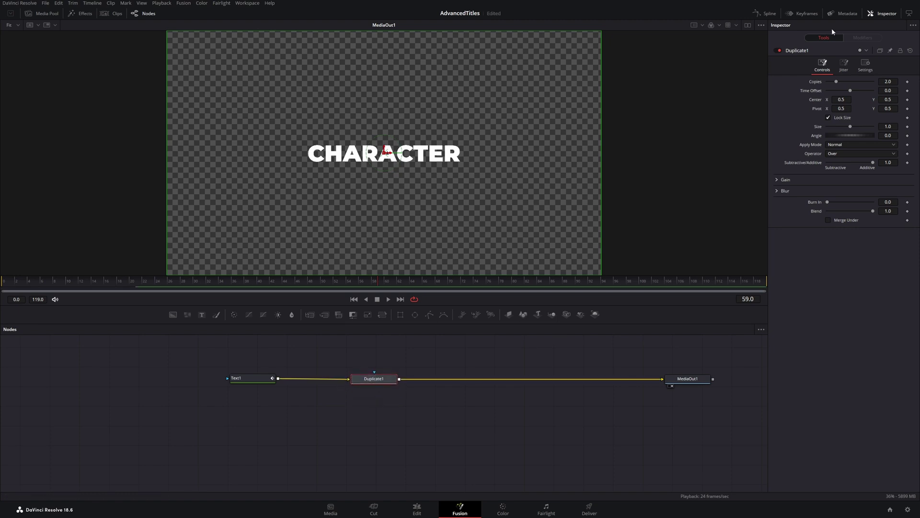
Step: Stack the text vertically by setting the Duplicate node's Center Y to 0.599 and its copies to 4
{"action": "left_click", "coordinate": [890, 81]}
{"action": "left_click_drag", "start_coordinate": [887, 101], "coordinate": [597, 98]}
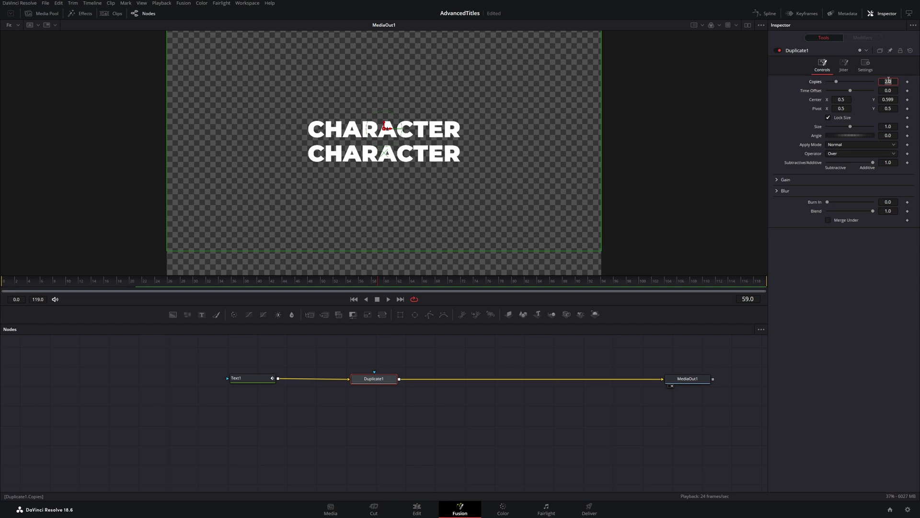
{"action": "type", "text": "4"}
{"action": "key", "text": "Return"}
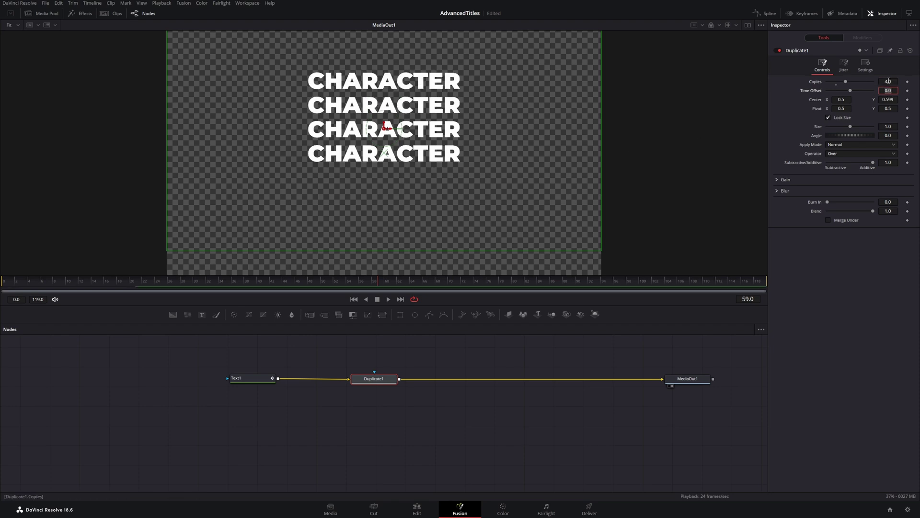
Step: Set the Duplicate node's copies to 6 and fade them progressively with a Blend of 0.63
{"action": "left_click", "coordinate": [895, 81]}
{"action": "type", "text": "6"}
{"action": "key", "text": "Return"}
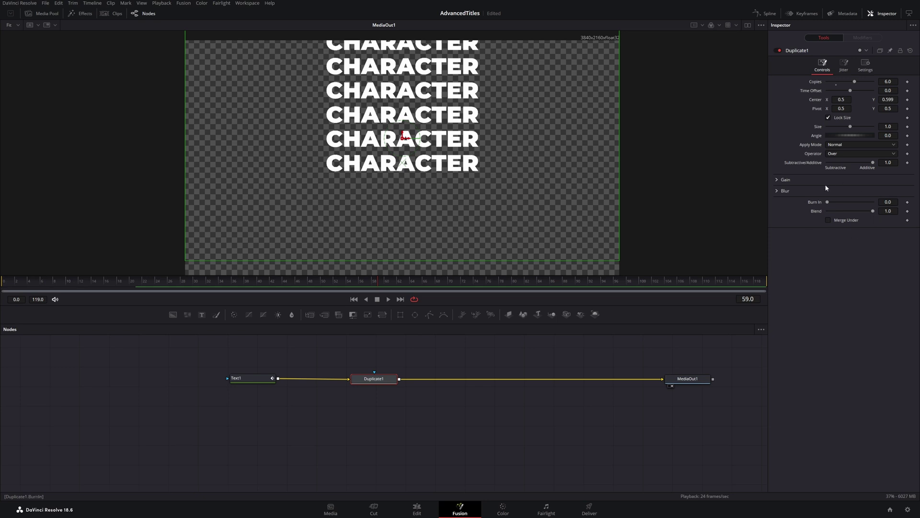
{"action": "left_click_drag", "start_coordinate": [874, 215], "coordinate": [858, 215]}
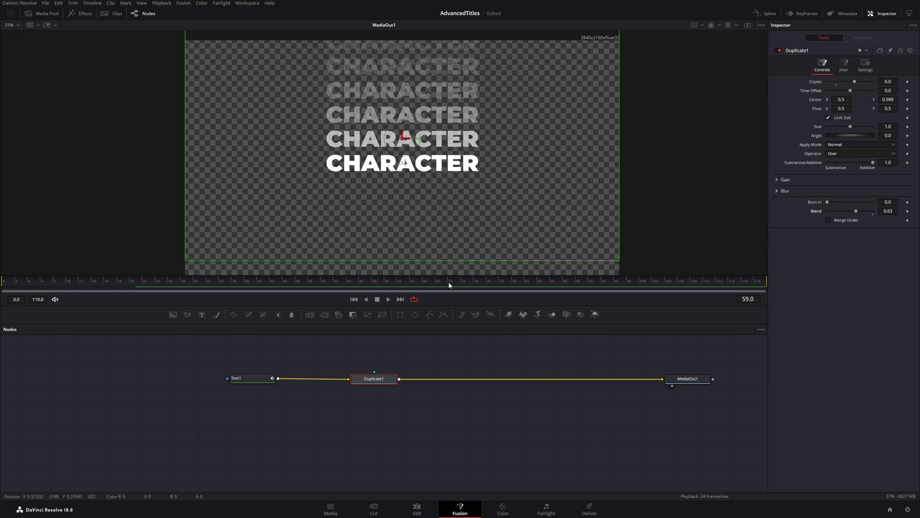
Step: Paste an instance of the Duplicate1 node and place it directly below the original in the node graph
{"action": "left_click_drag", "start_coordinate": [374, 416], "coordinate": [315, 398]}
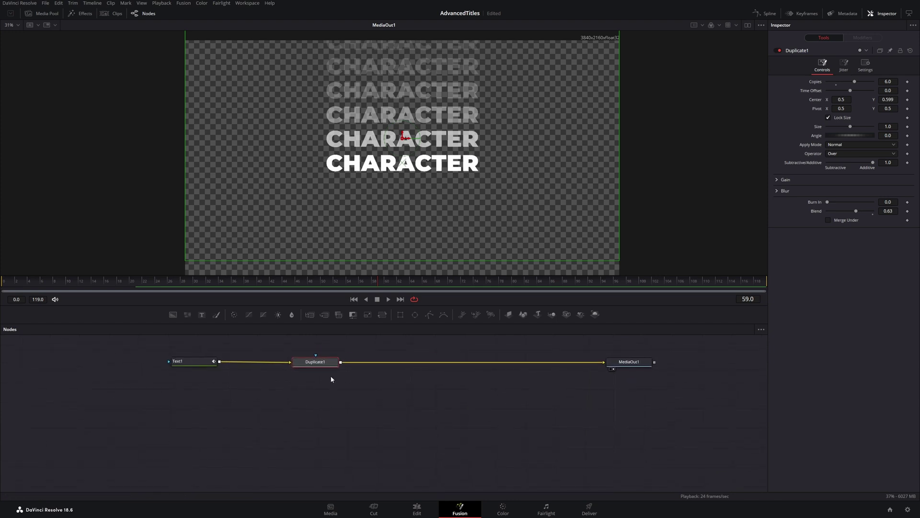
{"action": "left_click_drag", "start_coordinate": [315, 365], "coordinate": [317, 365]}
{"action": "left_click", "coordinate": [317, 411]}
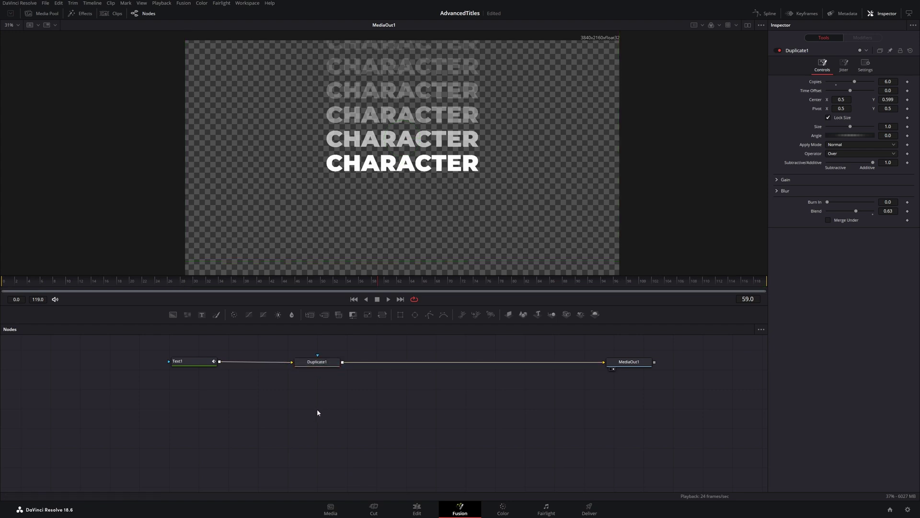
{"action": "key", "text": "ctrl+shift+v"}
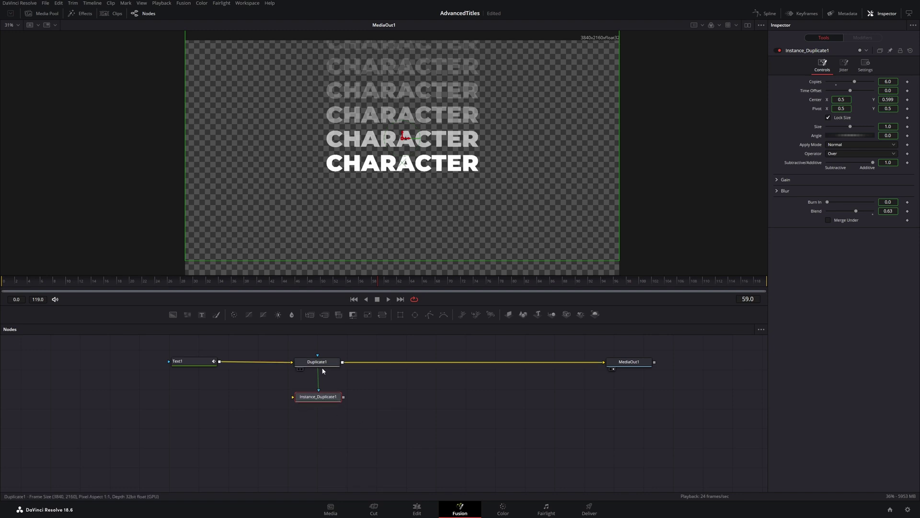
{"action": "left_click_drag", "start_coordinate": [323, 399], "coordinate": [322, 397]}
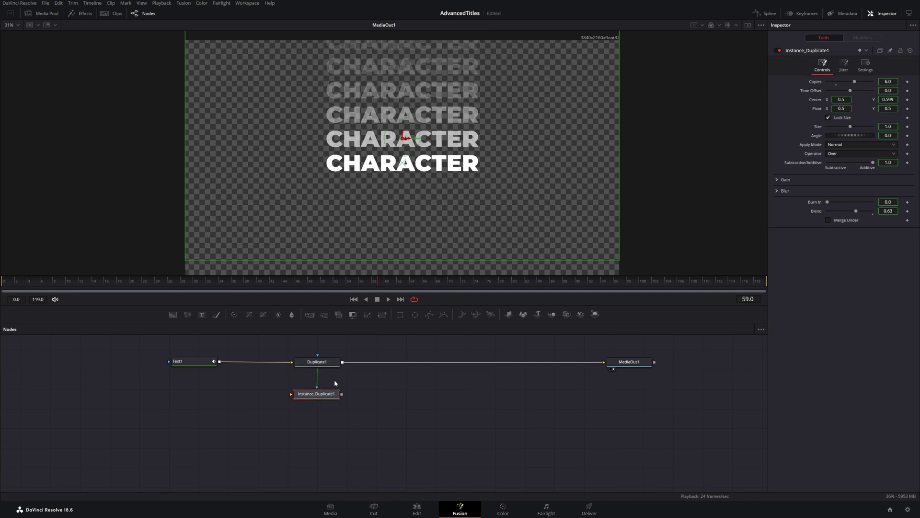
{"action": "left_click_drag", "start_coordinate": [324, 407], "coordinate": [319, 398]}
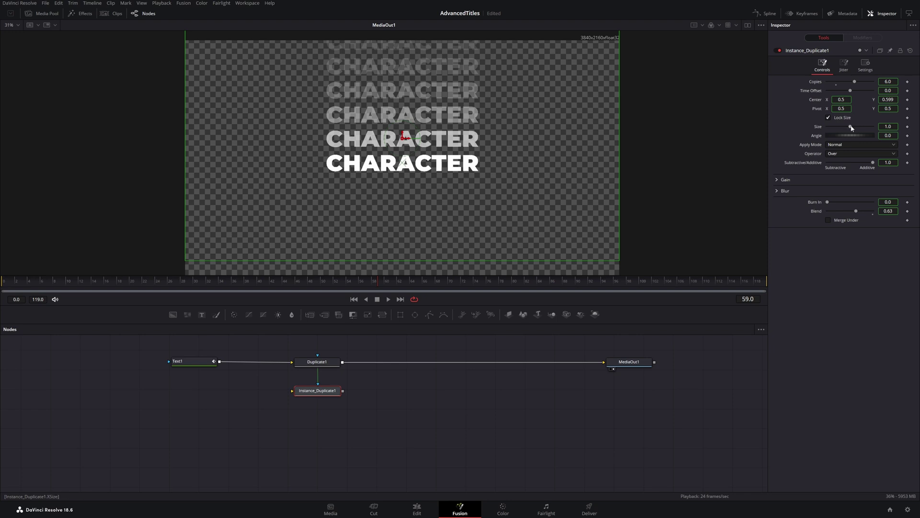
{"action": "mouse_move", "coordinate": [851, 128]}
{"action": "left_mouse_down"}
{"action": "mouse_move", "coordinate": [835, 129]}
{"action": "mouse_move", "coordinate": [851, 127]}
{"action": "left_mouse_up"}
{"action": "left_click_drag", "start_coordinate": [317, 393], "coordinate": [316, 395]}
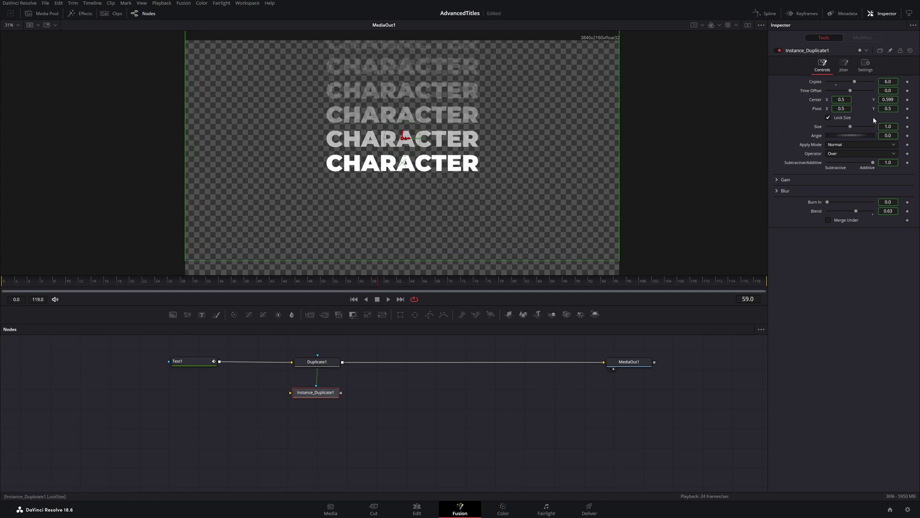
Step: Deinstance the Center parameter of the instanced duplicate and set its Center Y to 0.369
{"action": "right_click", "coordinate": [816, 102]}
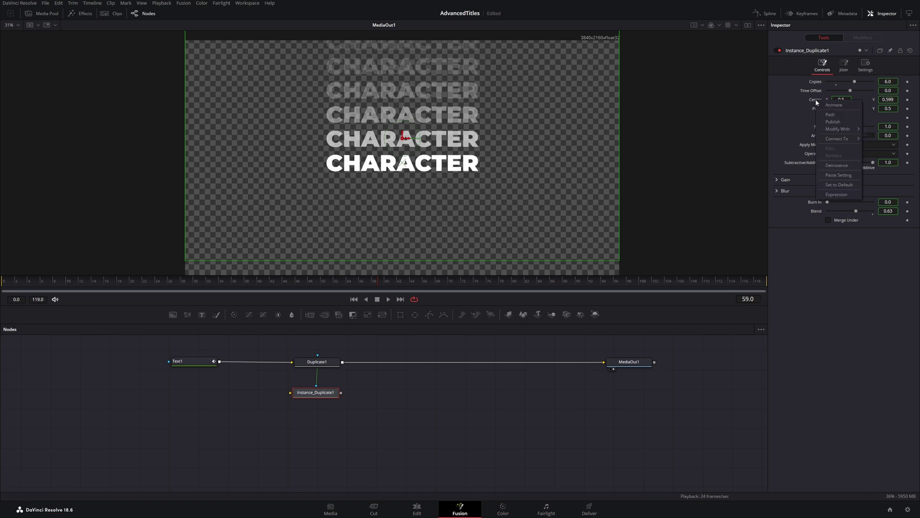
{"action": "left_click", "coordinate": [840, 166]}
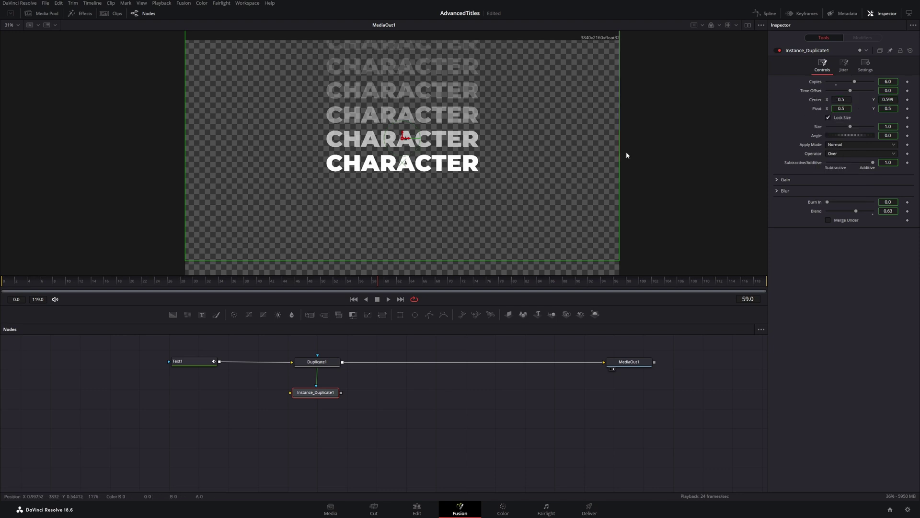
{"action": "left_click_drag", "start_coordinate": [405, 139], "coordinate": [405, 169]}
{"action": "left_click_drag", "start_coordinate": [891, 100], "coordinate": [851, 100]}
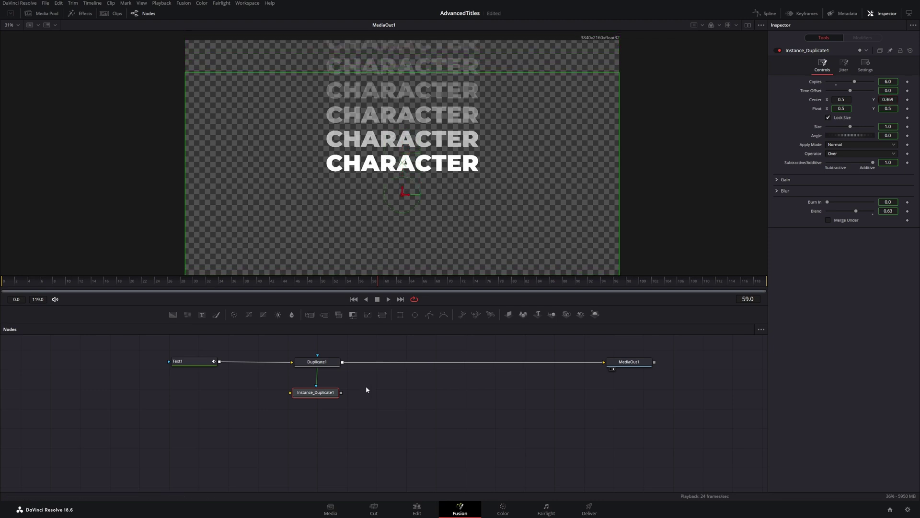
Step: Merge the instanced duplicate's output over Duplicate1's output and feed Text1 into the instance
{"action": "left_click_drag", "start_coordinate": [341, 392], "coordinate": [344, 367]}
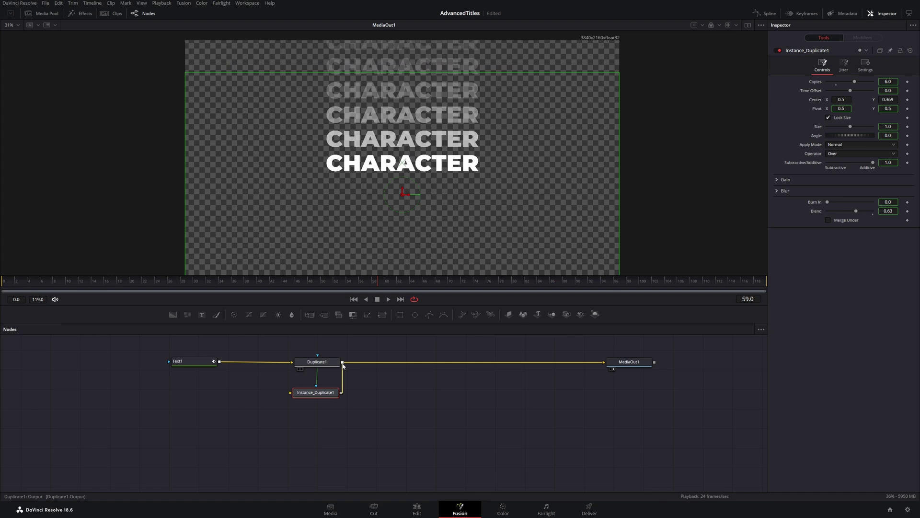
{"action": "left_click_drag", "start_coordinate": [344, 366], "coordinate": [432, 364]}
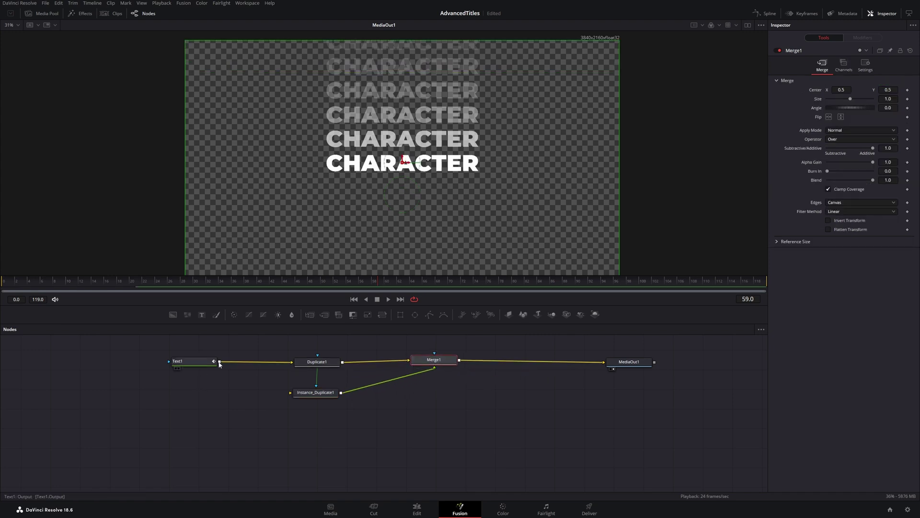
{"action": "left_click_drag", "start_coordinate": [219, 362], "coordinate": [291, 397]}
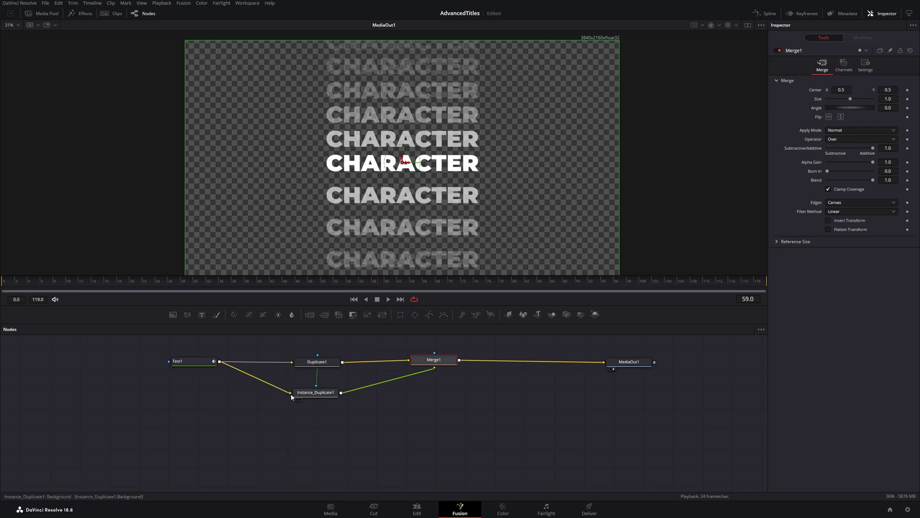
Step: Adjust the instanced duplicate's Center Y to 0.396 and preview the mirrored stack's animation
{"action": "left_click", "coordinate": [302, 393]}
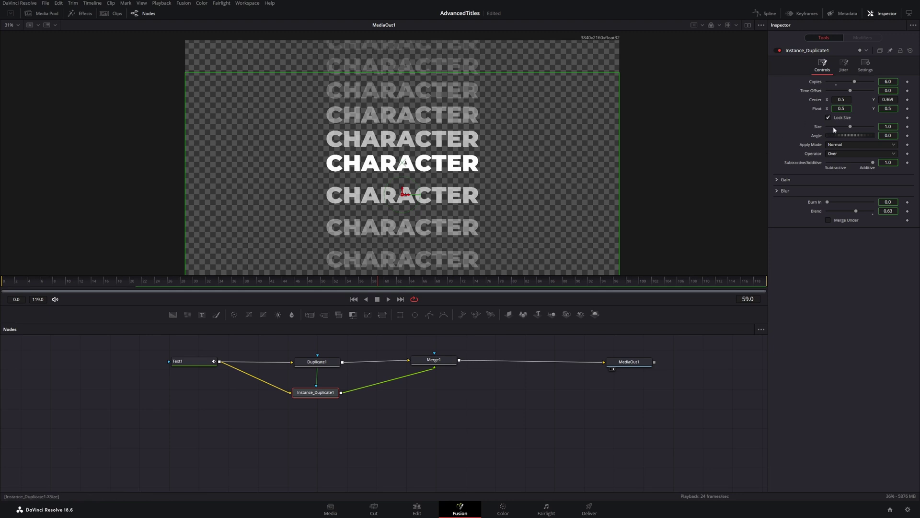
{"action": "left_click_drag", "start_coordinate": [887, 99], "coordinate": [897, 99]}
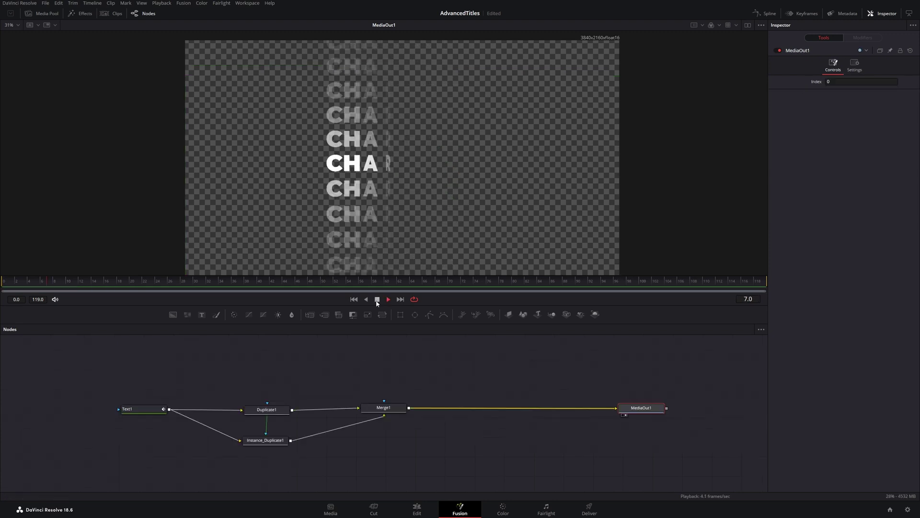
{"action": "left_click", "coordinate": [377, 300]}
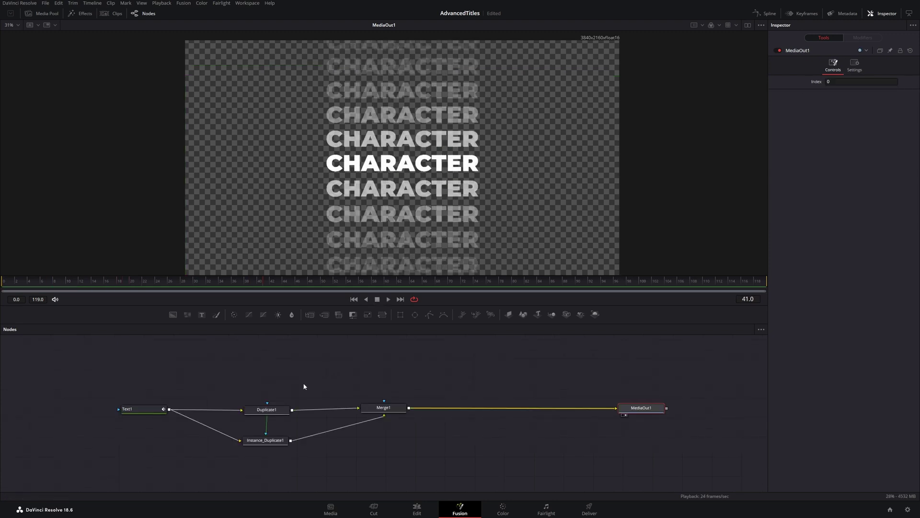
Step: Stagger the stacked copies by setting Duplicate1's Time Offset to 1
{"action": "left_click_drag", "start_coordinate": [310, 385], "coordinate": [361, 379]}
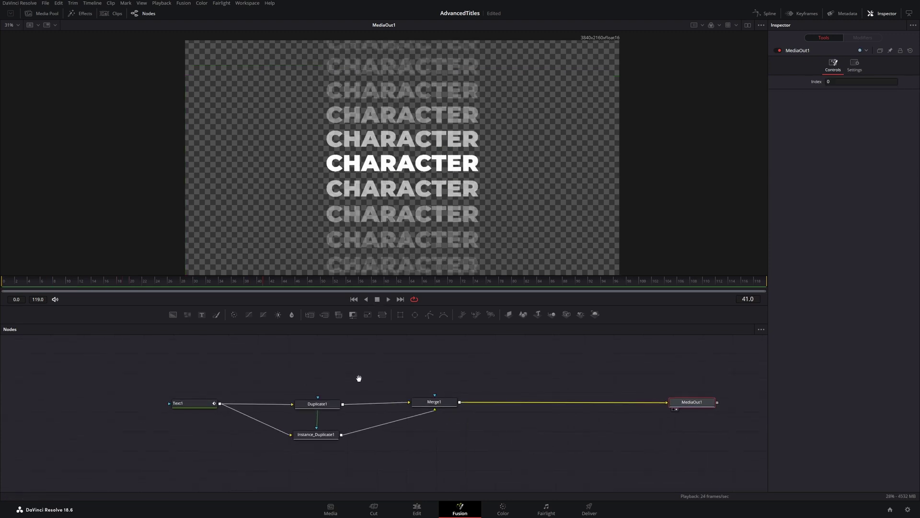
{"action": "left_click", "coordinate": [320, 408]}
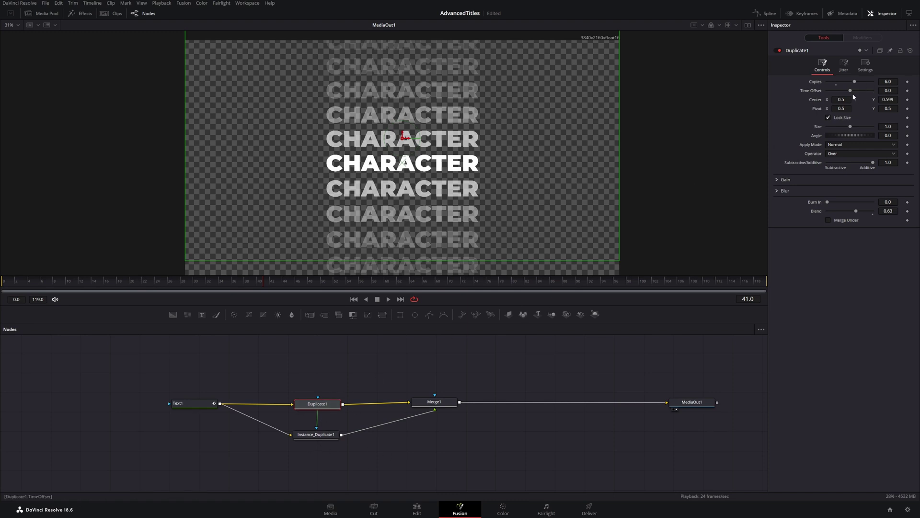
{"action": "left_click_drag", "start_coordinate": [879, 90], "coordinate": [887, 90]}
{"action": "double_click", "coordinate": [888, 90]}
{"action": "type", "text": "1"}
{"action": "key", "text": "Tab"}
Step: Check the instanced duplicate's Time Offset and play the title from frame 0
{"action": "left_click", "coordinate": [318, 434]}
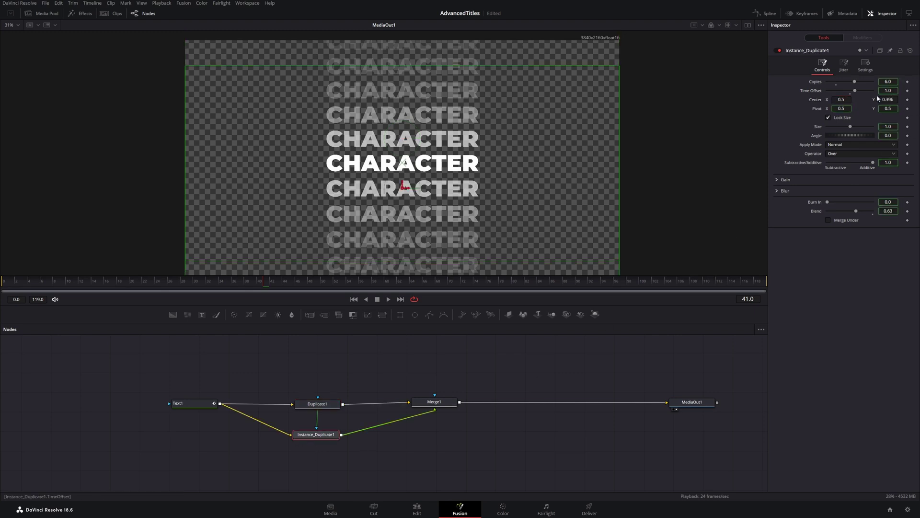
{"action": "left_click_drag", "start_coordinate": [245, 287], "coordinate": [48, 282]}
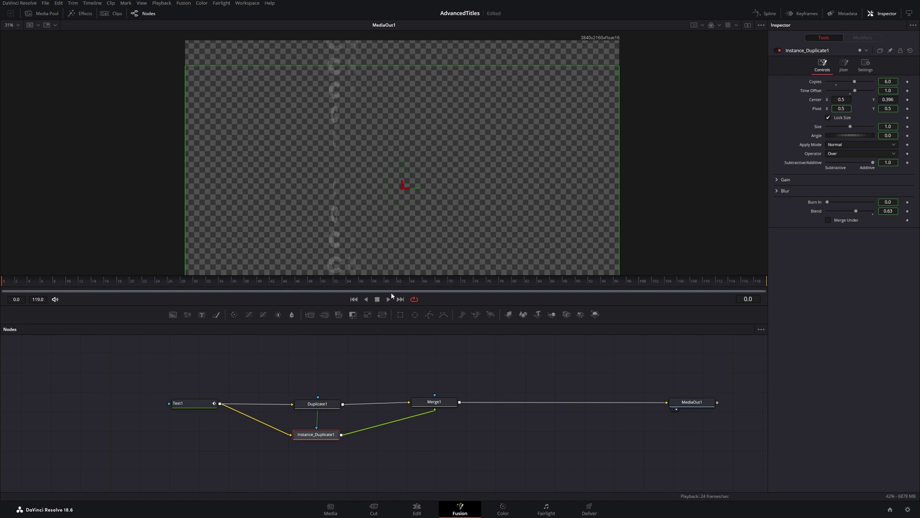
{"action": "left_click", "coordinate": [388, 300]}
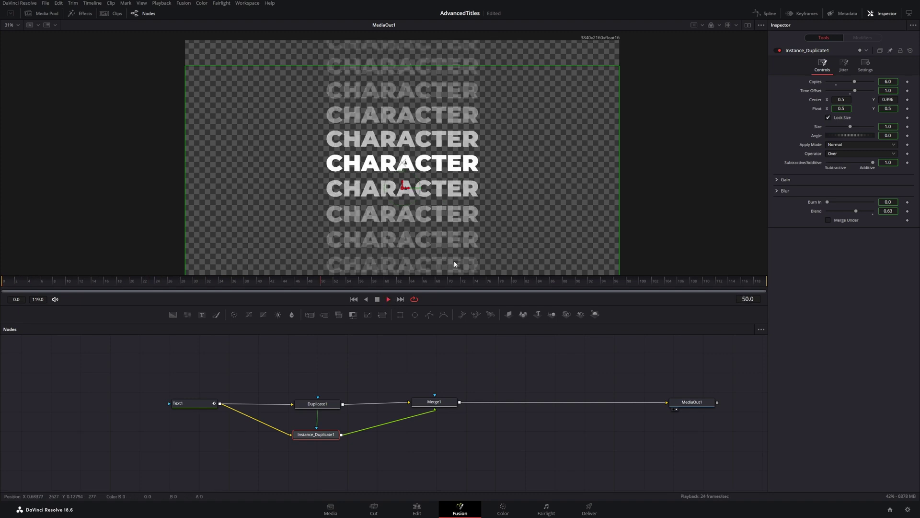
Step: Keyframe Text1's Tracking from 1.0 at frame 20 to 1.491 at frame 40 and preview the spreading letters
{"action": "left_click_drag", "start_coordinate": [189, 403], "coordinate": [150, 405]}
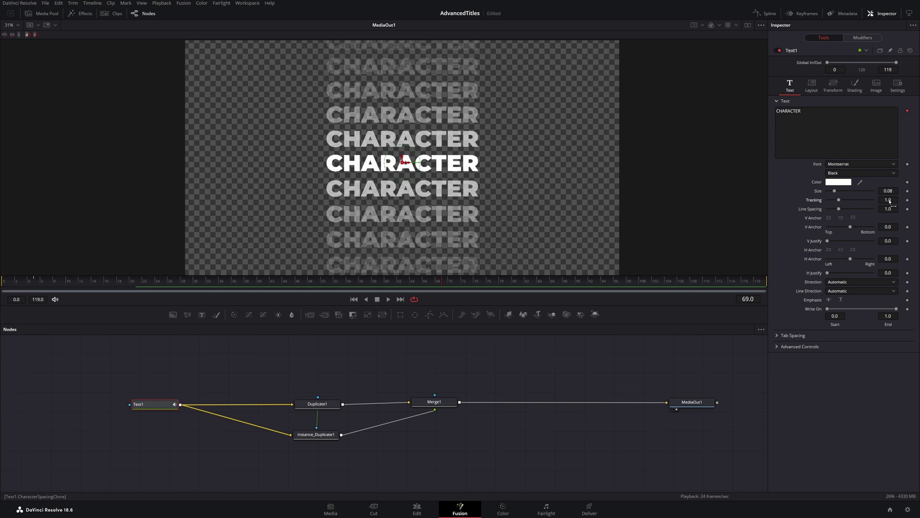
{"action": "mouse_move", "coordinate": [890, 201]}
{"action": "left_mouse_down"}
{"action": "mouse_move", "coordinate": [914, 202]}
{"action": "mouse_move", "coordinate": [893, 201]}
{"action": "left_mouse_up"}
{"action": "key", "text": "ctrl+z"}
{"action": "left_click_drag", "start_coordinate": [20, 279], "coordinate": [130, 288]}
{"action": "left_click", "coordinate": [907, 201]}
{"action": "mouse_move", "coordinate": [892, 199]}
{"action": "left_mouse_down"}
{"action": "mouse_move", "coordinate": [919, 199]}
{"action": "mouse_move", "coordinate": [911, 200]}
{"action": "left_mouse_up"}
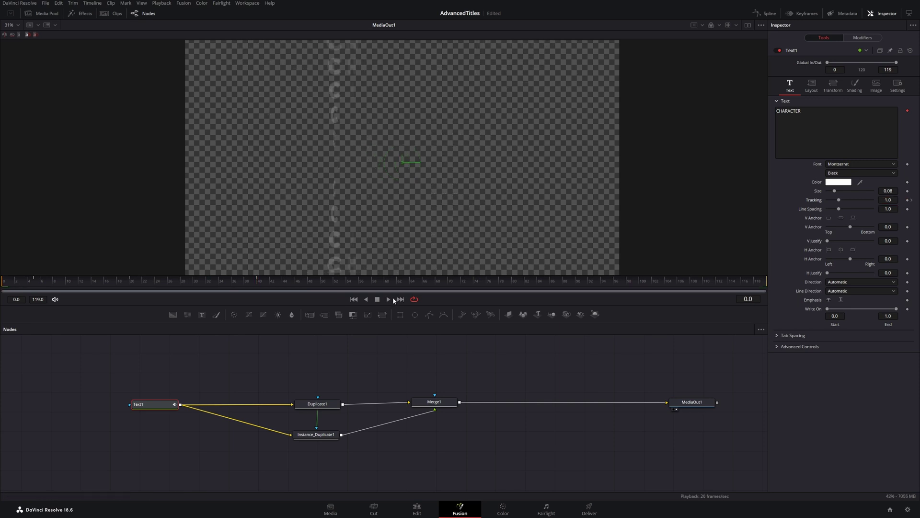
{"action": "left_click", "coordinate": [388, 299]}
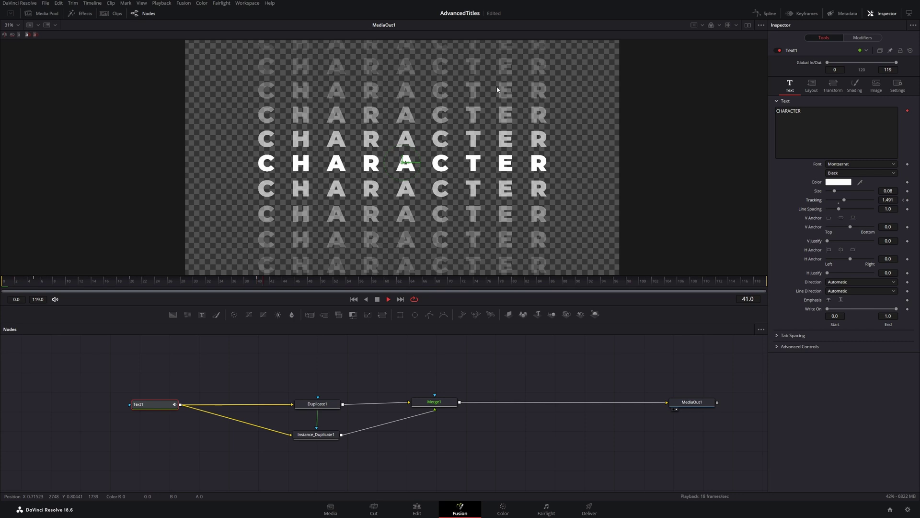
{"action": "key", "text": "space"}
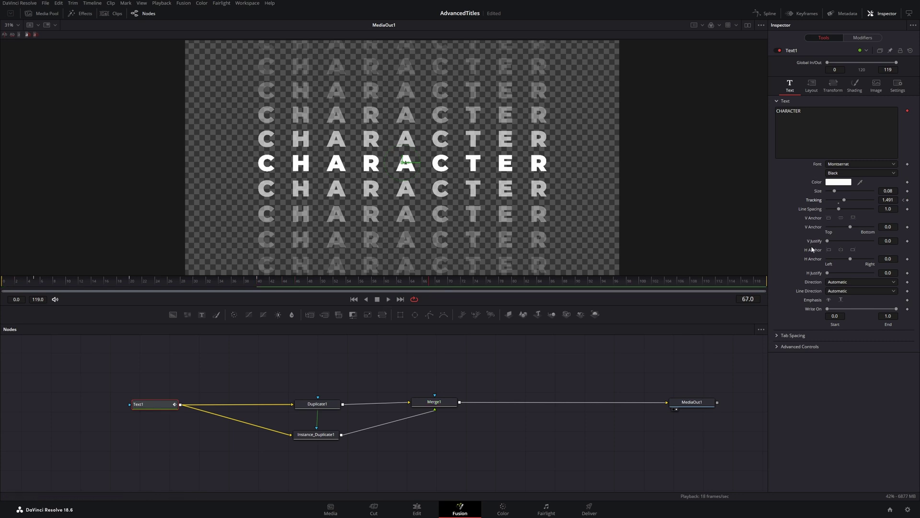
Step: Show Text1's Character Spacing curve in the Spline editor and smooth its two keyframes
{"action": "left_click", "coordinate": [767, 14]}
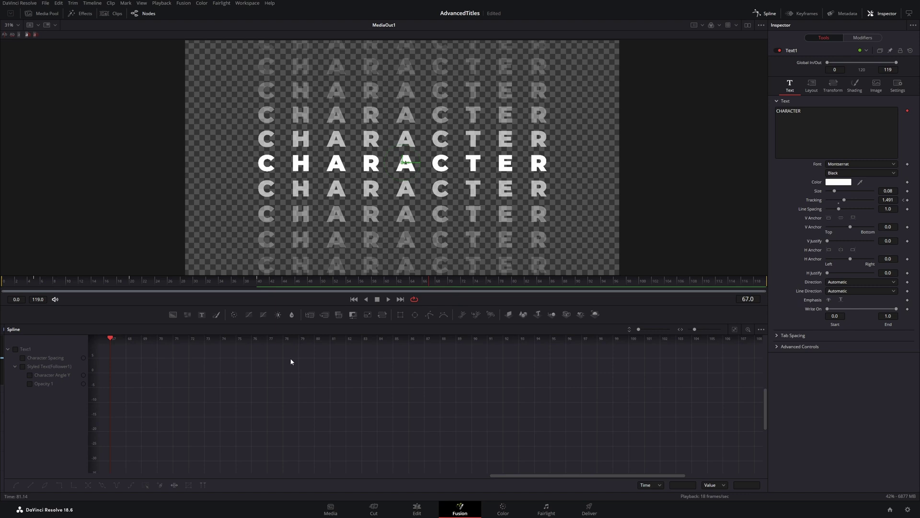
{"action": "left_click", "coordinate": [22, 358]}
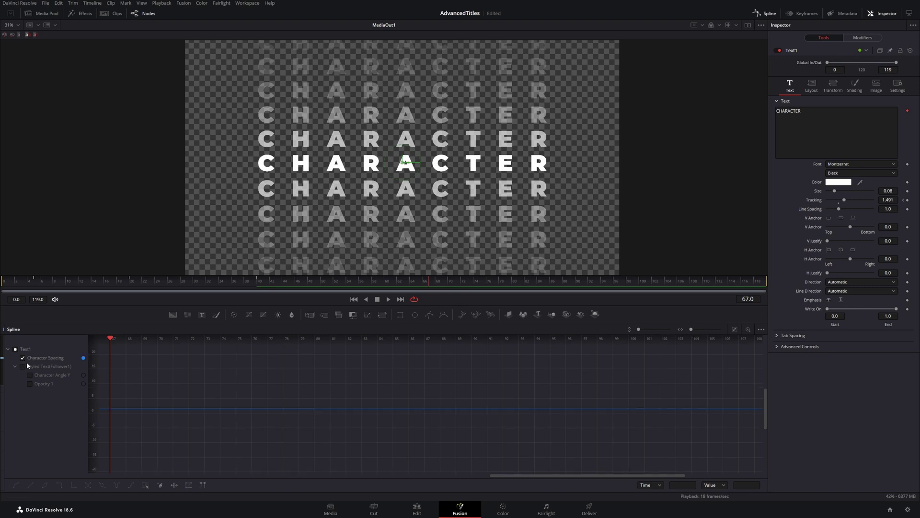
{"action": "left_click", "coordinate": [734, 330]}
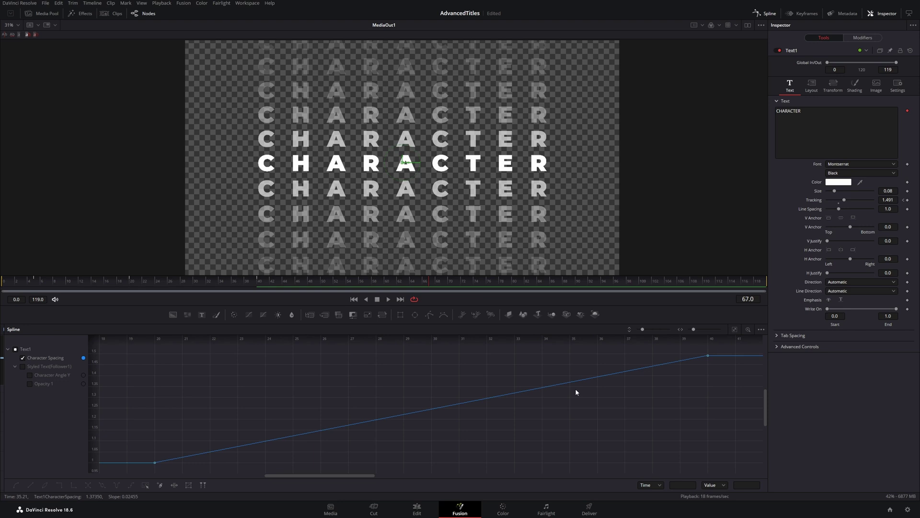
{"action": "scroll", "coordinate": [559, 397], "scroll_direction": "down", "scroll_amount": 3}
{"action": "left_click_drag", "start_coordinate": [644, 367], "coordinate": [386, 442]}
{"action": "key", "text": "s"}
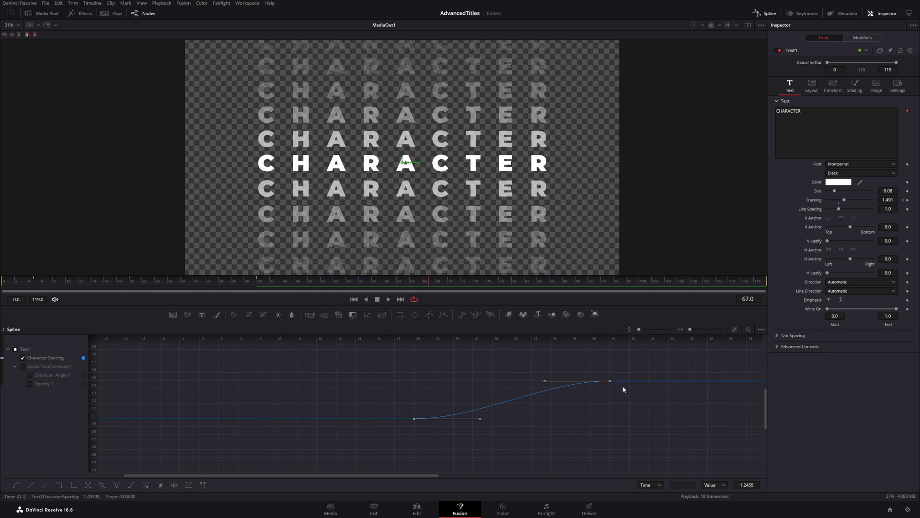
Step: Set both Ease In and Ease Out to 50 for the selected Character Spacing keyframes
{"action": "key", "text": "t"}
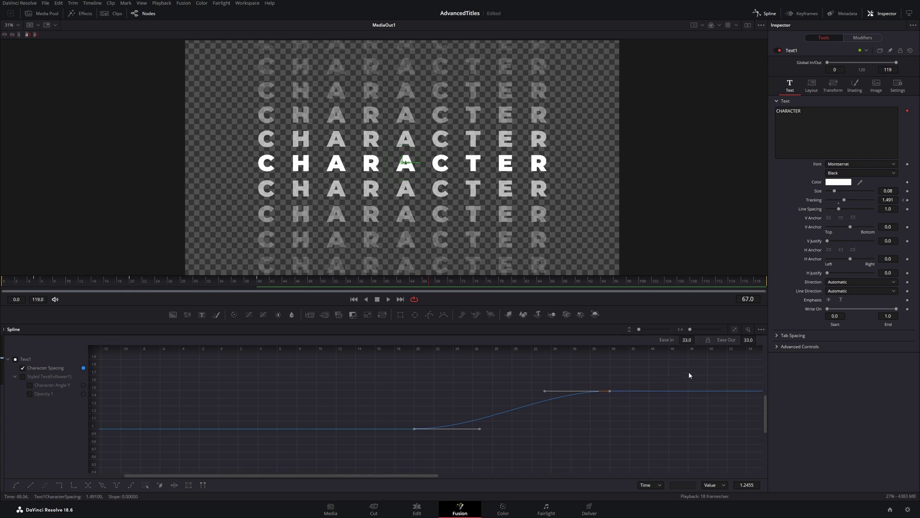
{"action": "left_click", "coordinate": [687, 340]}
{"action": "type", "text": "50"}
{"action": "left_click", "coordinate": [747, 341]}
{"action": "key", "text": "Return"}
Step: Make the Character Spacing animation repeat as a ping-pong loop, close the Spline editor and play the title from the start
{"action": "left_click_drag", "start_coordinate": [610, 440], "coordinate": [459, 438]}
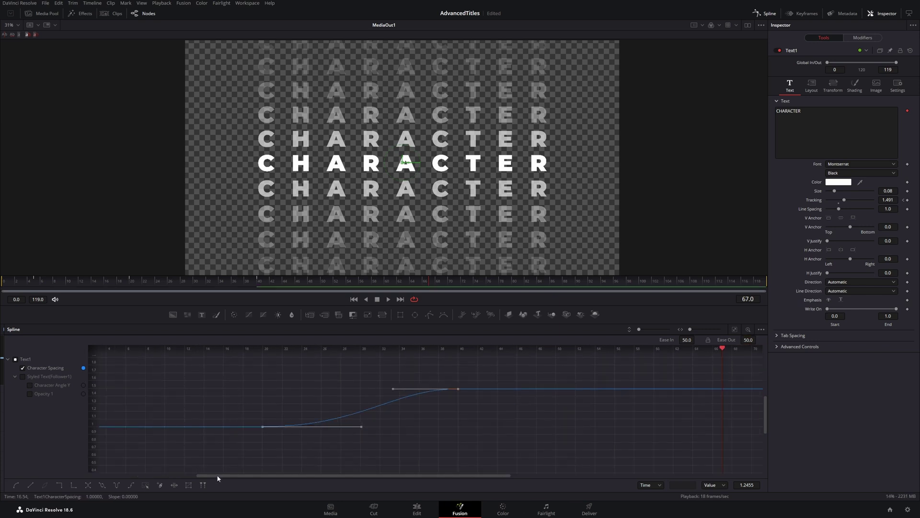
{"action": "left_click", "coordinate": [116, 486]}
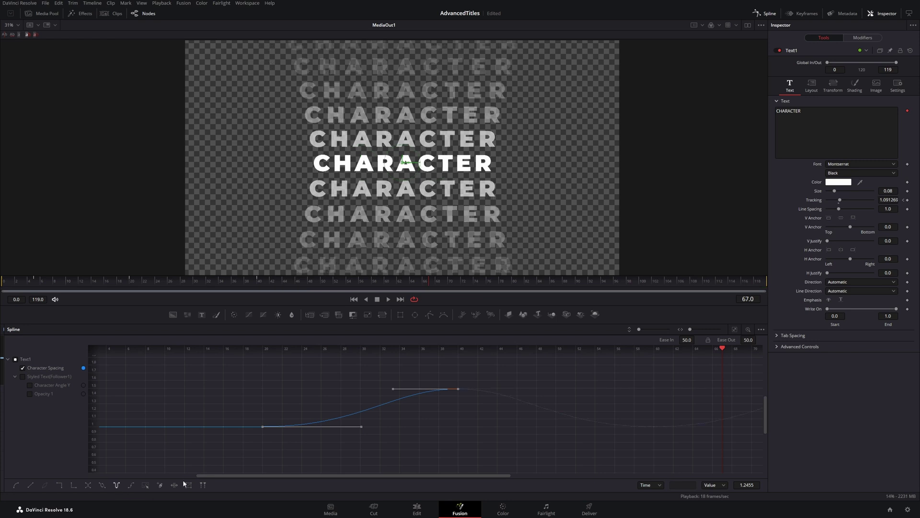
{"action": "left_click", "coordinate": [758, 14]}
{"action": "key", "text": "Home"}
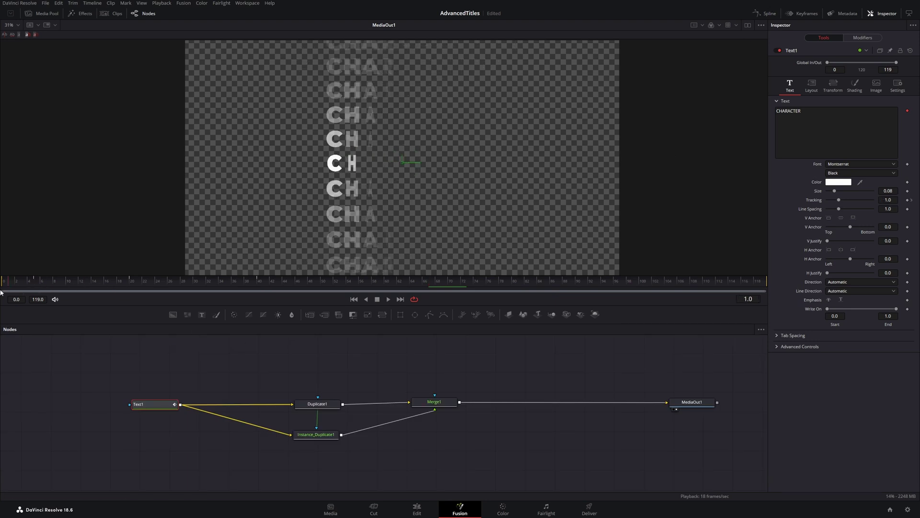
{"action": "left_click", "coordinate": [388, 299]}
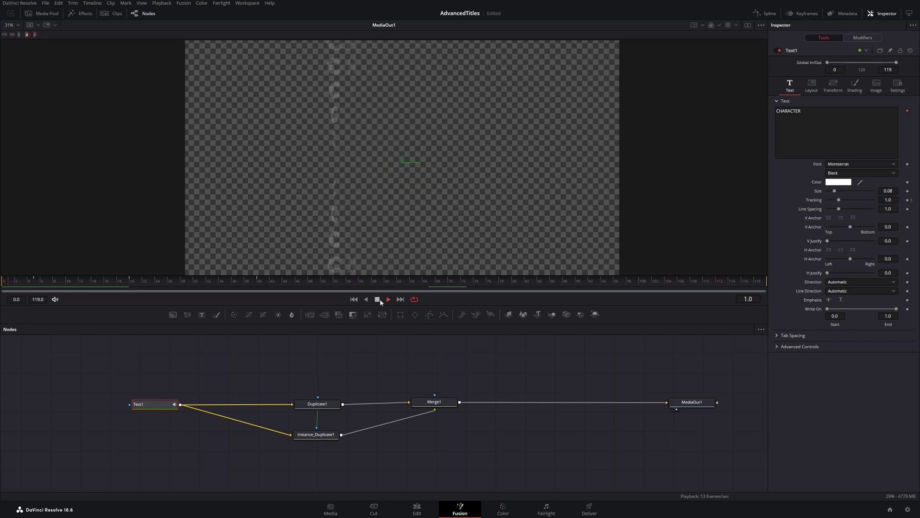
Step: Stop playback, go to frame 57 and set Duplicate1's Blend to 1.0
{"action": "left_click", "coordinate": [378, 299]}
{"action": "left_click_drag", "start_coordinate": [166, 284], "coordinate": [370, 286]}
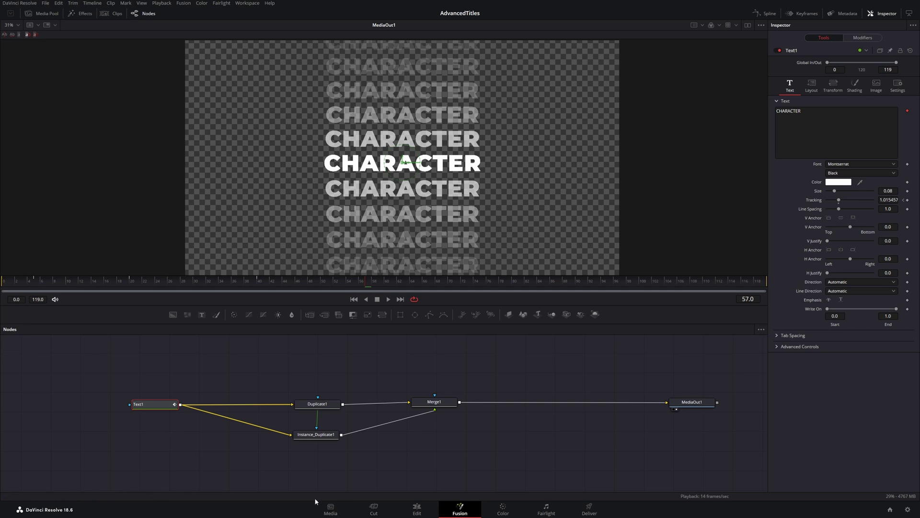
{"action": "left_click", "coordinate": [293, 418]}
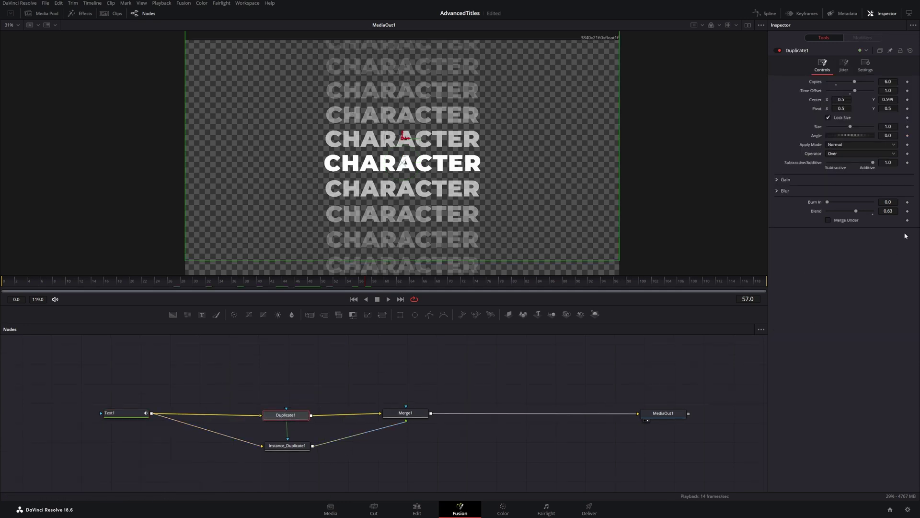
{"action": "left_click", "coordinate": [874, 217]}
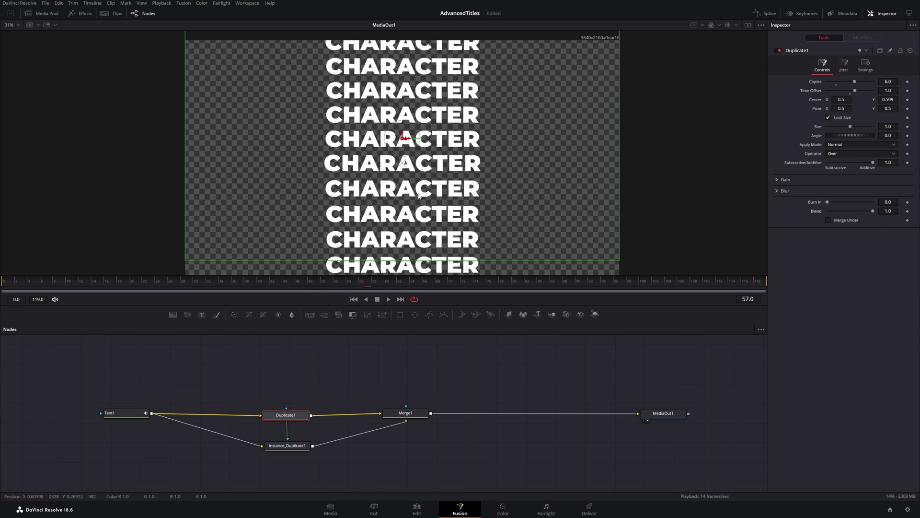
Step: Insert a Merge between Merge1 and MediaOut1 and connect a new Background node below it
{"action": "left_click_drag", "start_coordinate": [446, 415], "coordinate": [416, 416]}
{"action": "left_click_drag", "start_coordinate": [455, 370], "coordinate": [409, 371]}
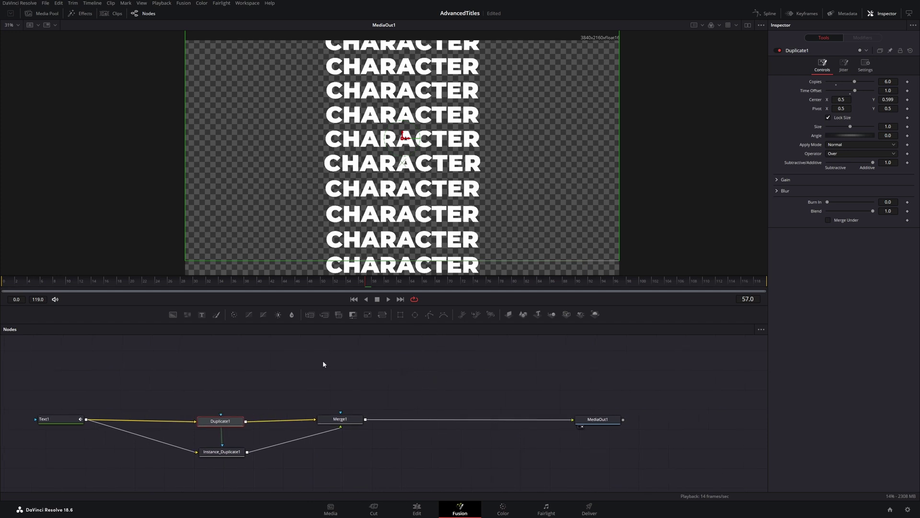
{"action": "left_click_drag", "start_coordinate": [323, 315], "coordinate": [435, 424]}
{"action": "left_click_drag", "start_coordinate": [187, 315], "coordinate": [441, 424]}
{"action": "left_click_drag", "start_coordinate": [437, 467], "coordinate": [449, 464]}
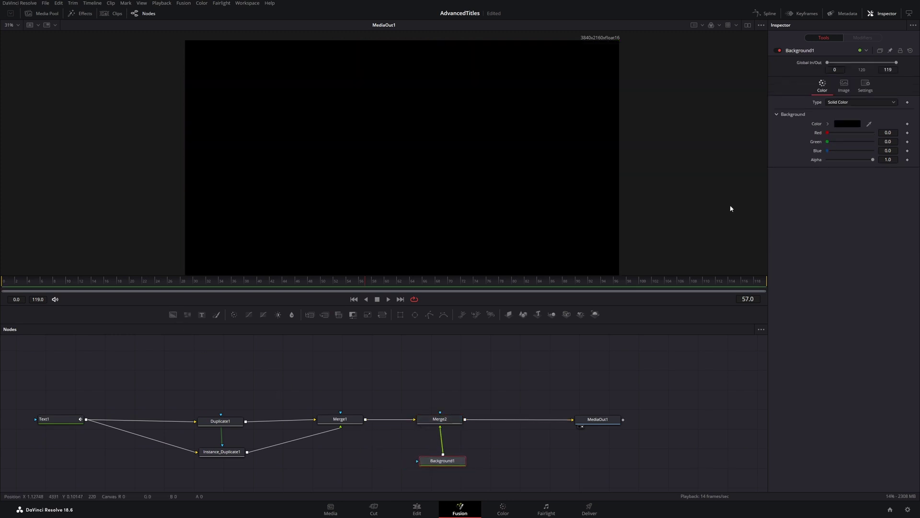
Step: Set Background1's Alpha to 0.0 and swap Merge2's inputs so the title lies over the background
{"action": "left_click_drag", "start_coordinate": [873, 160], "coordinate": [827, 160]}
{"action": "left_click_drag", "start_coordinate": [441, 428], "coordinate": [434, 422]}
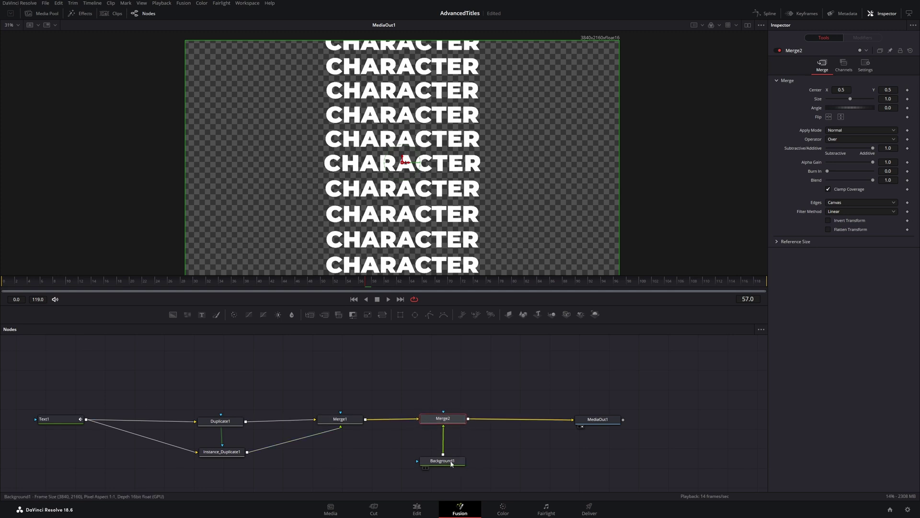
{"action": "left_click_drag", "start_coordinate": [452, 464], "coordinate": [455, 465]}
{"action": "left_click", "coordinate": [446, 423]}
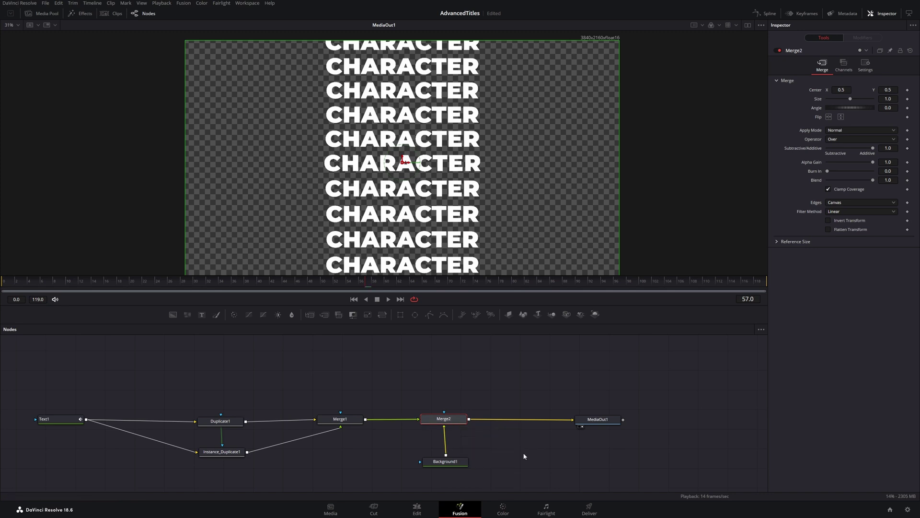
{"action": "left_click_drag", "start_coordinate": [440, 423], "coordinate": [441, 424]}
Step: Mask Merge2 with a Rectangle of Width 1.0, Height 0.8 and Soft Edge about 0.1055
{"action": "left_click_drag", "start_coordinate": [400, 315], "coordinate": [445, 416]}
{"action": "left_click", "coordinate": [453, 370]}
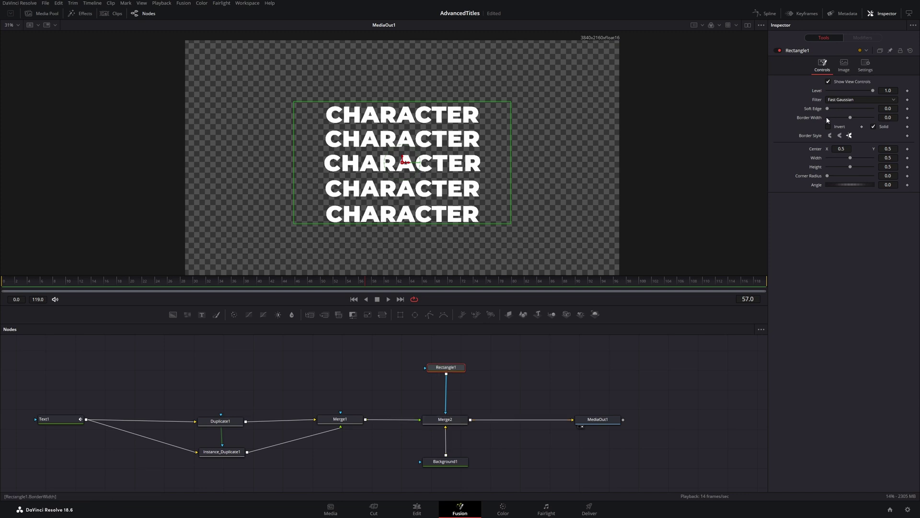
{"action": "left_click_drag", "start_coordinate": [850, 158], "coordinate": [919, 165]}
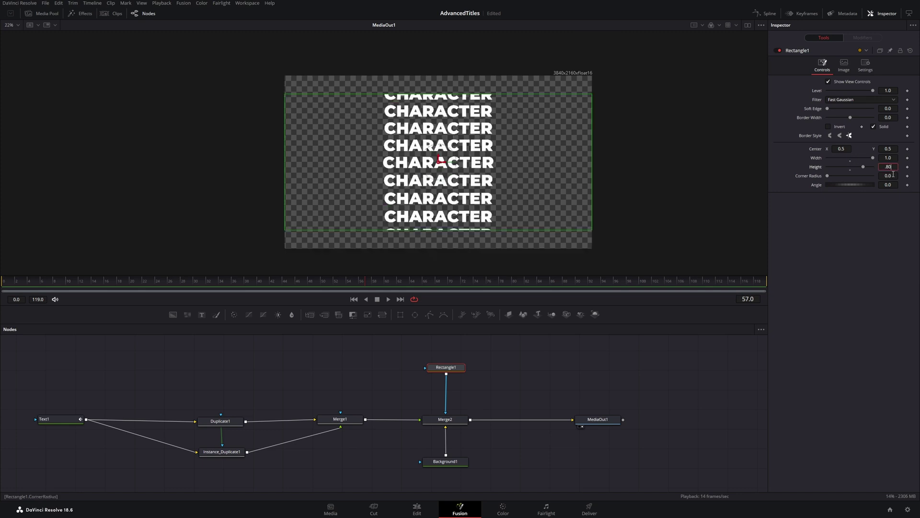
{"action": "key", "text": "Tab"}
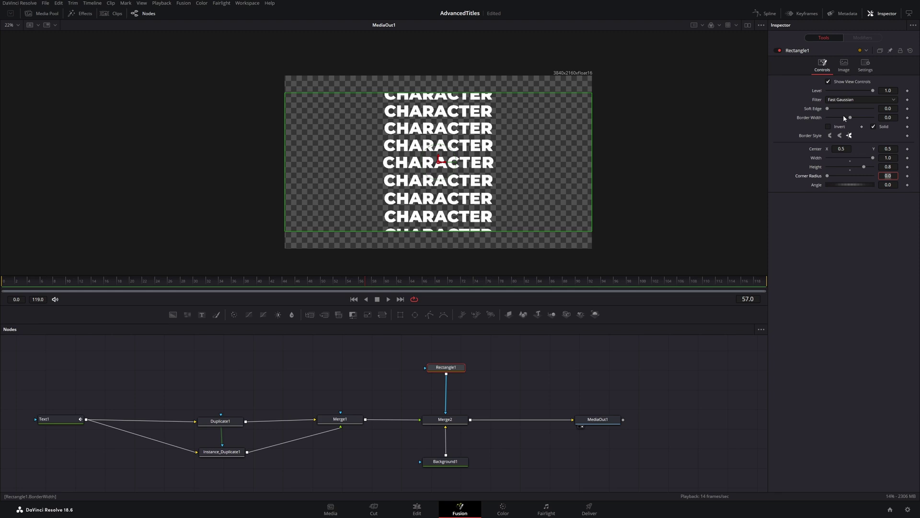
{"action": "left_click_drag", "start_coordinate": [828, 110], "coordinate": [853, 113]}
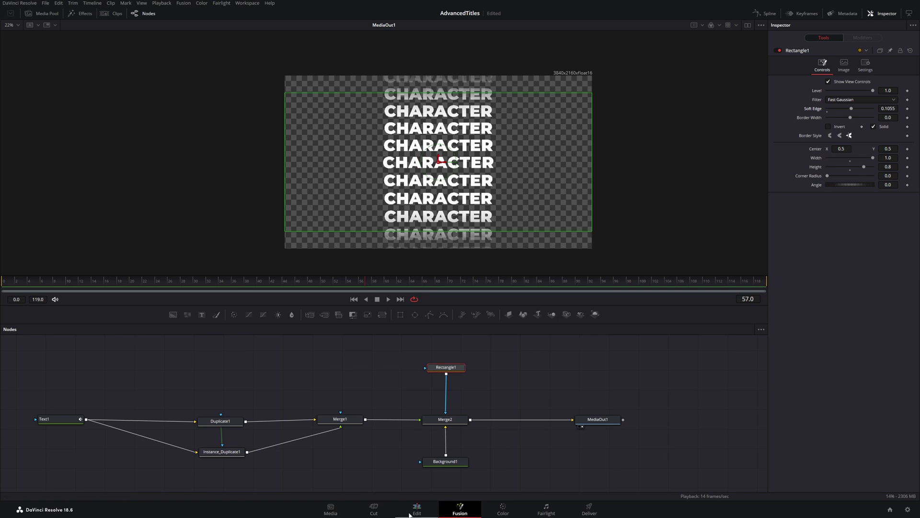
Step: Play the masked title from the start, return to frame 0 and move the Rectangle1 node closer to Merge2
{"action": "key", "text": "Home"}
{"action": "left_click", "coordinate": [391, 299]}
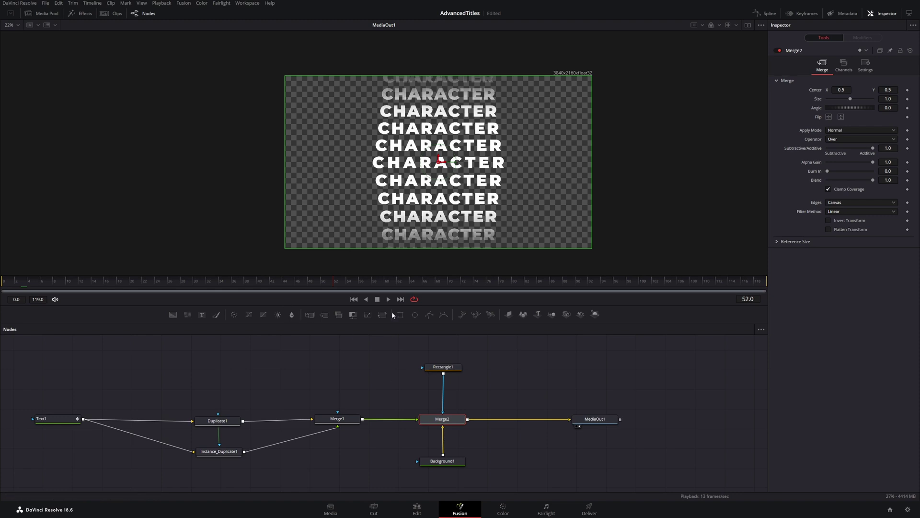
{"action": "left_click_drag", "start_coordinate": [494, 375], "coordinate": [585, 356]}
{"action": "left_click_drag", "start_coordinate": [81, 281], "coordinate": [3, 281]}
{"action": "left_click", "coordinate": [541, 353]}
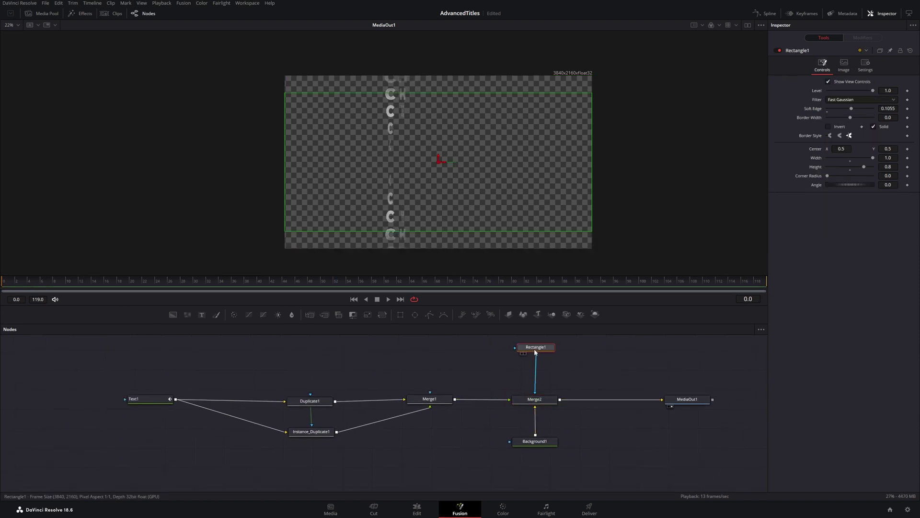
{"action": "left_click_drag", "start_coordinate": [541, 354], "coordinate": [540, 375]}
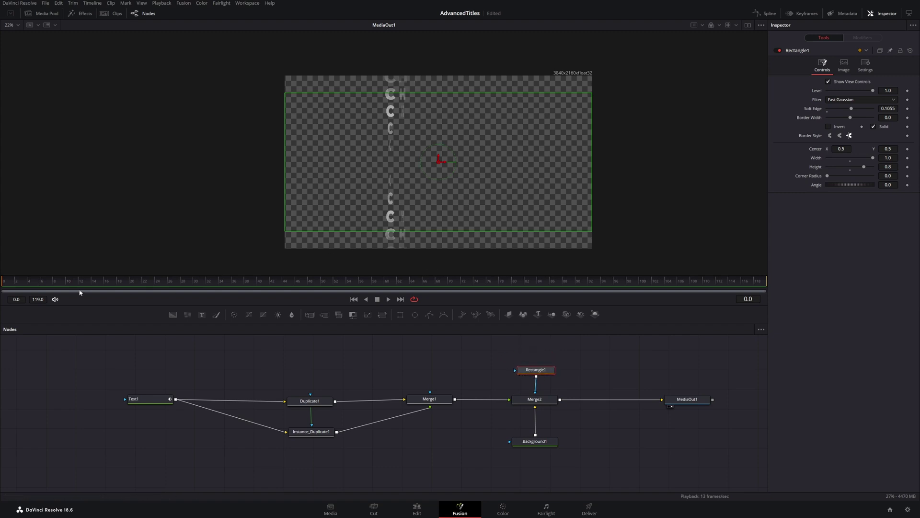
Step: Keyframe only Rectangle1's Height from 0.0 at frame 0 to 0.8 at frame 18 and preview the reveal
{"action": "left_click_drag", "start_coordinate": [19, 289], "coordinate": [117, 287]}
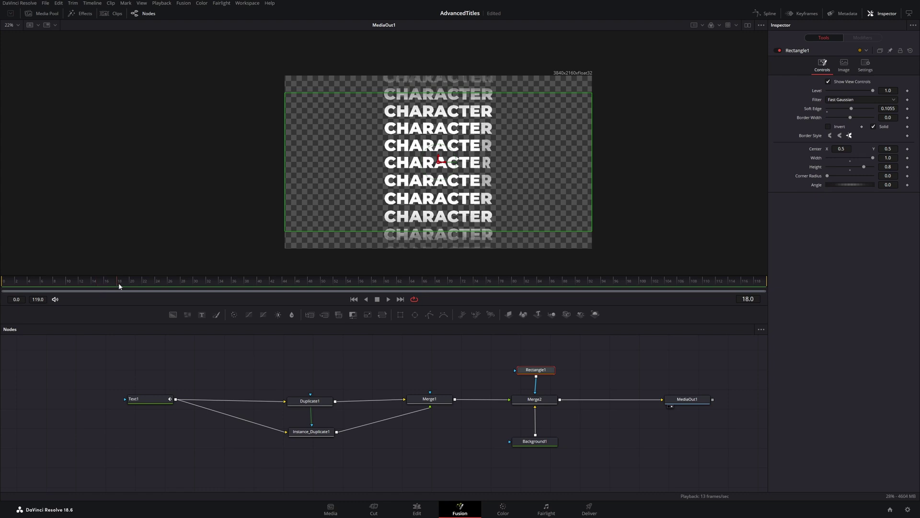
{"action": "left_click", "coordinate": [908, 158]}
{"action": "left_click", "coordinate": [908, 167]}
{"action": "left_click_drag", "start_coordinate": [97, 288], "coordinate": [2, 288]}
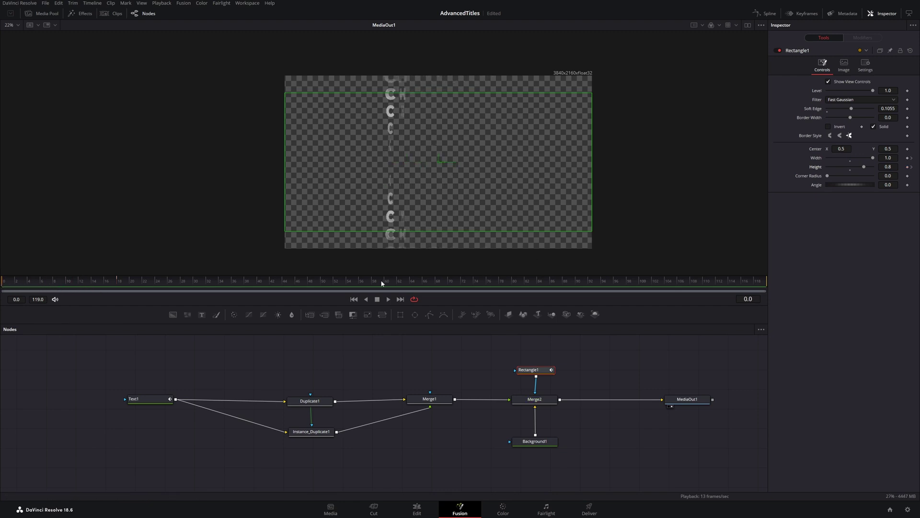
{"action": "left_click_drag", "start_coordinate": [870, 163], "coordinate": [787, 169]}
{"action": "left_click", "coordinate": [908, 167]}
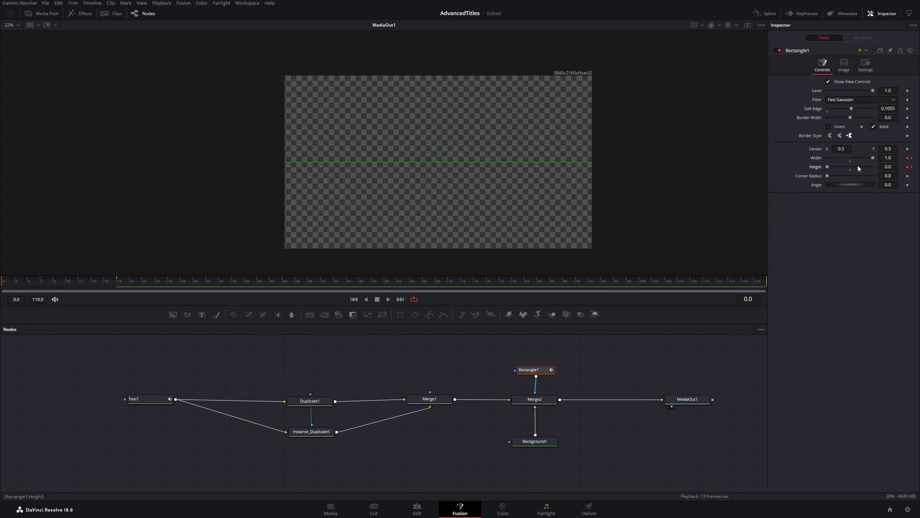
{"action": "left_click", "coordinate": [912, 158]}
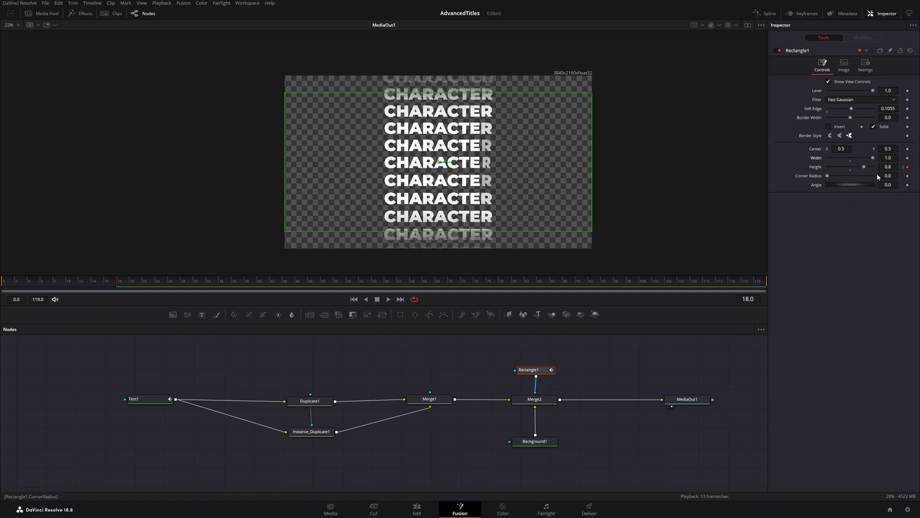
{"action": "left_click", "coordinate": [387, 299]}
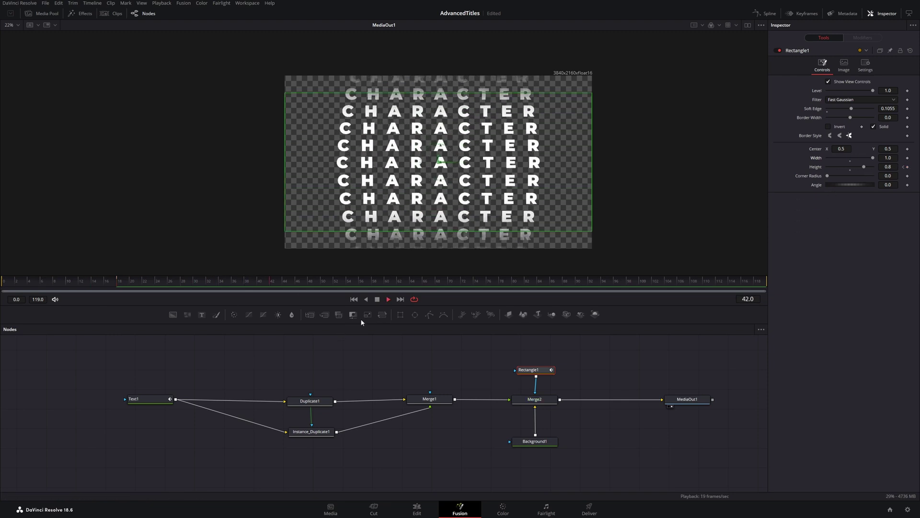
{"action": "key", "text": "space"}
Step: Smooth the Height curve at its frame 18 keyframe in the Spline editor and close the editor
{"action": "left_click", "coordinate": [765, 13]}
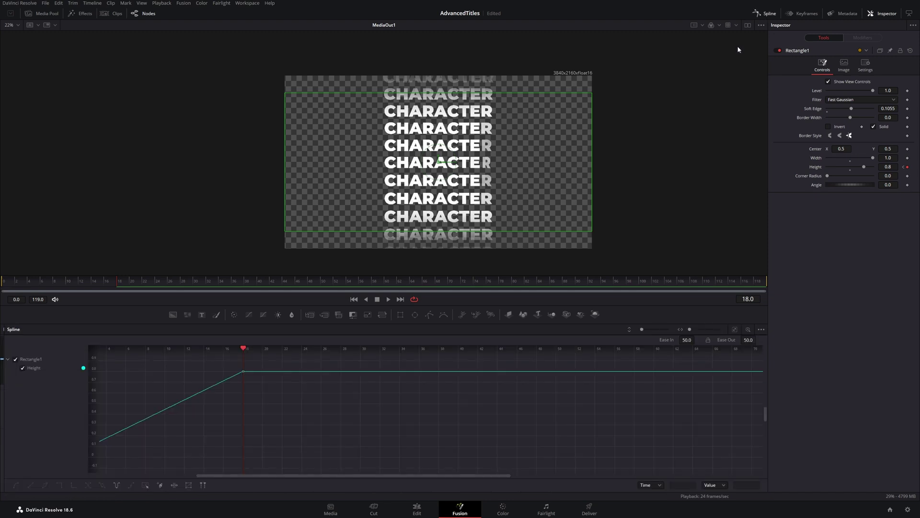
{"action": "left_click_drag", "start_coordinate": [240, 398], "coordinate": [325, 408]}
{"action": "left_click_drag", "start_coordinate": [381, 416], "coordinate": [317, 371]}
{"action": "key", "text": "f"}
{"action": "left_click_drag", "start_coordinate": [349, 433], "coordinate": [458, 437]}
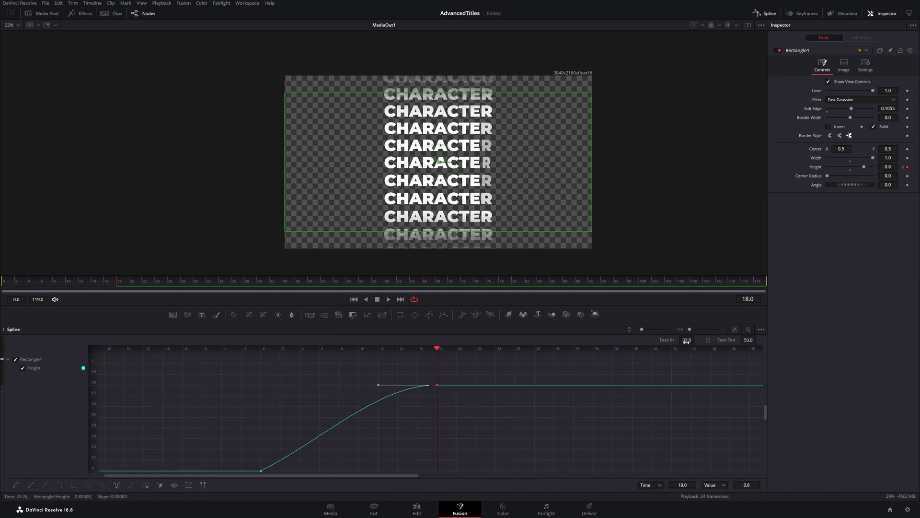
{"action": "left_click", "coordinate": [765, 13]}
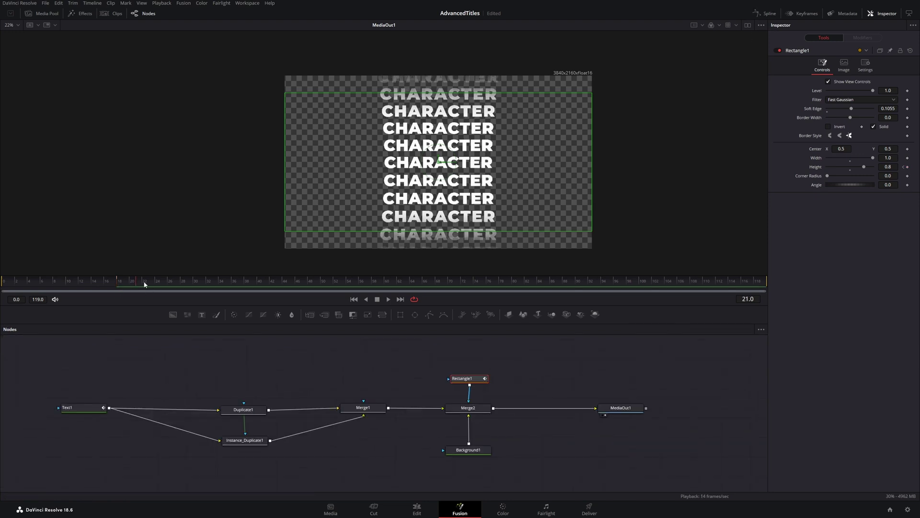
Step: Keyframe Rectangle1's Angle from a tilted value at frame 0 to 0.0 at frame 18 and preview the rotating mask
{"action": "left_click", "coordinate": [118, 286]}
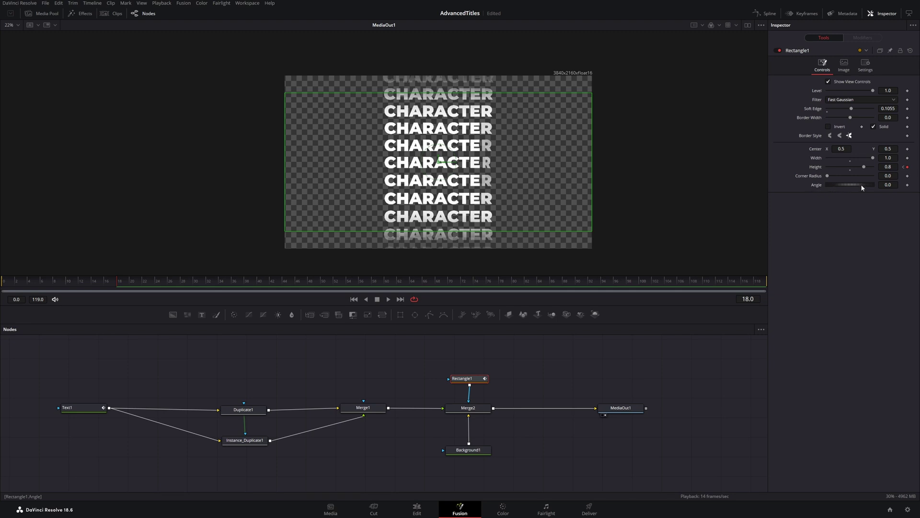
{"action": "left_click", "coordinate": [908, 185]}
{"action": "left_click_drag", "start_coordinate": [106, 284], "coordinate": [2, 287]}
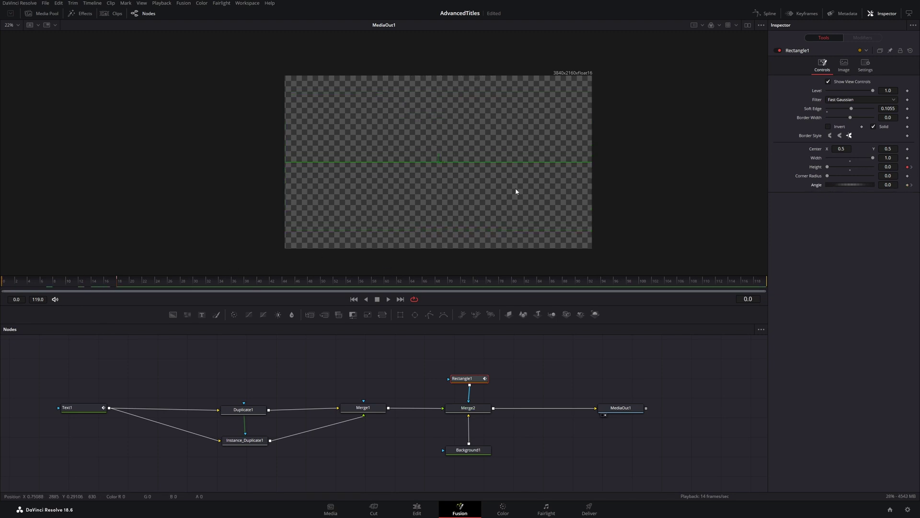
{"action": "left_click_drag", "start_coordinate": [840, 189], "coordinate": [893, 185]}
{"action": "key", "text": "space"}
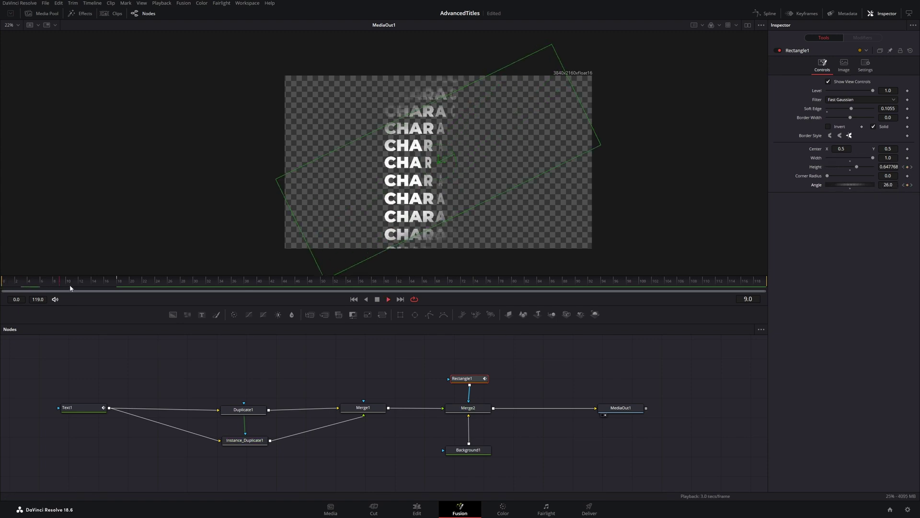
{"action": "left_click_drag", "start_coordinate": [207, 287], "coordinate": [2, 285]}
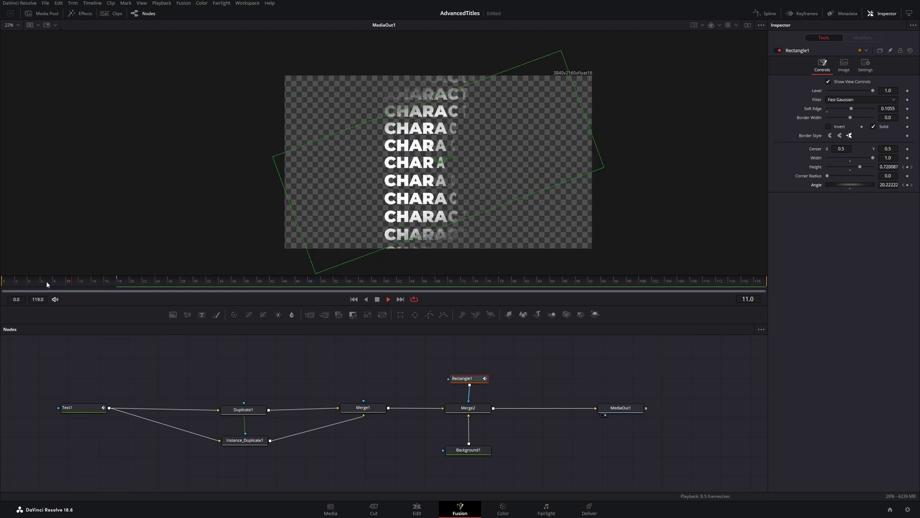
{"action": "key", "text": "space"}
Step: Move MediaOut1 farther from Merge2 and feed it from a new Text+ node instead of Merge2
{"action": "left_click", "coordinate": [460, 407]}
{"action": "left_click_drag", "start_coordinate": [390, 381], "coordinate": [262, 368]}
{"action": "left_click_drag", "start_coordinate": [493, 419], "coordinate": [319, 427]}
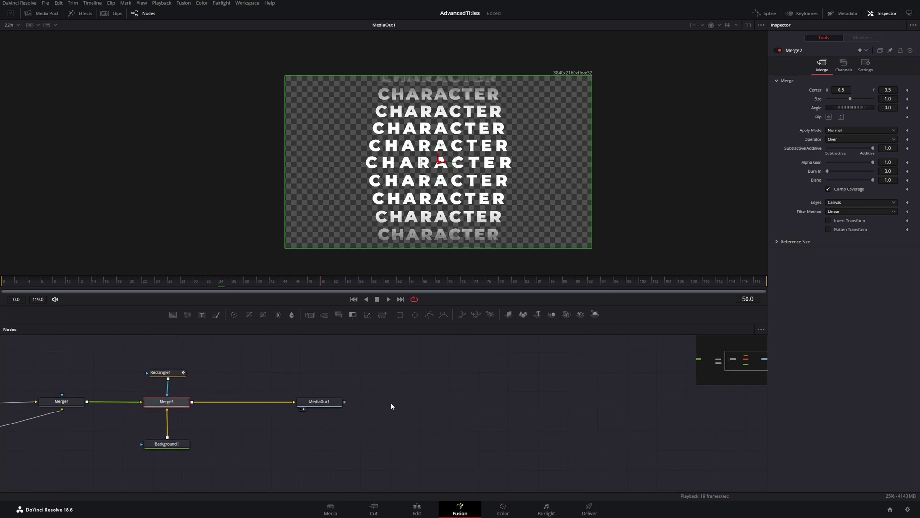
{"action": "left_click_drag", "start_coordinate": [316, 405], "coordinate": [655, 403]}
{"action": "left_click_drag", "start_coordinate": [465, 396], "coordinate": [408, 389]}
{"action": "left_click_drag", "start_coordinate": [551, 384], "coordinate": [175, 385]}
{"action": "left_click_drag", "start_coordinate": [203, 315], "coordinate": [606, 388]}
{"action": "left_click_drag", "start_coordinate": [605, 387], "coordinate": [566, 393]}
{"action": "left_click", "coordinate": [333, 391]}
Step: Enter the text ECHO in Text2, set its font to Montserrat Black and enlarge it to span most of the frame
{"action": "left_click", "coordinate": [833, 132]}
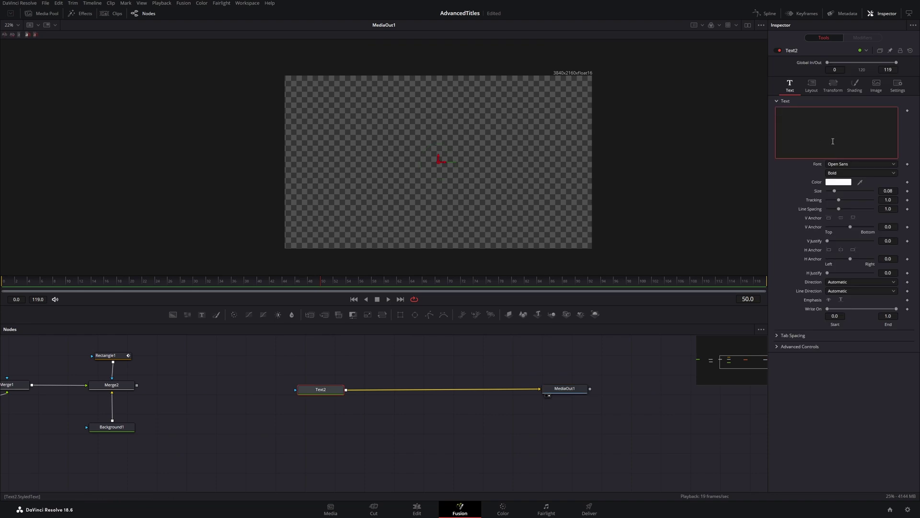
{"action": "type", "text": "ECHO"}
{"action": "left_click", "coordinate": [837, 164]}
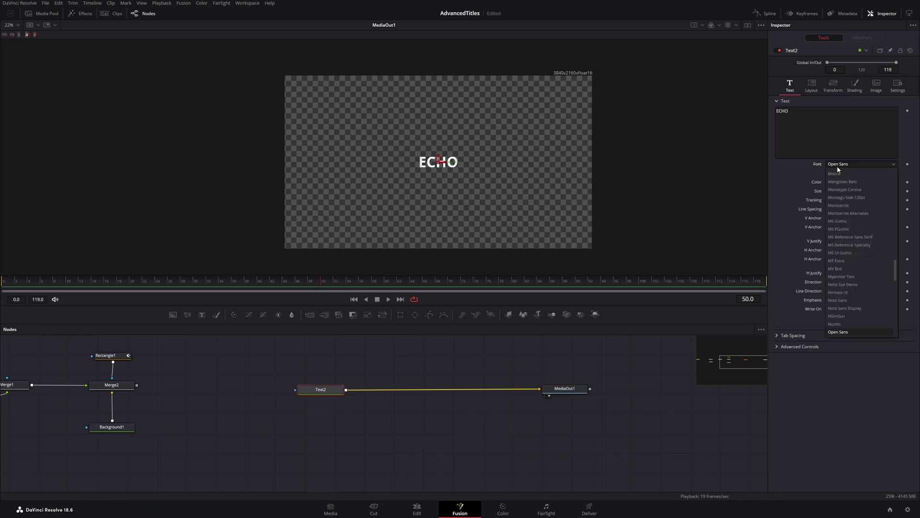
{"action": "left_click", "coordinate": [851, 222]}
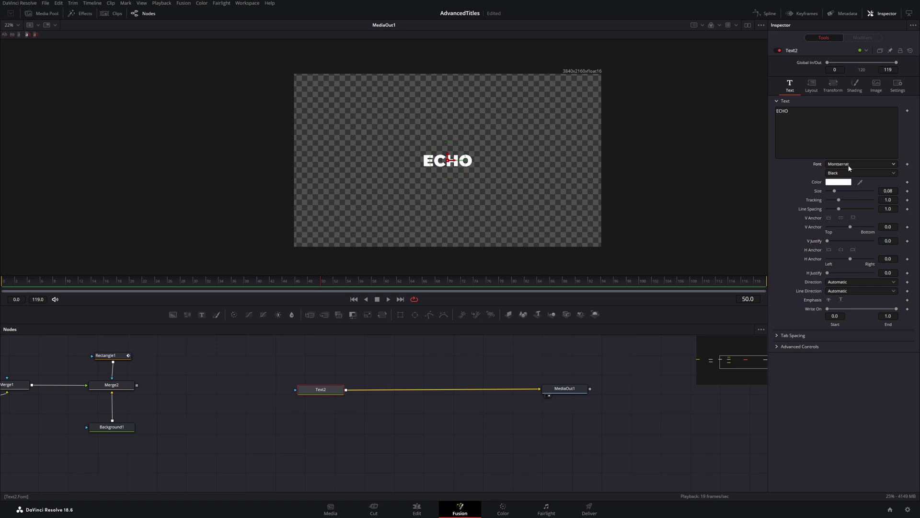
{"action": "left_click_drag", "start_coordinate": [835, 190], "coordinate": [859, 190]}
Step: Change the ECHO text's shading appearance from solid fill to outline and inspect the overlapping letter outlines
{"action": "left_click", "coordinate": [812, 89]}
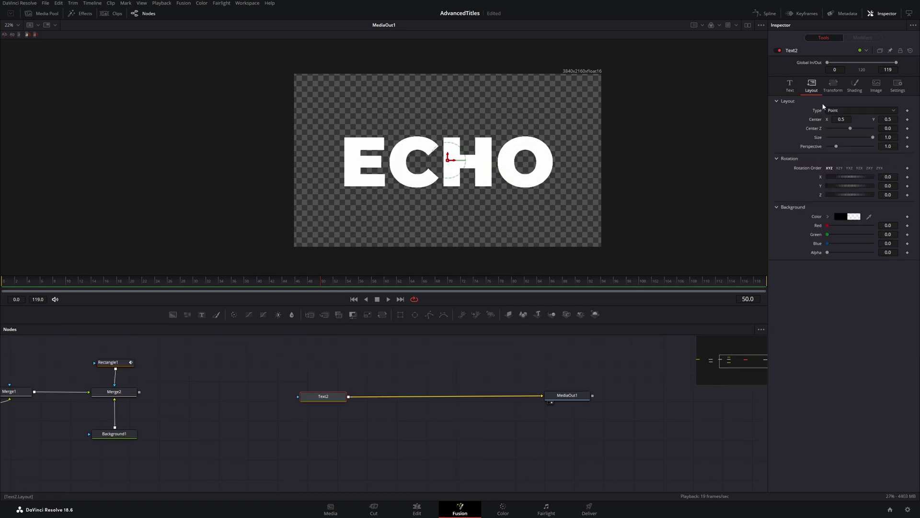
{"action": "left_click", "coordinate": [855, 86]}
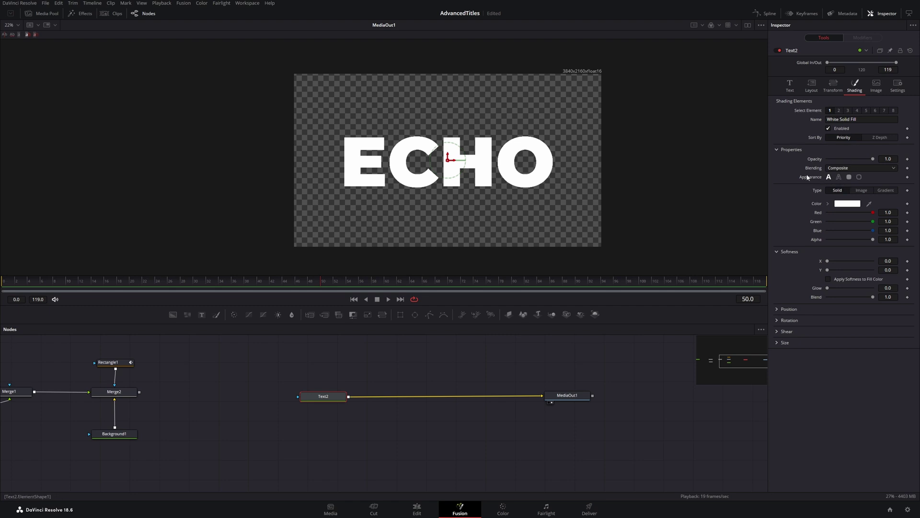
{"action": "left_click", "coordinate": [839, 177]}
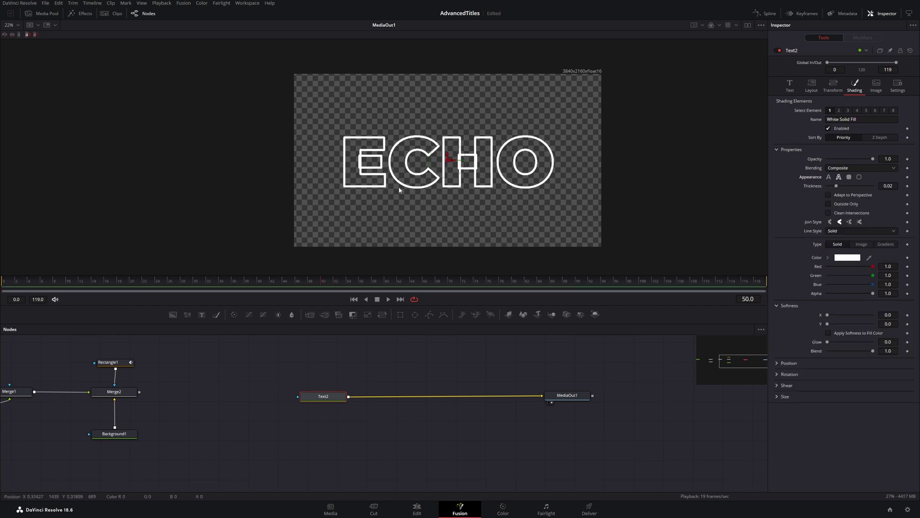
{"action": "scroll", "coordinate": [370, 172], "scroll_direction": "up", "scroll_amount": 6}
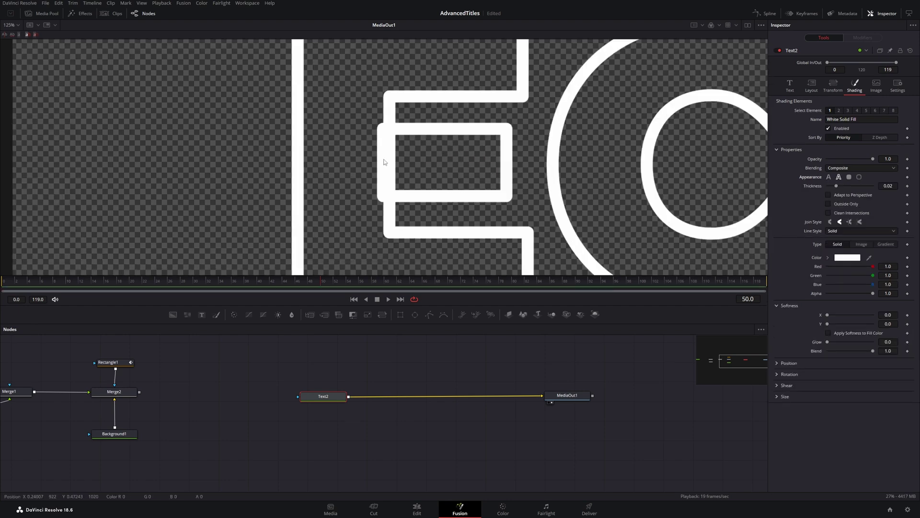
{"action": "scroll", "coordinate": [355, 165], "scroll_direction": "down", "scroll_amount": 3}
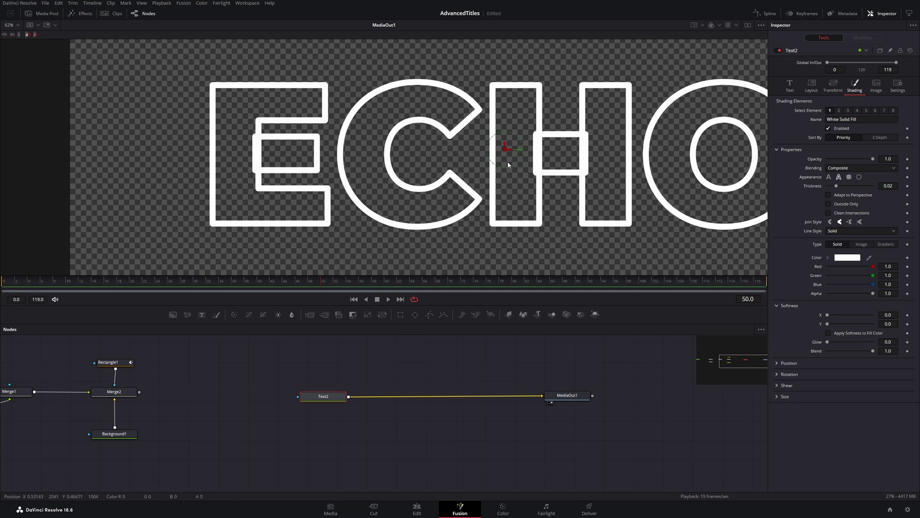
Step: Enable Clean Intersections for the ECHO outline and reduce its thickness to about 0.006
{"action": "scroll", "coordinate": [592, 169], "scroll_direction": "down", "scroll_amount": 3}
{"action": "scroll", "coordinate": [586, 174], "scroll_direction": "down", "scroll_amount": 2}
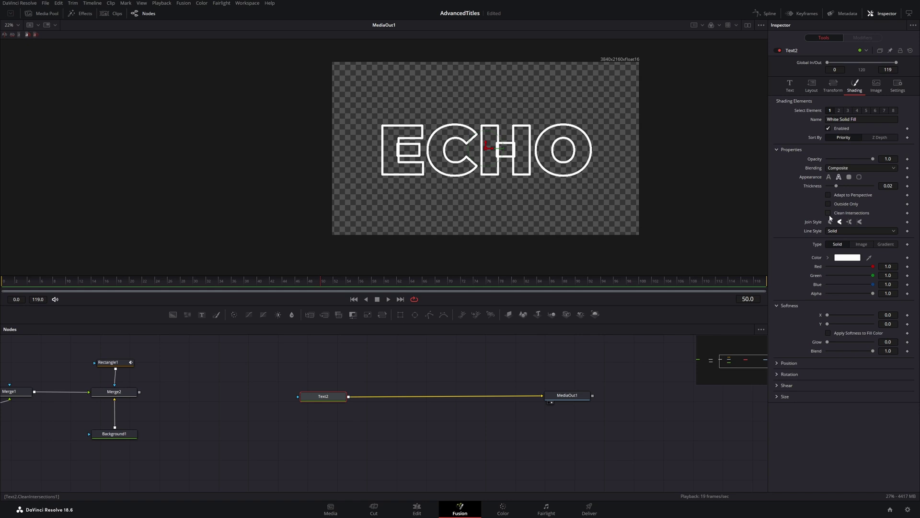
{"action": "left_click", "coordinate": [829, 213]}
{"action": "left_click_drag", "start_coordinate": [891, 186], "coordinate": [866, 187]}
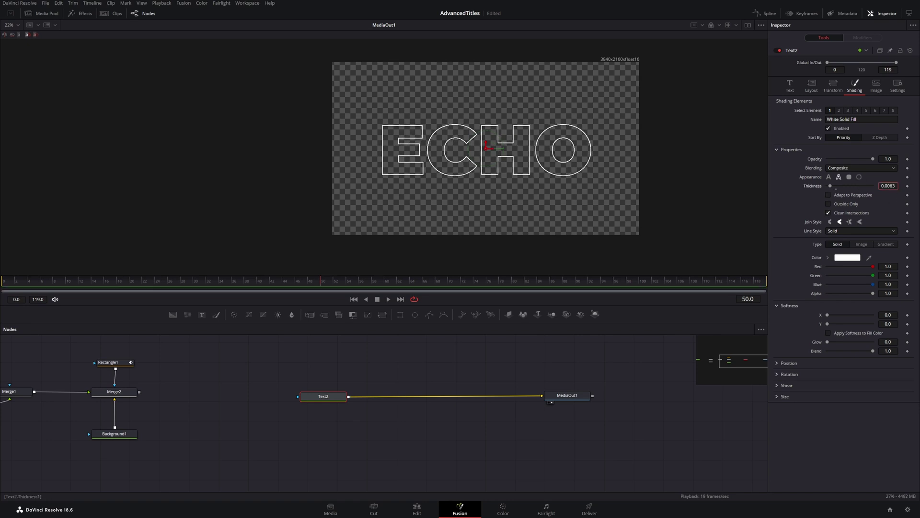
Step: Add a Soft Glow node between Text2 and MediaOut1 and space the three nodes apart
{"action": "left_click_drag", "start_coordinate": [390, 432], "coordinate": [372, 420]}
{"action": "left_click", "coordinate": [372, 418]}
{"action": "key", "text": "shift+space"}
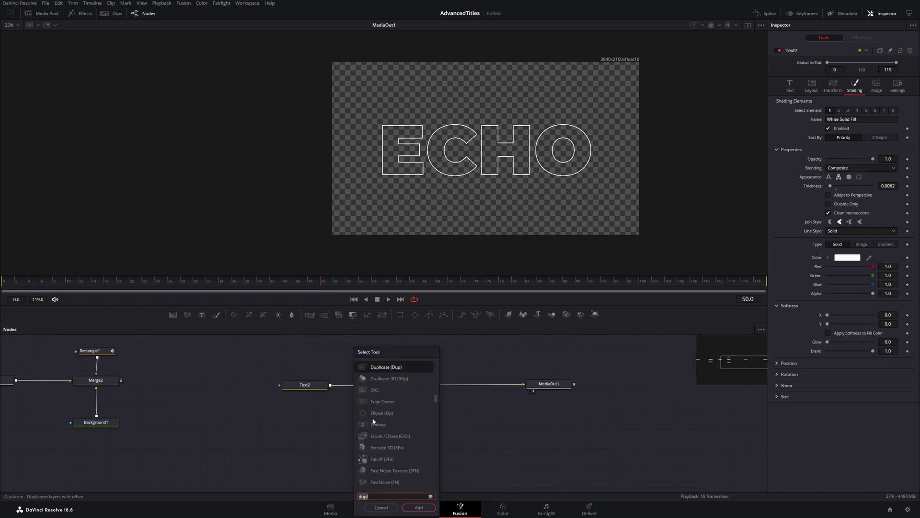
{"action": "key", "text": "BackSpace"}
{"action": "key", "text": "BackSpace"}
{"action": "key", "text": "BackSpace"}
{"action": "key", "text": "BackSpace"}
{"action": "type", "text": "soft"}
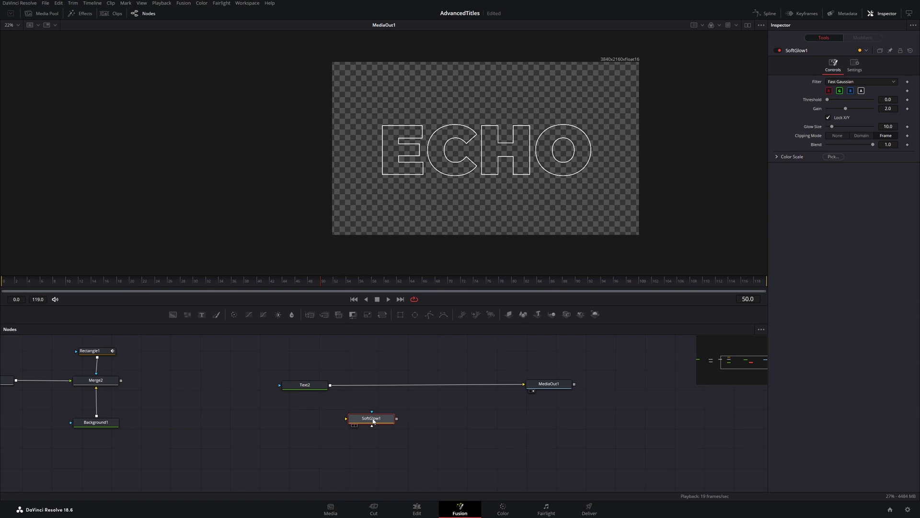
{"action": "left_click_drag", "start_coordinate": [373, 421], "coordinate": [378, 391]}
{"action": "left_click_drag", "start_coordinate": [377, 391], "coordinate": [446, 392]}
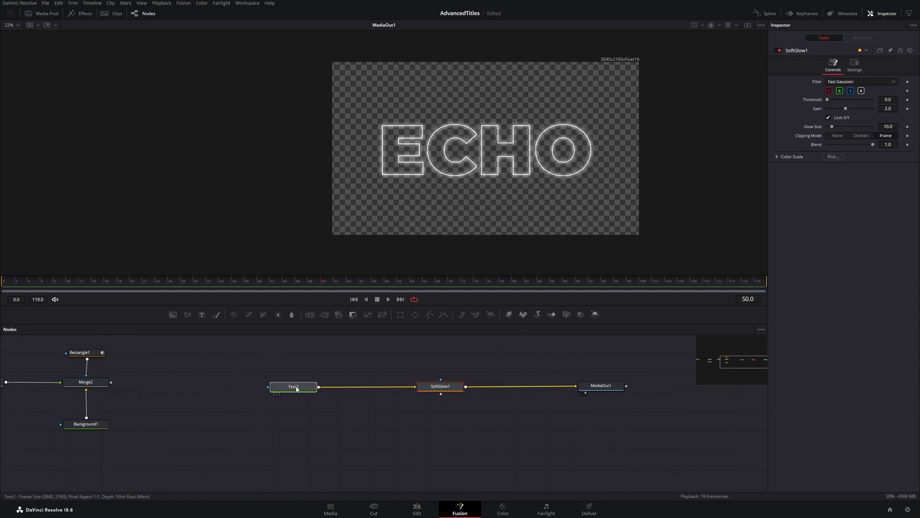
{"action": "left_click_drag", "start_coordinate": [295, 390], "coordinate": [272, 390]}
Step: Add a Duplicate node between Text2 and SoftGlow1
{"action": "left_click", "coordinate": [316, 369]}
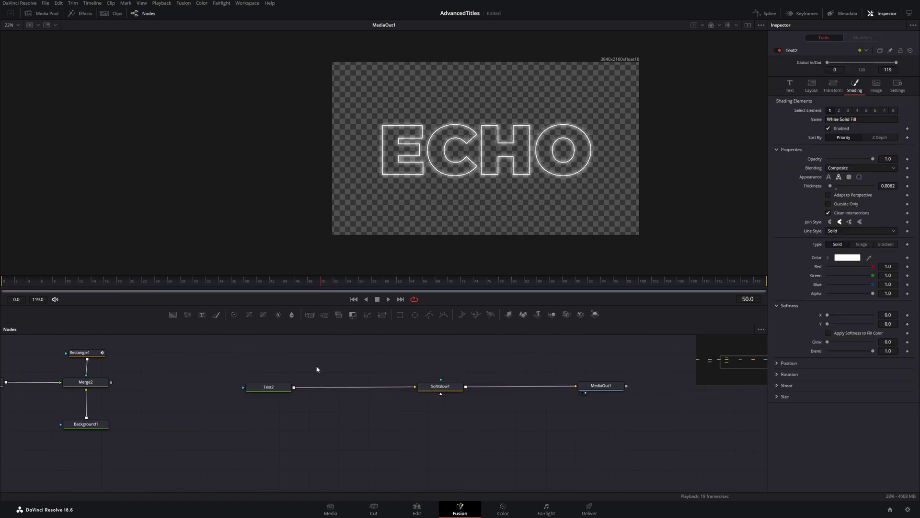
{"action": "key", "text": "shift+space"}
{"action": "type", "text": "duplic"}
{"action": "left_click", "coordinate": [421, 507]}
{"action": "left_click_drag", "start_coordinate": [318, 372], "coordinate": [342, 390]}
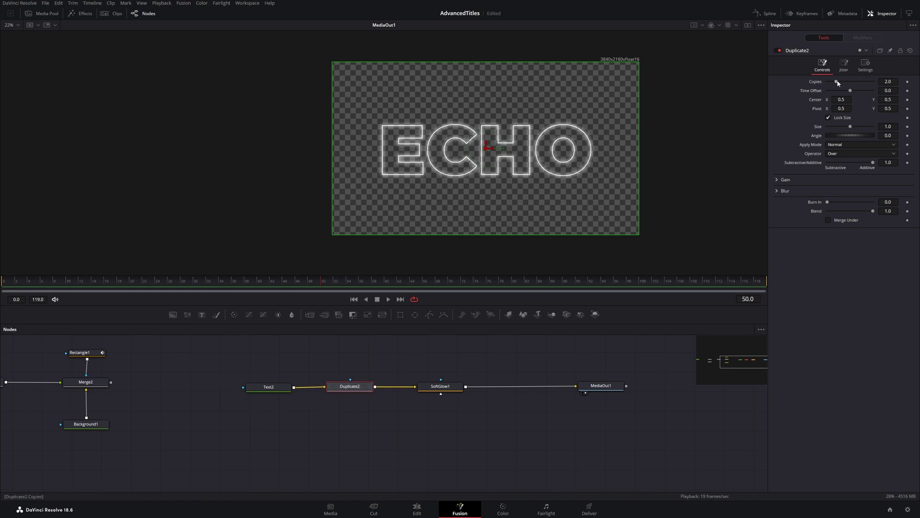
Step: Set Duplicate2 to 5 copies and reduce its Size to 0.984
{"action": "left_click_drag", "start_coordinate": [836, 81], "coordinate": [842, 82]}
{"action": "type", "text": "5"}
{"action": "key", "text": "Tab"}
{"action": "left_click_drag", "start_coordinate": [850, 126], "coordinate": [849, 130]}
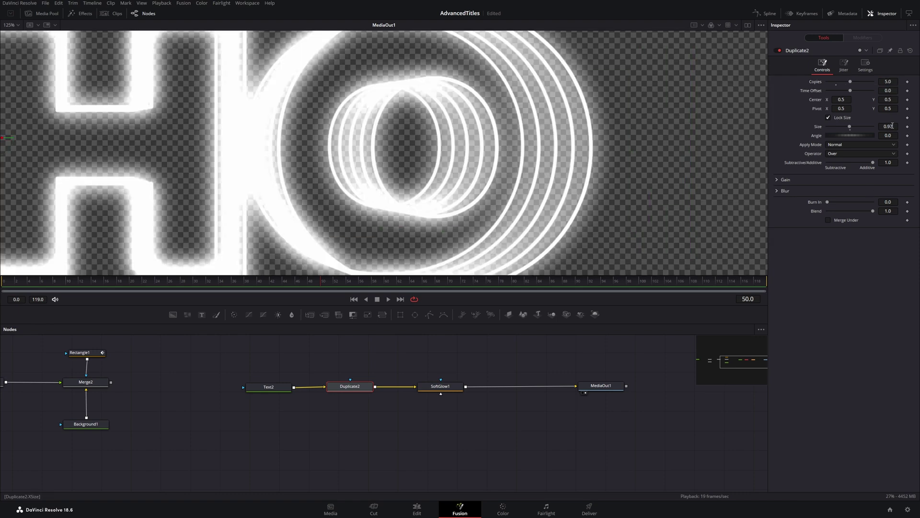
{"action": "left_click_drag", "start_coordinate": [888, 126], "coordinate": [850, 129]}
{"action": "scroll", "coordinate": [626, 167], "scroll_direction": "down", "scroll_amount": 8}
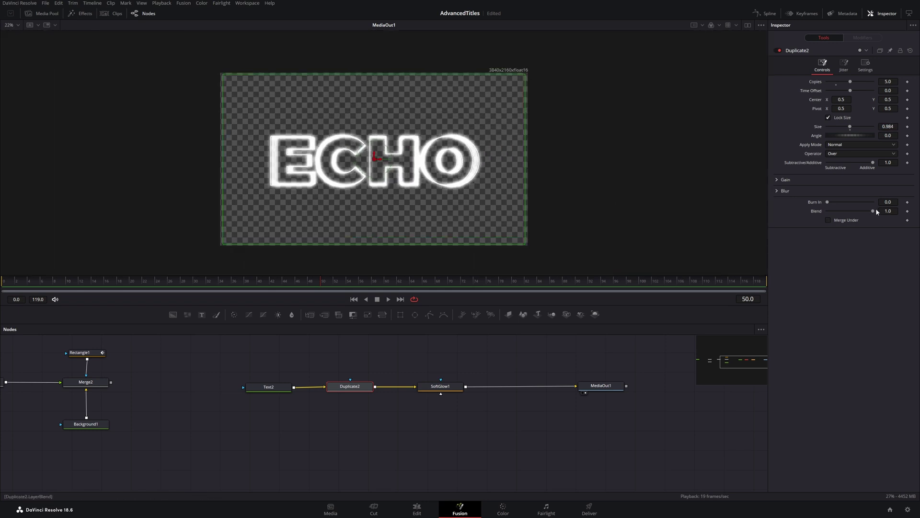
Step: Lower Duplicate2's Blend to about 0.58 and SoftGlow1's Gain to about 0.79
{"action": "left_click_drag", "start_coordinate": [873, 213], "coordinate": [848, 215]}
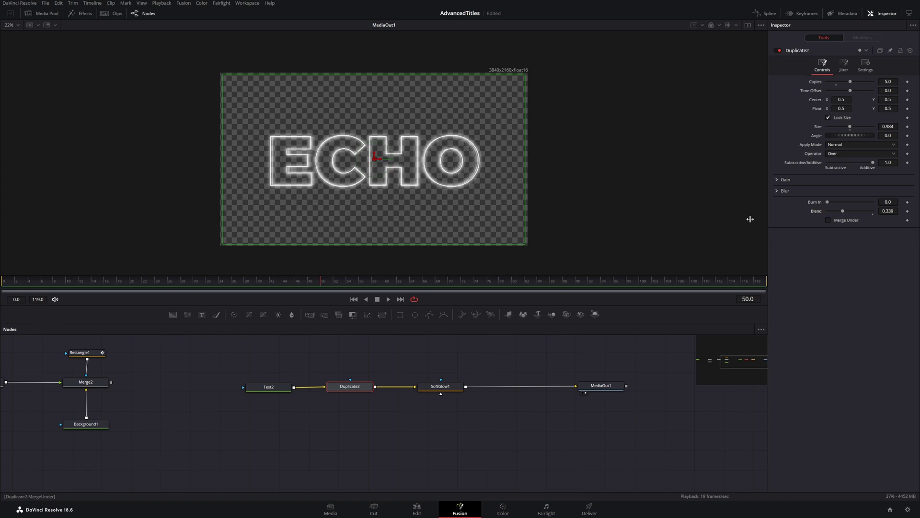
{"action": "scroll", "coordinate": [495, 181], "scroll_direction": "up", "scroll_amount": 5}
{"action": "scroll", "coordinate": [487, 168], "scroll_direction": "down", "scroll_amount": 2}
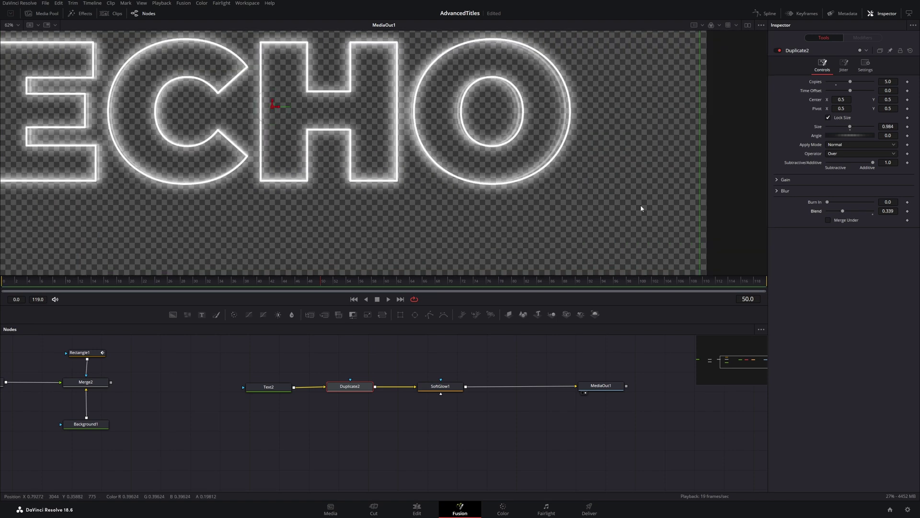
{"action": "left_click_drag", "start_coordinate": [841, 216], "coordinate": [854, 215]}
{"action": "scroll", "coordinate": [388, 171], "scroll_direction": "down", "scroll_amount": 2}
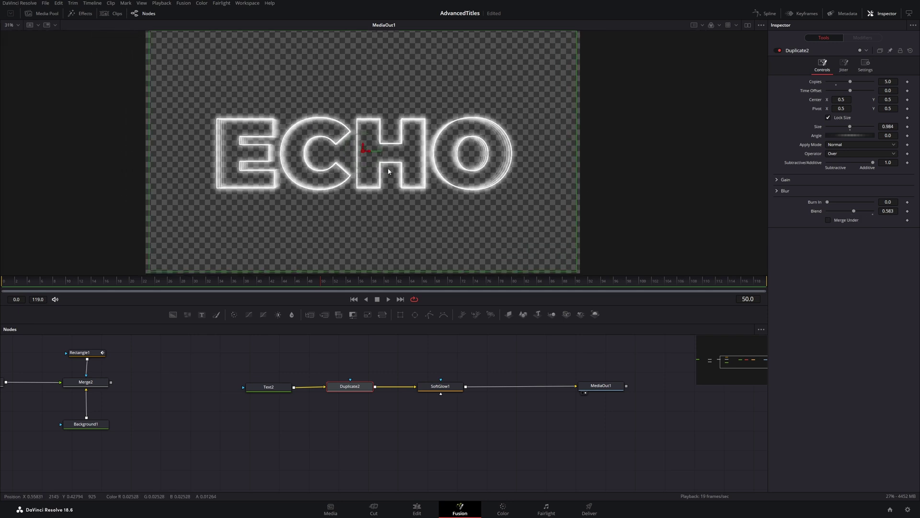
{"action": "left_click", "coordinate": [448, 387]}
{"action": "left_click_drag", "start_coordinate": [845, 109], "coordinate": [838, 113]}
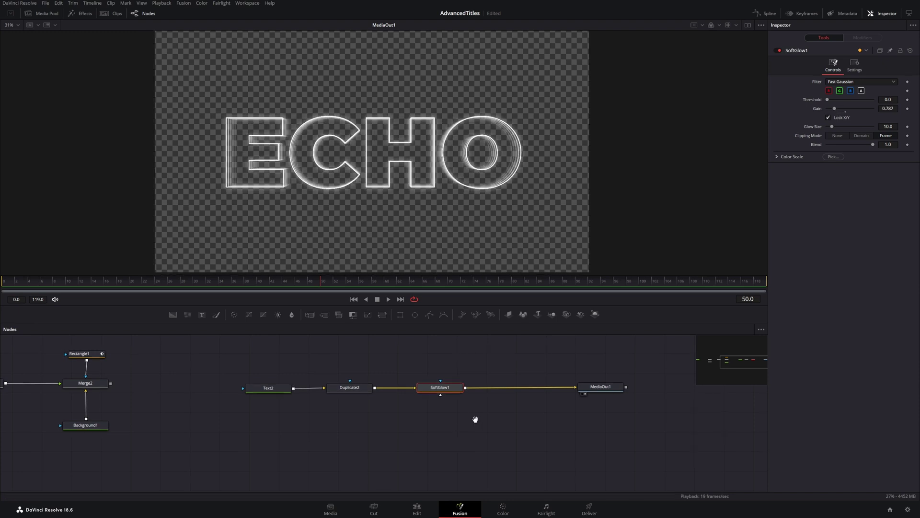
Step: Keyframe Text2's Size from 0.3465 at frame 0 to about 0.45 at frame 20
{"action": "left_click", "coordinate": [235, 426]}
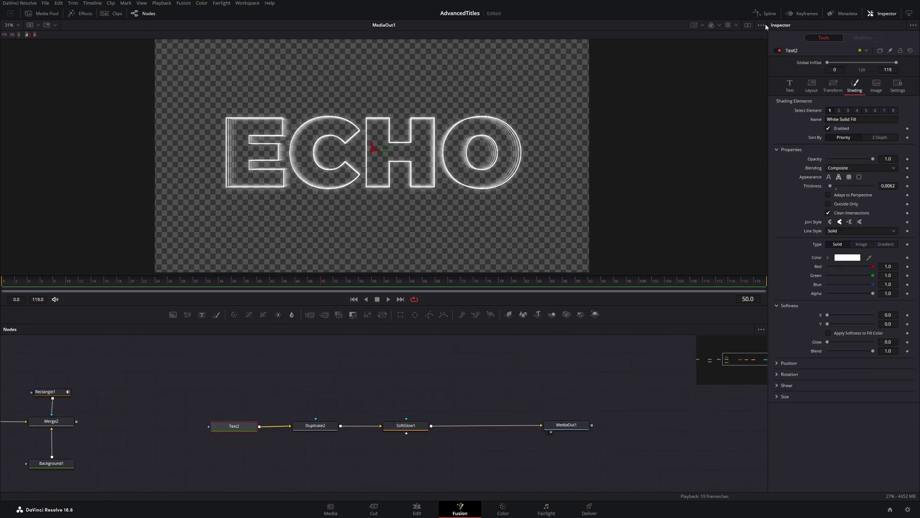
{"action": "left_click", "coordinate": [790, 85]}
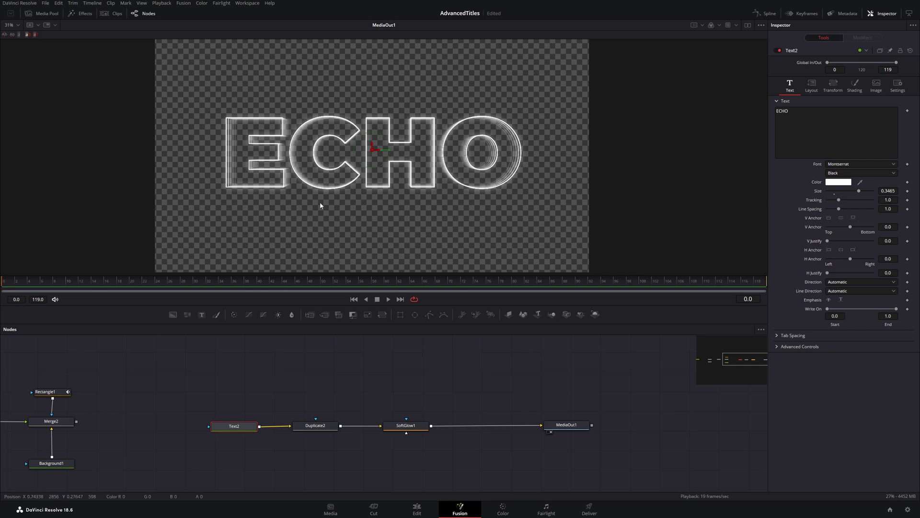
{"action": "left_click", "coordinate": [907, 191]}
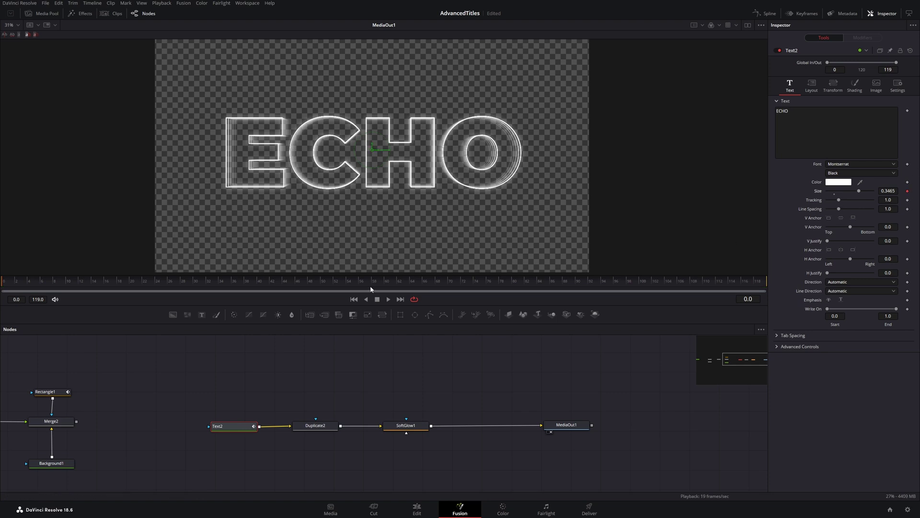
{"action": "left_click", "coordinate": [15, 284]}
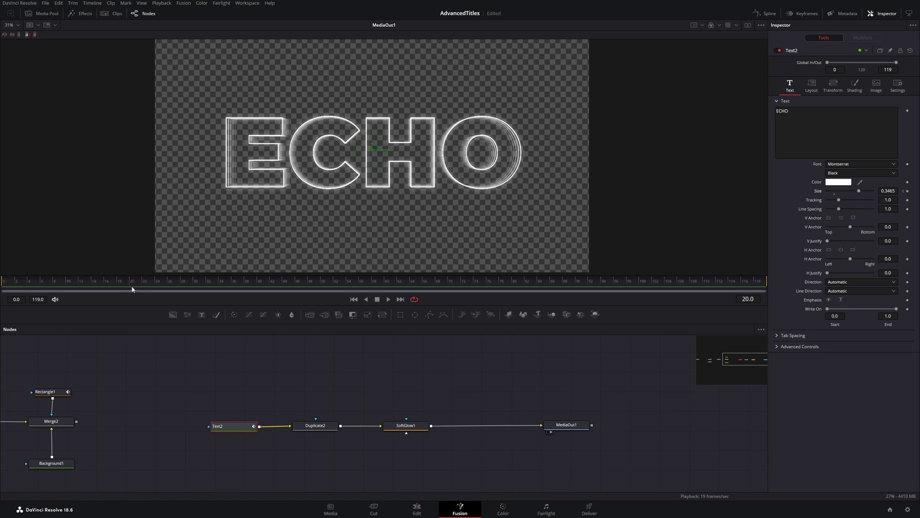
{"action": "left_click", "coordinate": [888, 191]}
{"action": "type", "text": "0.362"}
{"action": "key", "text": "Return"}
{"action": "left_click_drag", "start_coordinate": [887, 190], "coordinate": [910, 191]}
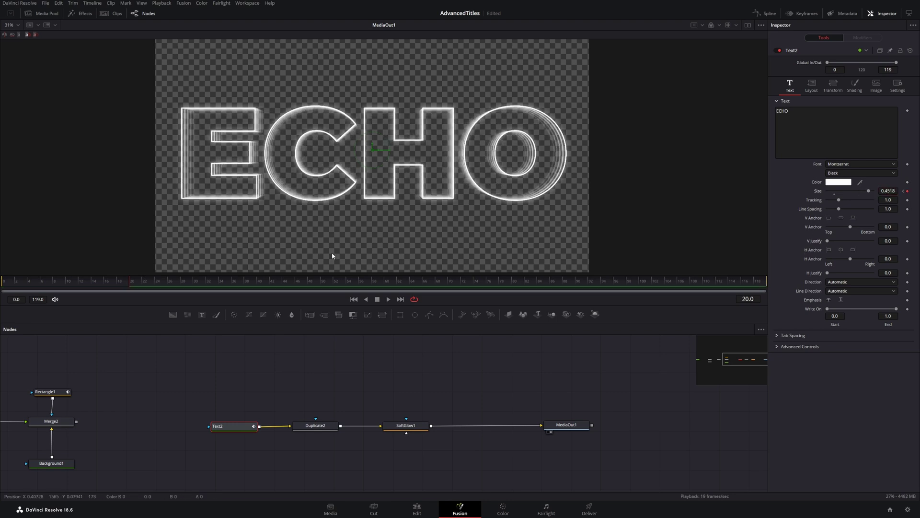
Step: Smooth both Size keyframes of Text2 in the spline editor with Ease In 38 and Ease Out 51
{"action": "left_click", "coordinate": [766, 14]}
{"action": "left_click_drag", "start_coordinate": [488, 382], "coordinate": [222, 444]}
{"action": "key", "text": "s"}
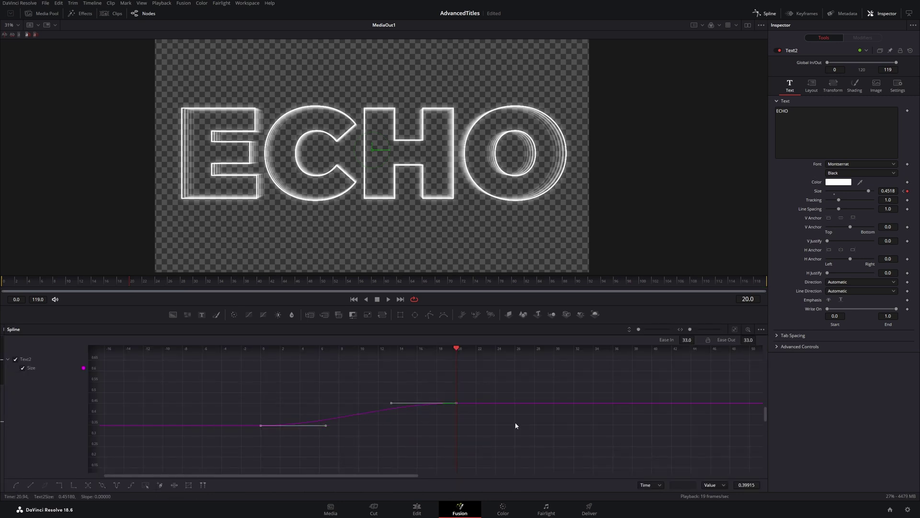
{"action": "left_click_drag", "start_coordinate": [688, 339], "coordinate": [697, 339]}
{"action": "left_click", "coordinate": [685, 340]}
{"action": "key", "text": "Return"}
{"action": "left_click", "coordinate": [503, 377]}
Step: Make Text2's Size animation repeat as a ping-pong and preview it
{"action": "left_click_drag", "start_coordinate": [472, 393], "coordinate": [202, 449]}
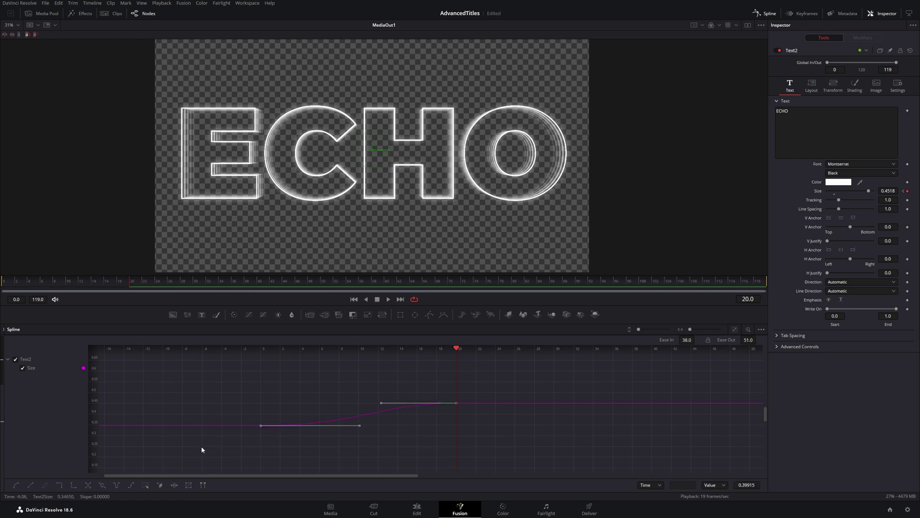
{"action": "left_click", "coordinate": [117, 486]}
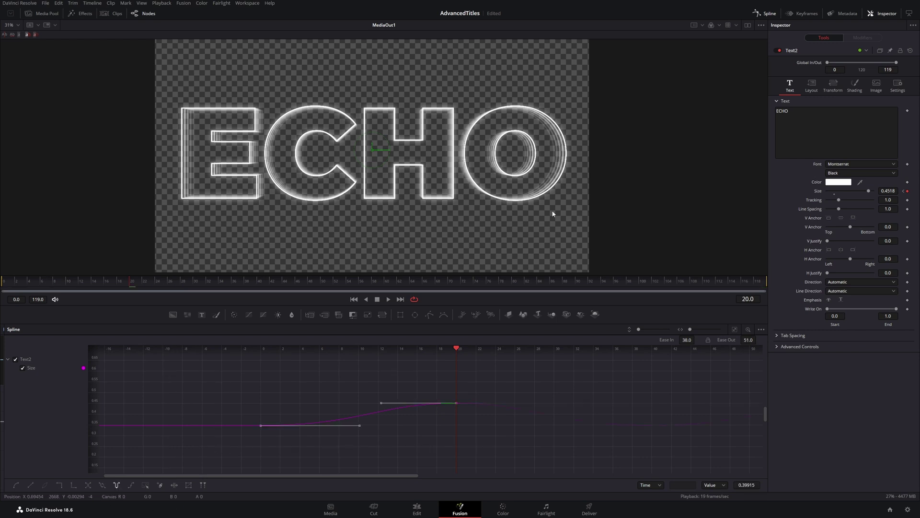
{"action": "left_click", "coordinate": [768, 14]}
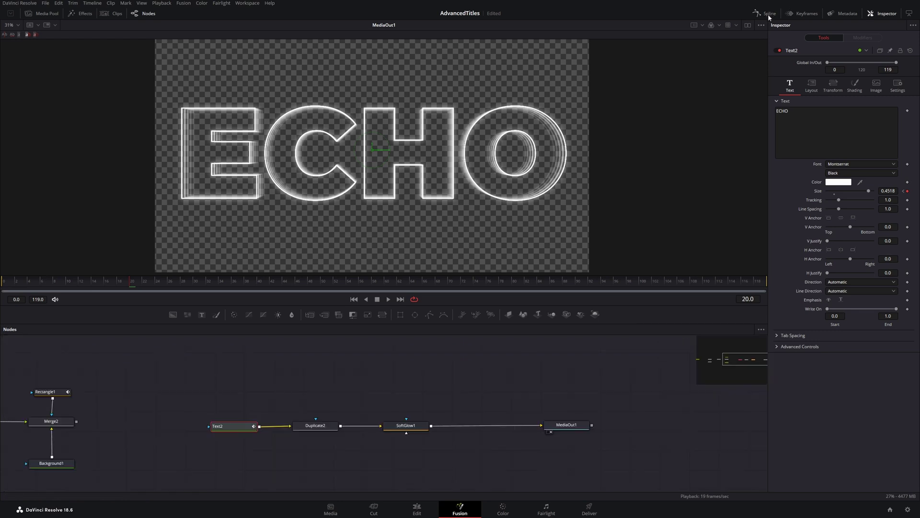
{"action": "left_click", "coordinate": [389, 299]}
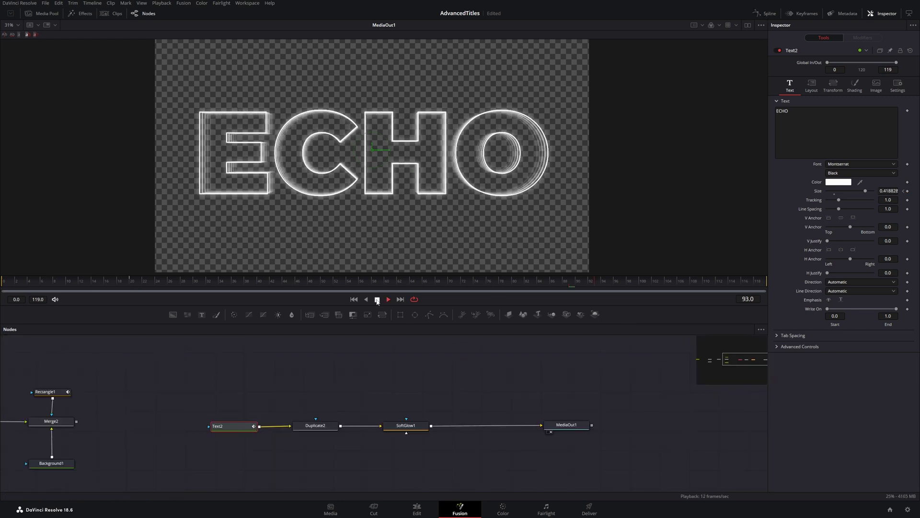
{"action": "left_click", "coordinate": [378, 299]}
Step: Set Duplicate2's Time Offset to 2.5 and preview the delayed copies
{"action": "left_click", "coordinate": [277, 281]}
{"action": "left_click", "coordinate": [318, 427]}
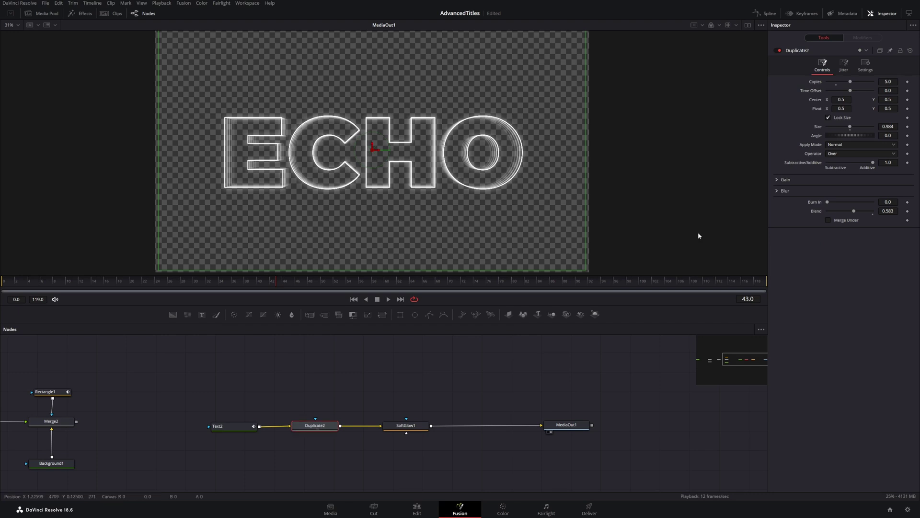
{"action": "left_click_drag", "start_coordinate": [852, 91], "coordinate": [856, 91]}
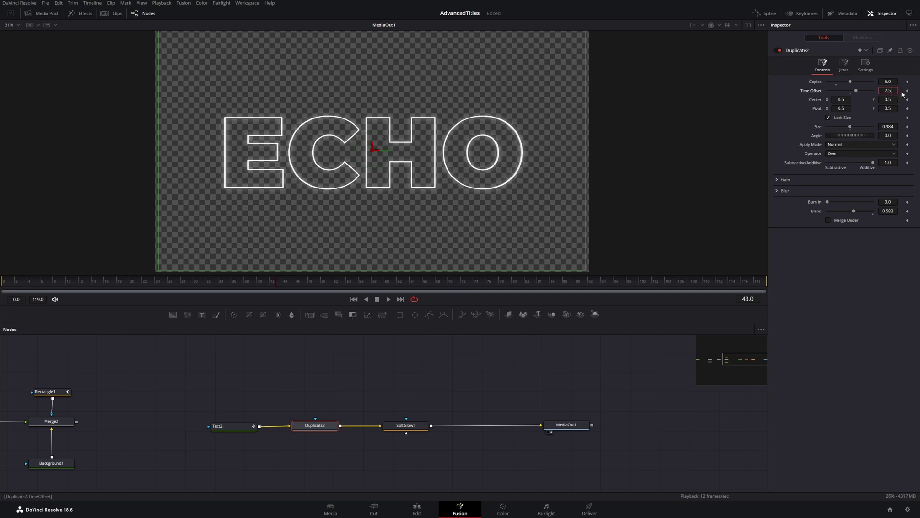
{"action": "type", "text": "2.5"}
{"action": "key", "text": "Return"}
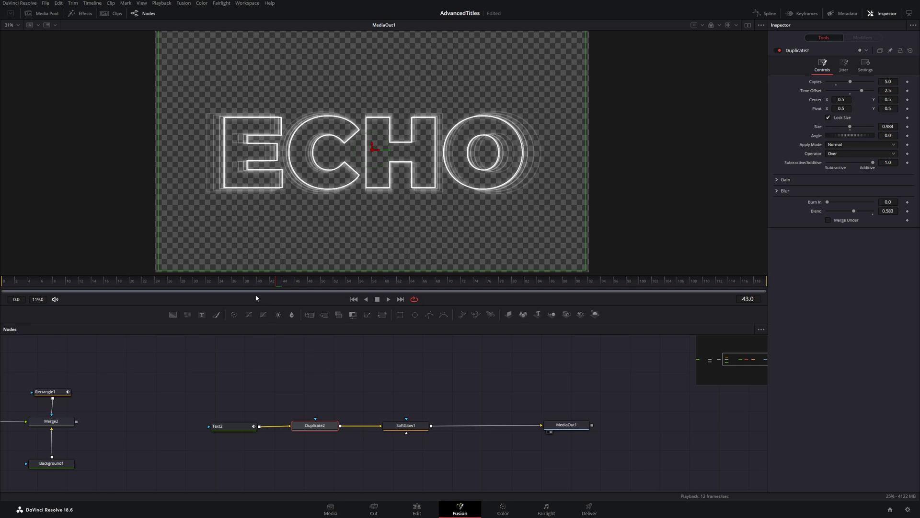
{"action": "left_click", "coordinate": [250, 291]}
{"action": "left_click", "coordinate": [389, 299]}
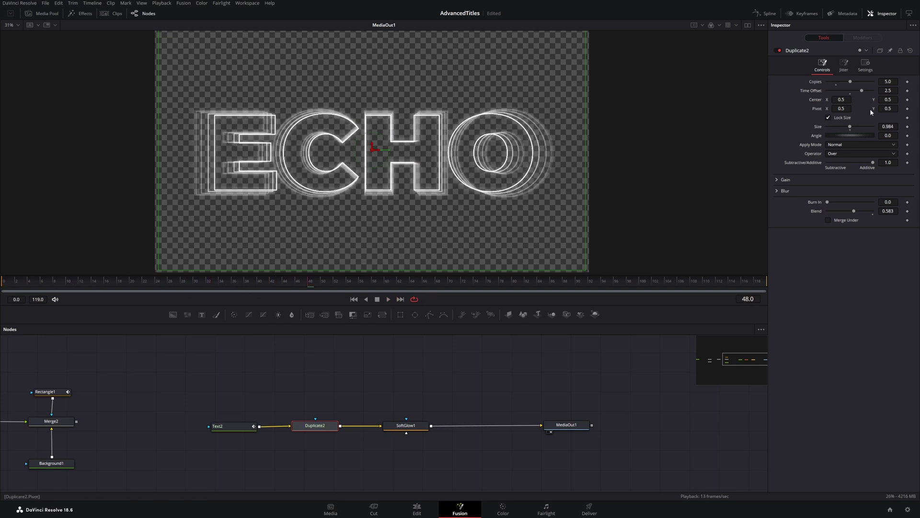
Step: Change Duplicate2's Time Offset to 1.5 and play the animation
{"action": "left_click", "coordinate": [889, 91]}
{"action": "type", "text": "1.5"}
{"action": "key", "text": "Tab"}
{"action": "left_click", "coordinate": [389, 299]}
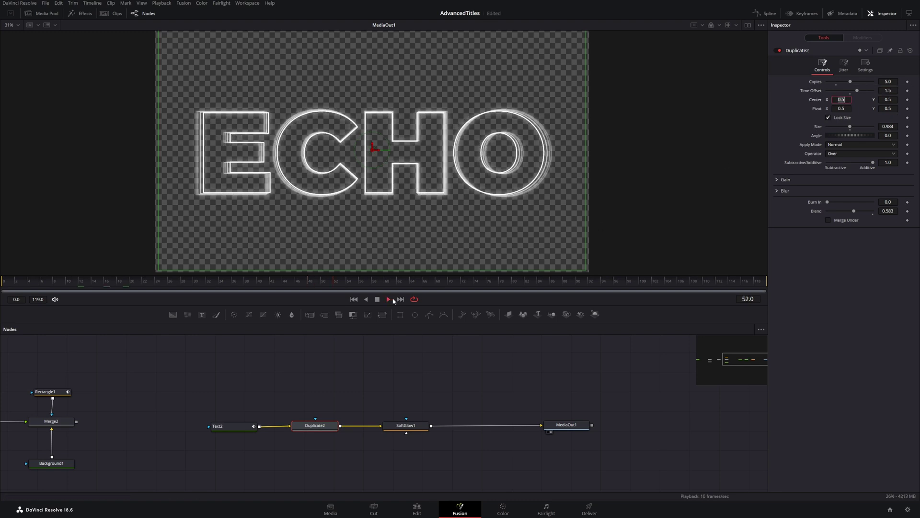
{"action": "left_click", "coordinate": [377, 299]}
Step: Reduce Duplicate2's Time Offset to 0.75 and replay the echo animation
{"action": "left_click_drag", "start_coordinate": [889, 90], "coordinate": [884, 91]}
{"action": "left_click", "coordinate": [890, 90]}
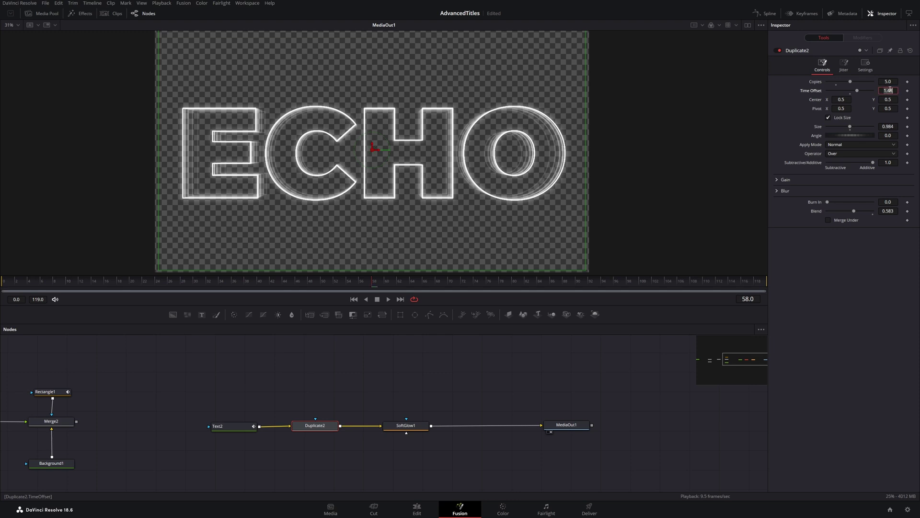
{"action": "type", "text": ".75"}
{"action": "key", "text": "Tab"}
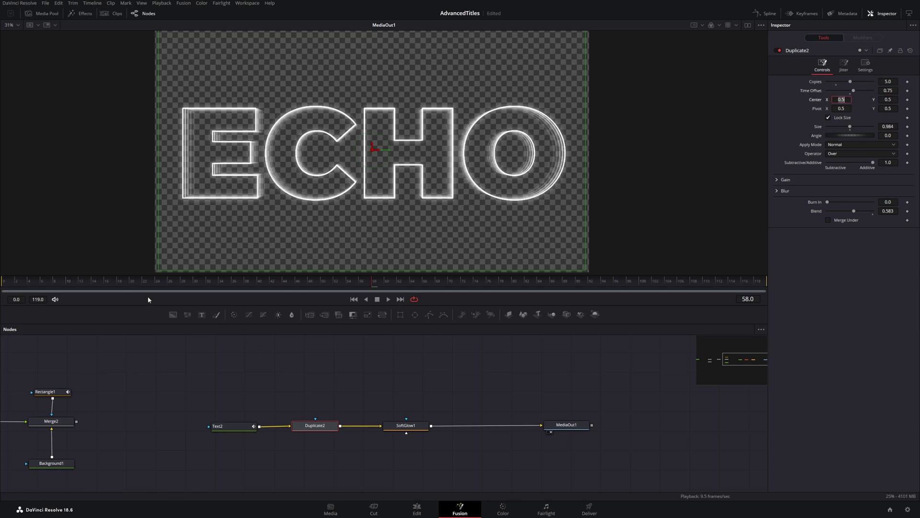
{"action": "left_click", "coordinate": [389, 299]}
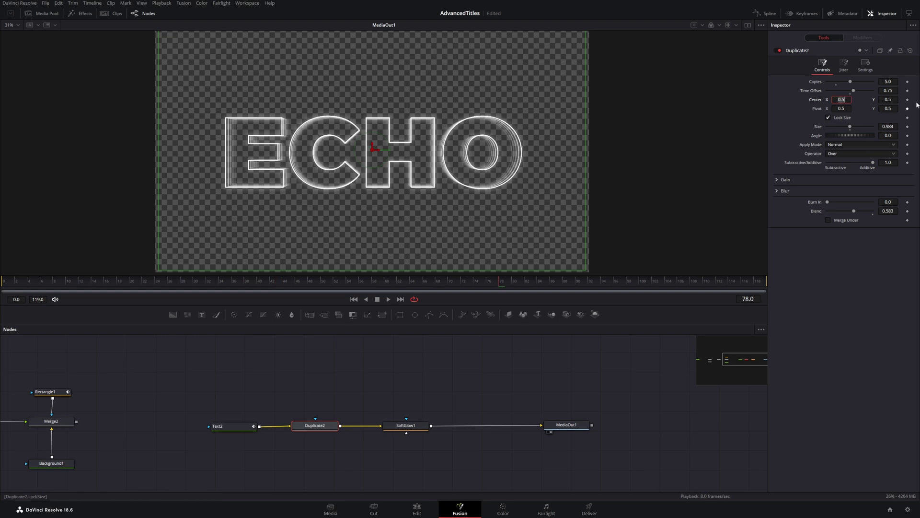
Step: Set Duplicate2's Time Offset to -0.75 and preview the echo from frame 0
{"action": "left_click", "coordinate": [891, 91]}
{"action": "key", "text": "Tab"}
{"action": "left_click_drag", "start_coordinate": [222, 284], "coordinate": [1, 290]}
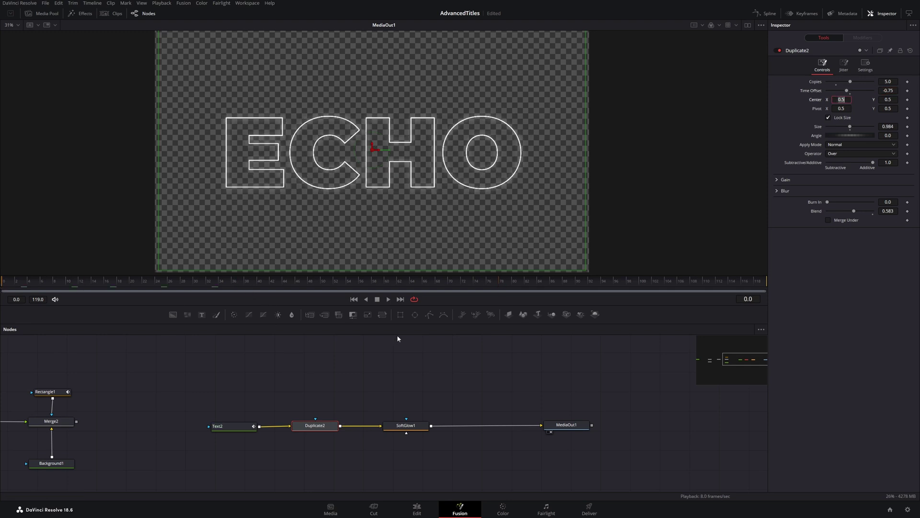
{"action": "left_click", "coordinate": [389, 299]}
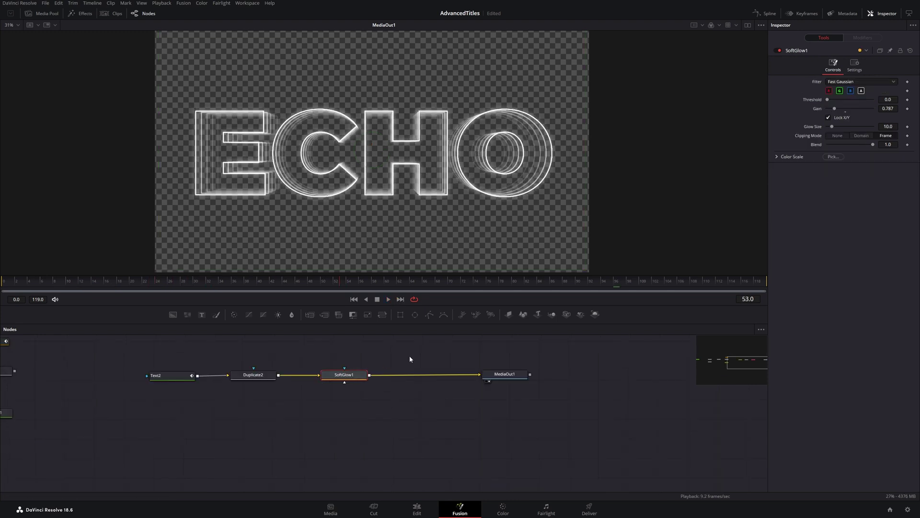
Step: Separate MediaOut1 from the ECHO nodes and feed it from a new Text+ node instead of SoftGlow1
{"action": "left_click_drag", "start_coordinate": [470, 376], "coordinate": [115, 393]}
{"action": "left_click_drag", "start_coordinate": [351, 382], "coordinate": [234, 457]}
{"action": "left_click_drag", "start_coordinate": [280, 411], "coordinate": [489, 407]}
{"action": "left_click_drag", "start_coordinate": [445, 451], "coordinate": [350, 481]}
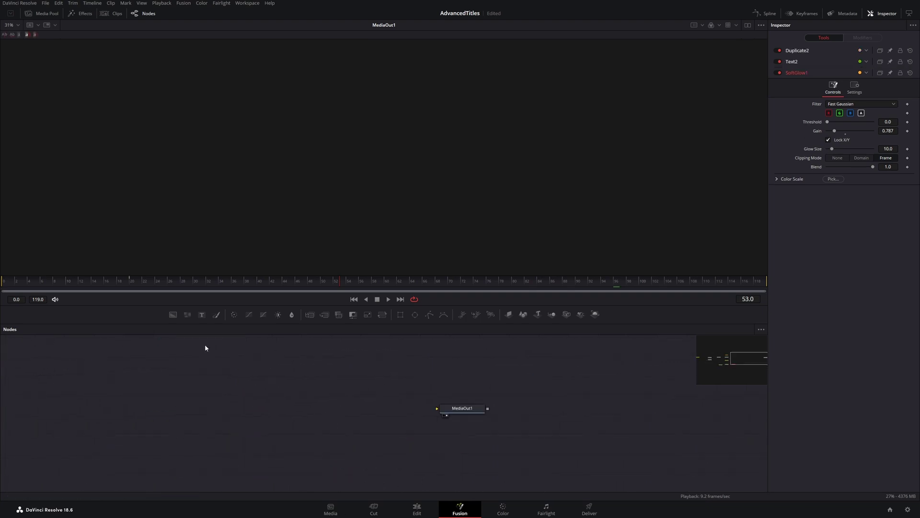
{"action": "left_click_drag", "start_coordinate": [201, 315], "coordinate": [456, 412]}
{"action": "left_click_drag", "start_coordinate": [458, 412], "coordinate": [474, 410]}
{"action": "left_click", "coordinate": [207, 413]}
{"action": "key", "text": "Delete"}
{"action": "left_click_drag", "start_coordinate": [202, 314], "coordinate": [490, 406]}
Step: Enter the text FLICKER in Text3 and set its font to Montserrat Black
{"action": "left_click", "coordinate": [823, 133]}
{"action": "type", "text": "FLICKER"}
{"action": "left_click", "coordinate": [850, 164]}
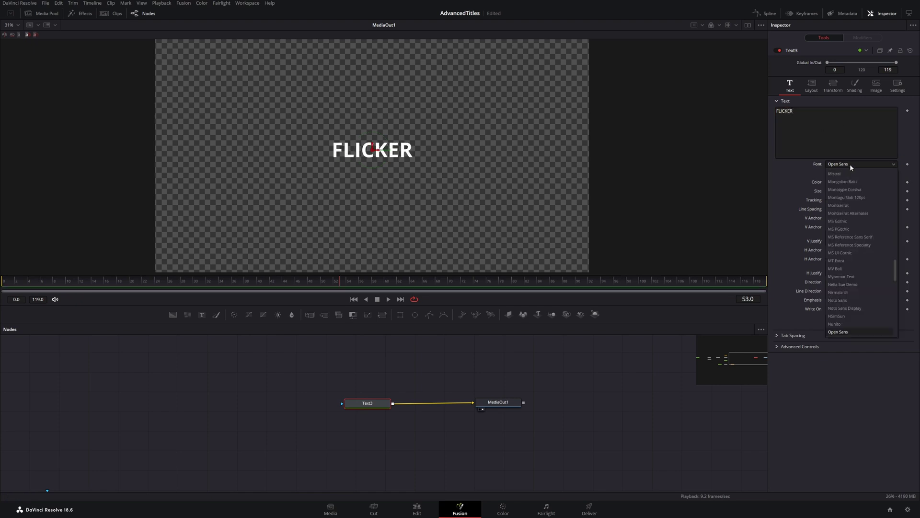
{"action": "left_click", "coordinate": [842, 205]}
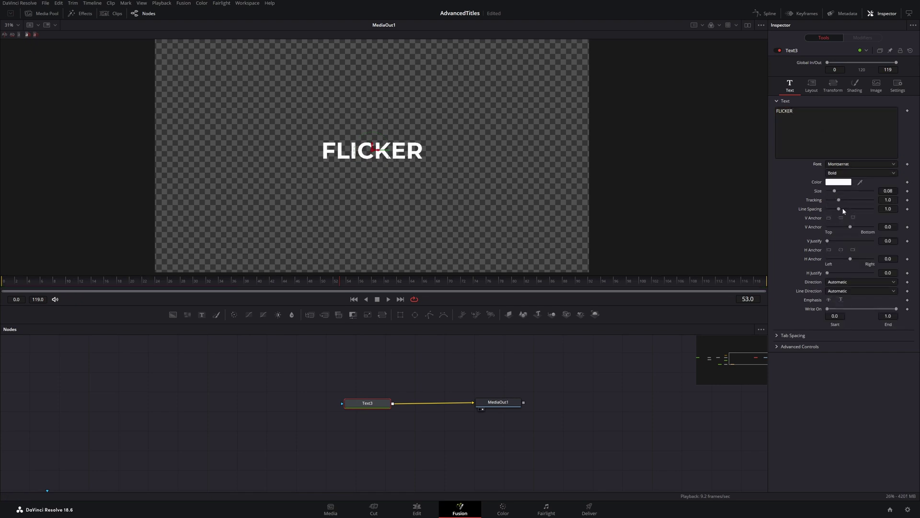
{"action": "left_click", "coordinate": [844, 173]}
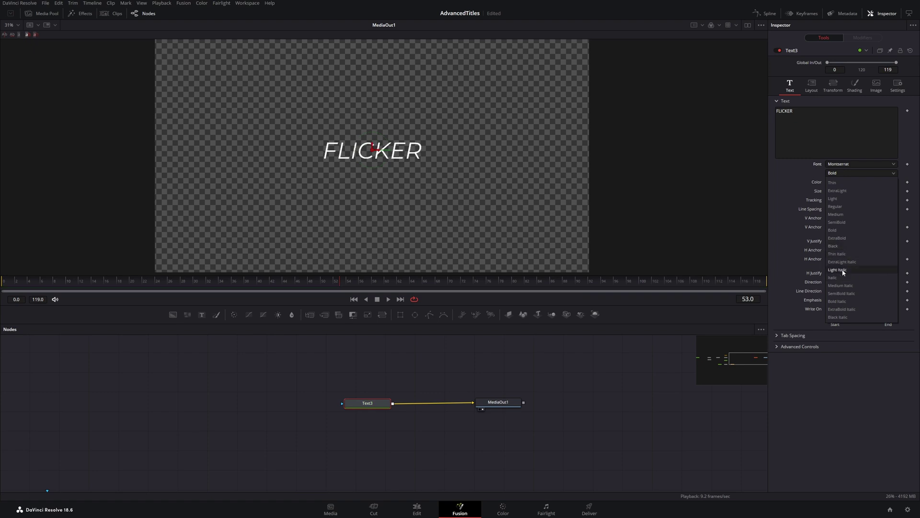
{"action": "left_click", "coordinate": [837, 245]}
{"action": "scroll", "coordinate": [399, 163], "scroll_direction": "down", "scroll_amount": 1}
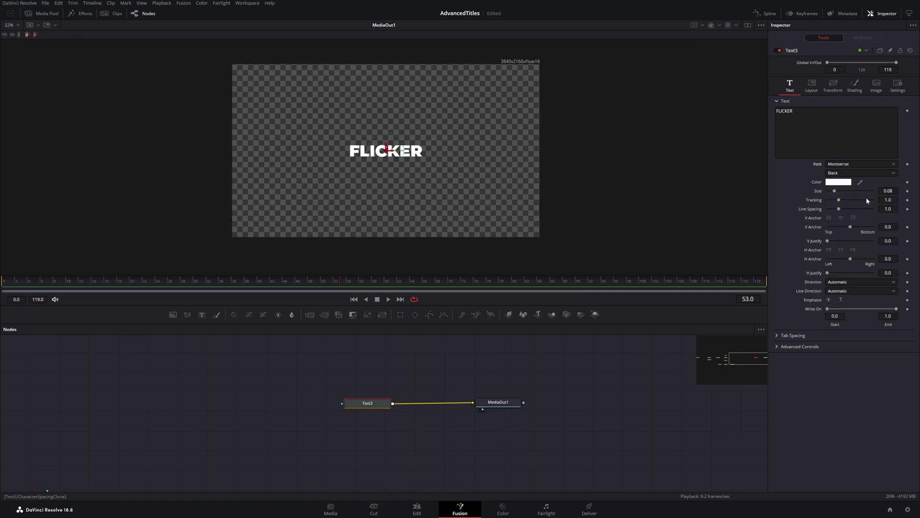
Step: Set the FLICKER text's size to 0.185 and add a Follower modifier to its text
{"action": "left_click_drag", "start_coordinate": [835, 191], "coordinate": [845, 192]}
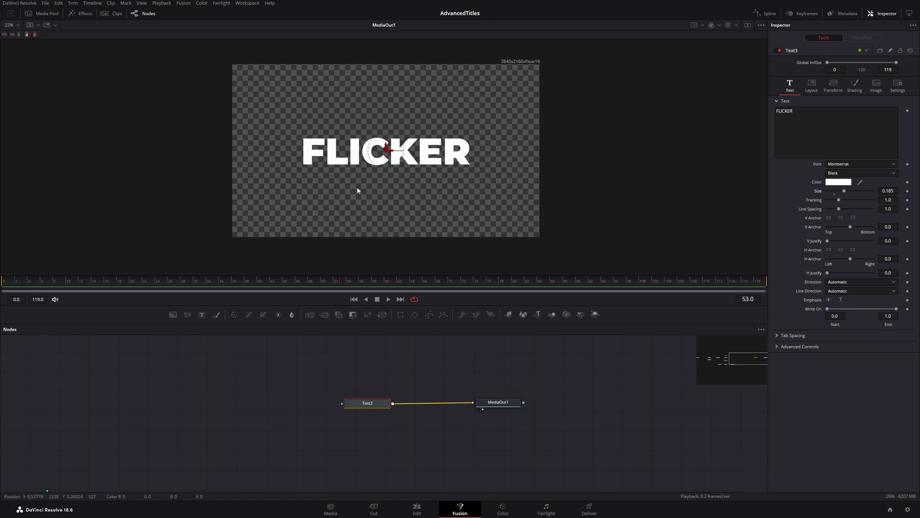
{"action": "right_click", "coordinate": [797, 124]}
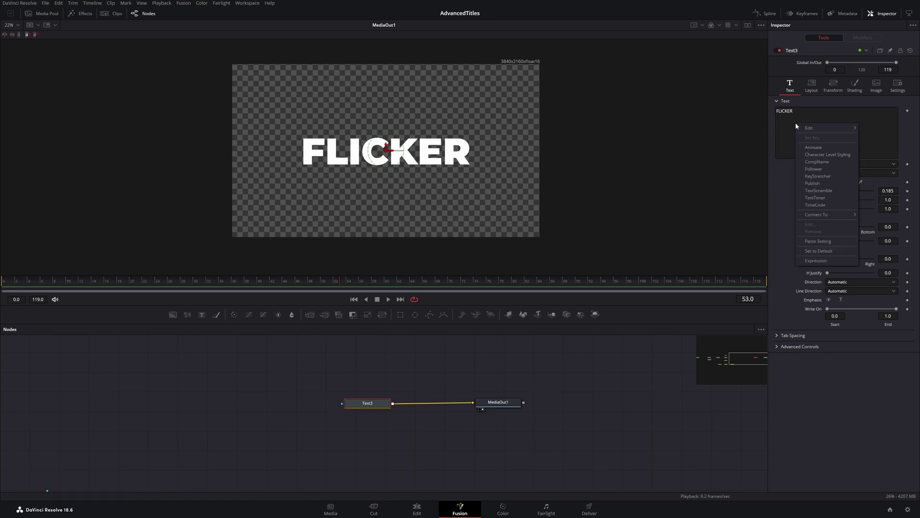
{"action": "left_click", "coordinate": [814, 170]}
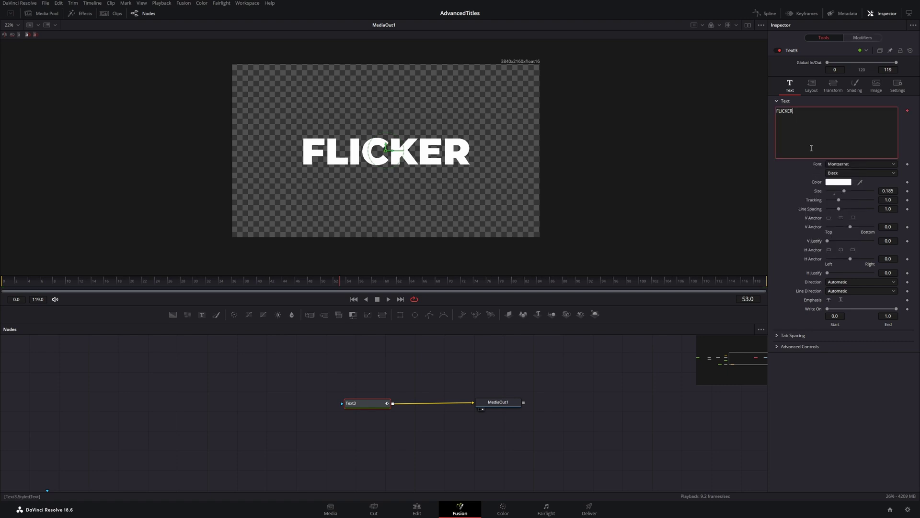
Step: Set the Follower modifier's order to Completely Random with a delay of 6.0
{"action": "left_click", "coordinate": [861, 40]}
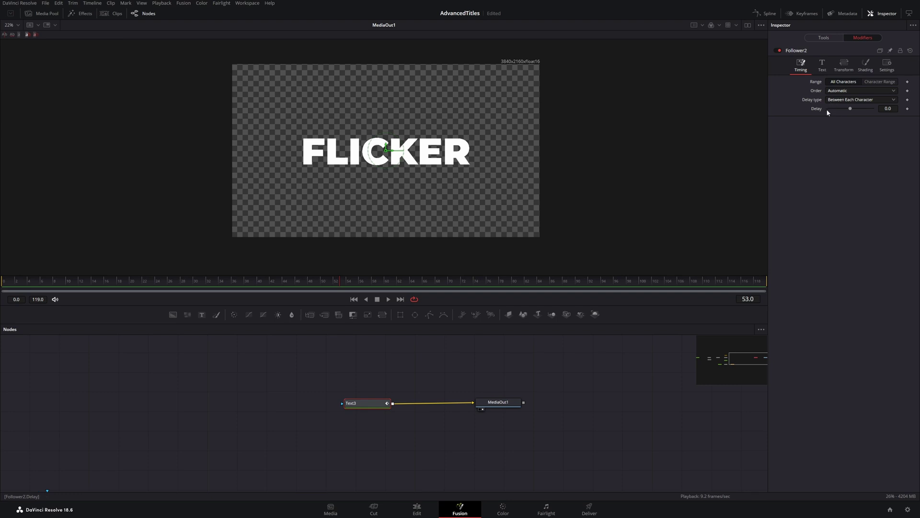
{"action": "left_click", "coordinate": [843, 91]}
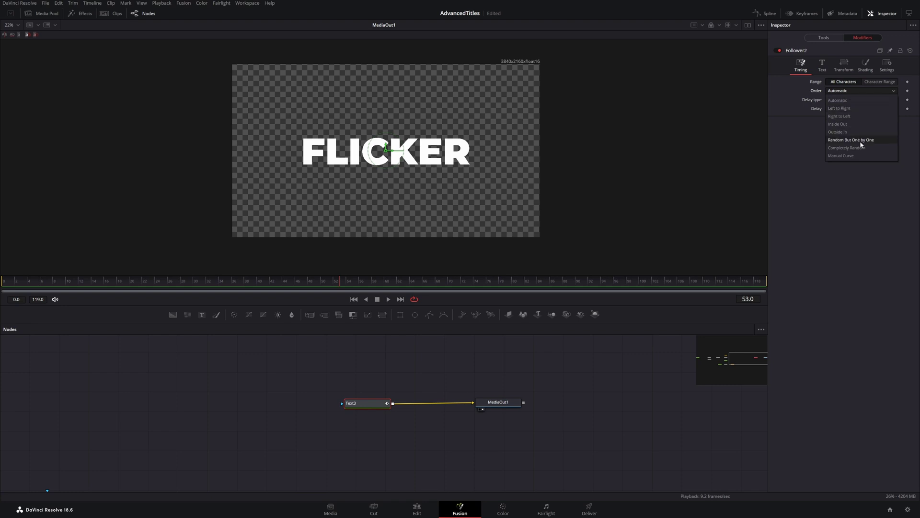
{"action": "left_click", "coordinate": [847, 148]}
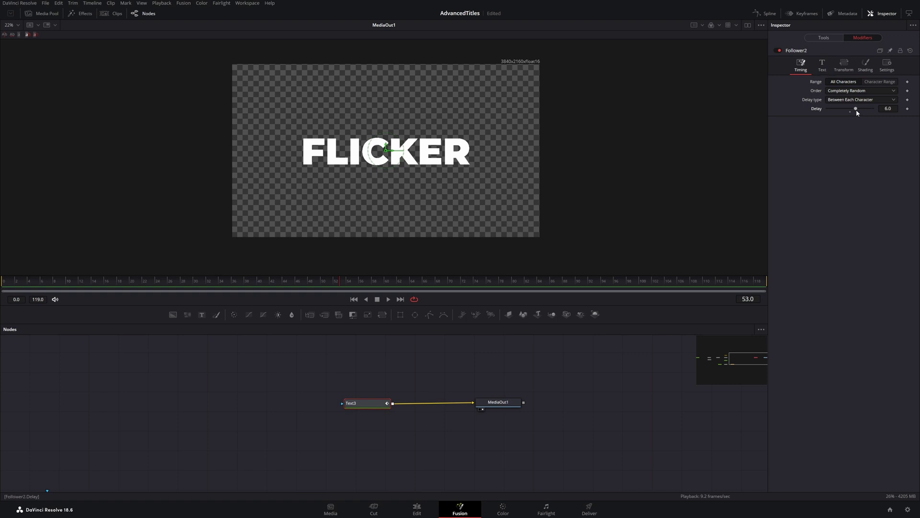
Step: Keyframe the Follower's fill opacity to flicker: 1.0 at frame 0, 0.0 at frame 2, 0.559 at frame 3, a low value at frame 4, and 1.0
{"action": "left_click", "coordinate": [866, 66]}
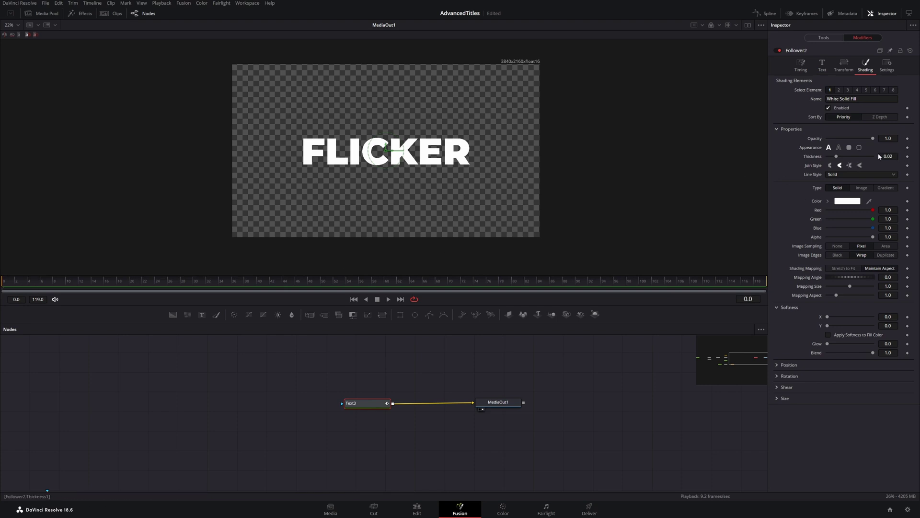
{"action": "left_click", "coordinate": [907, 138]}
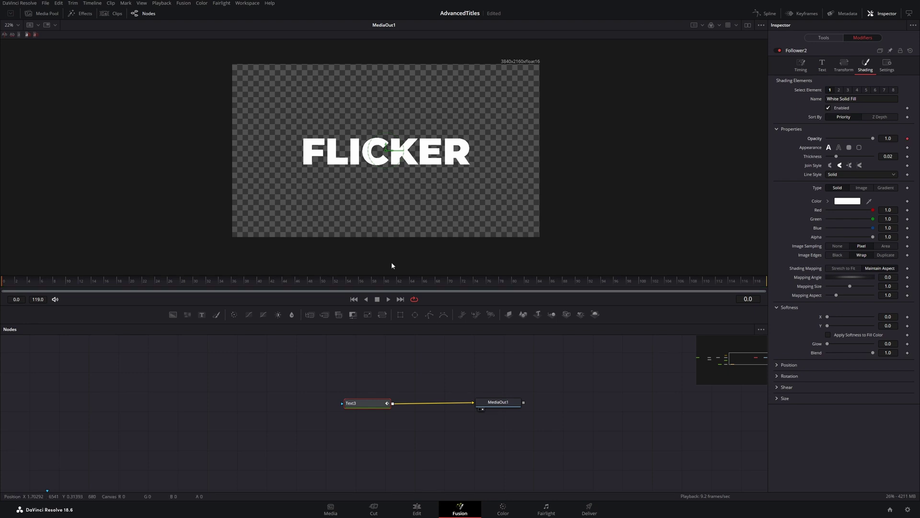
{"action": "left_click", "coordinate": [15, 284]}
{"action": "left_click_drag", "start_coordinate": [872, 141], "coordinate": [746, 144]}
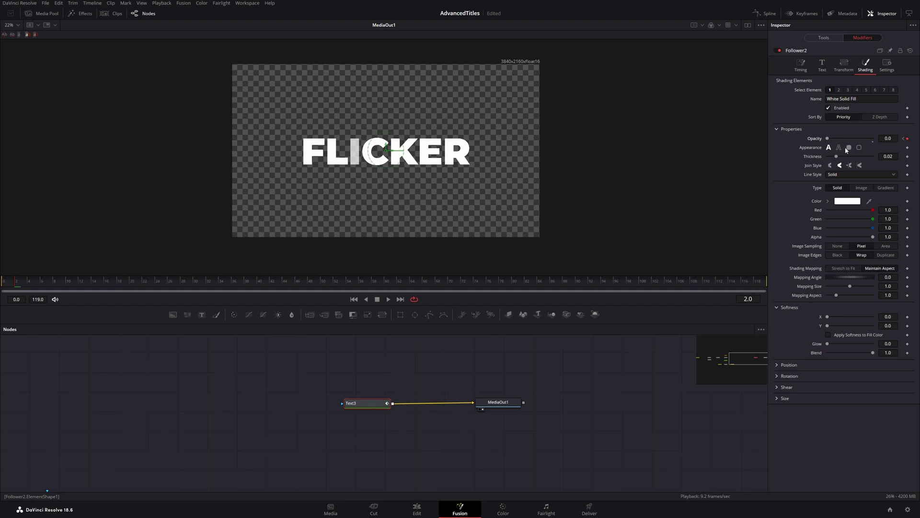
{"action": "left_click", "coordinate": [21, 286]}
{"action": "left_click", "coordinate": [28, 283]}
{"action": "left_click", "coordinate": [838, 138]}
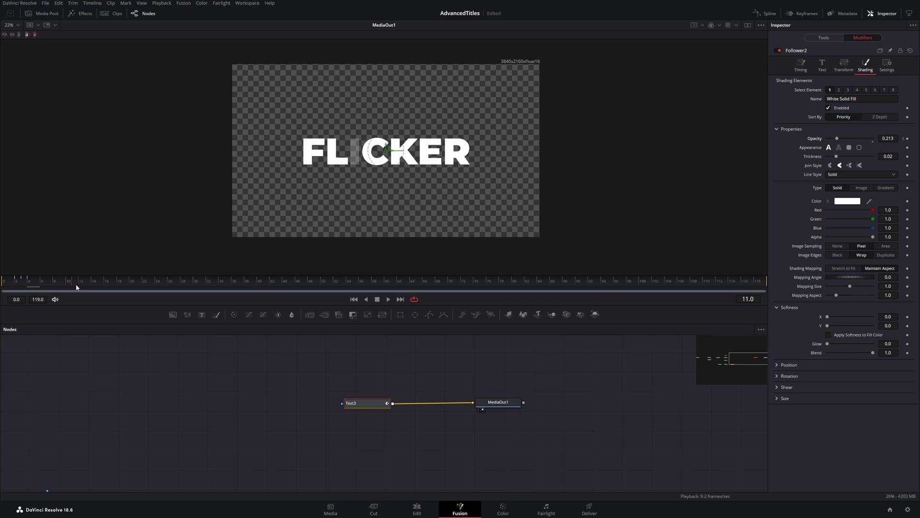
{"action": "left_click", "coordinate": [878, 137]}
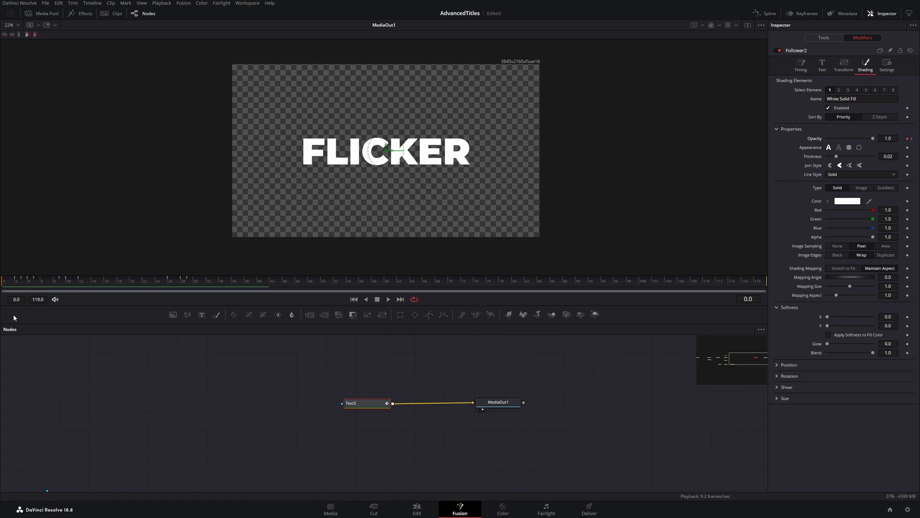
Step: Open the Follower's opacity curve in the Spline editor, fit it to the view and select its keyframes
{"action": "left_click", "coordinate": [765, 13]}
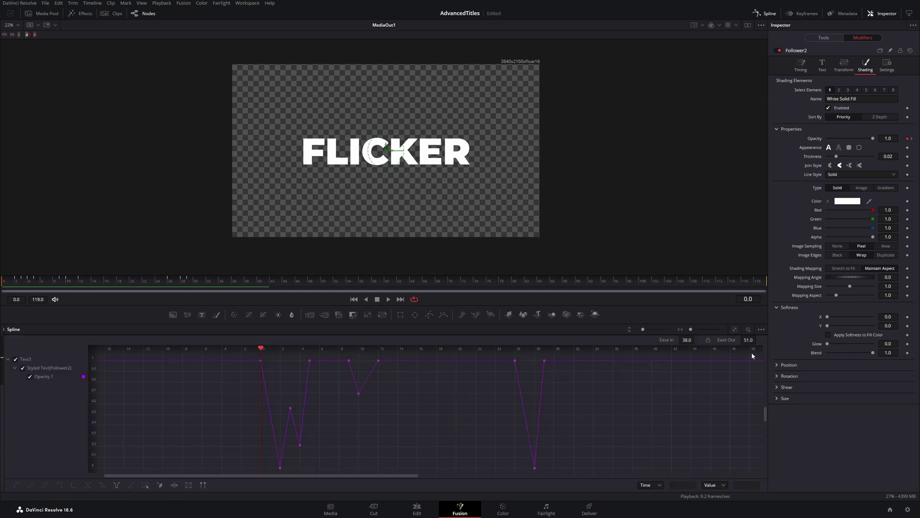
{"action": "left_click", "coordinate": [735, 330]}
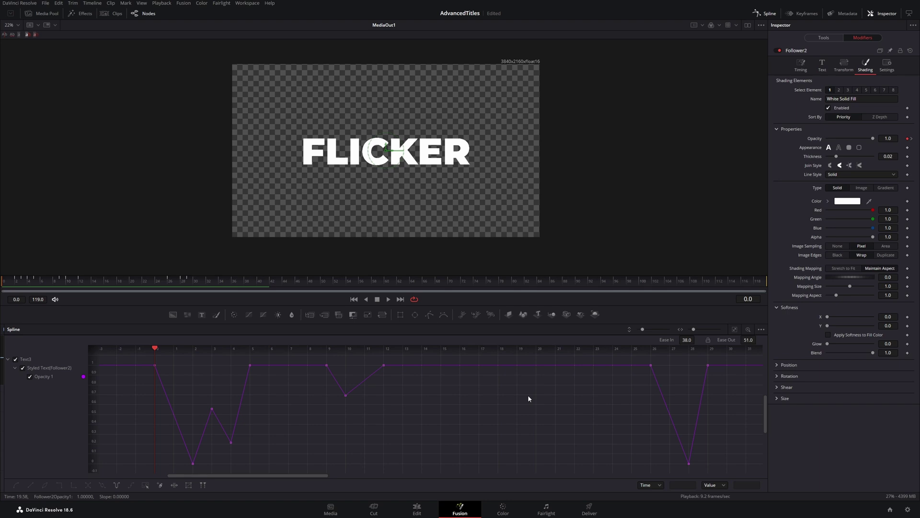
{"action": "scroll", "coordinate": [528, 395], "scroll_direction": "down", "scroll_amount": 5}
{"action": "left_click_drag", "start_coordinate": [390, 368], "coordinate": [618, 441]}
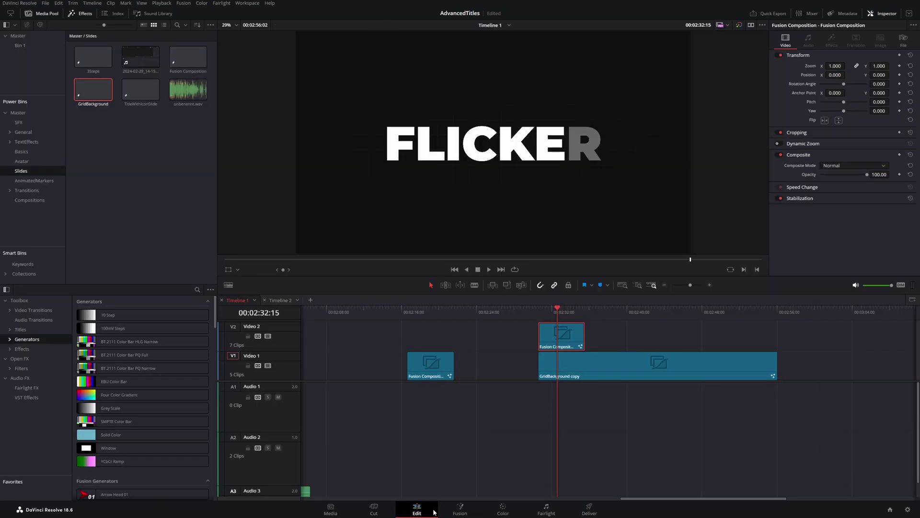
Step: Return to the Fusion page, set the Follower's delay to 15.5 and preview the flicker from frame 0
{"action": "left_click", "coordinate": [459, 509]}
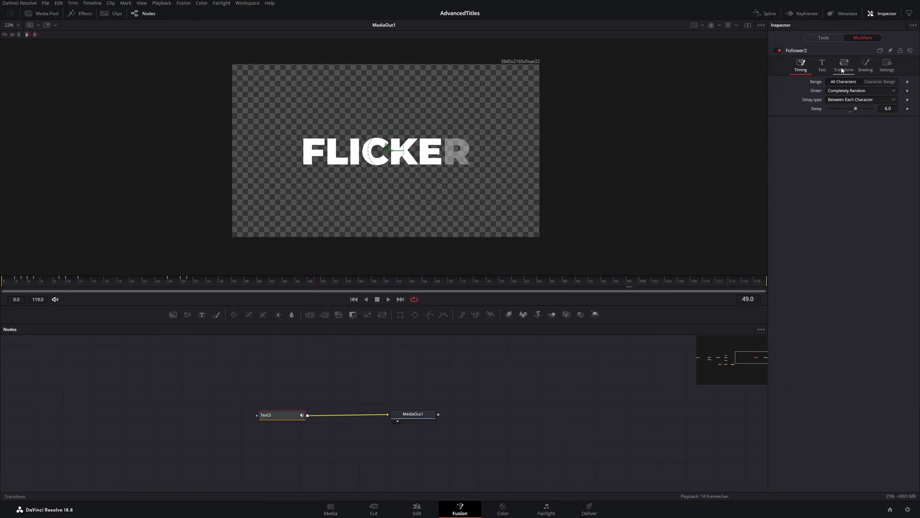
{"action": "left_click_drag", "start_coordinate": [856, 108], "coordinate": [864, 109]}
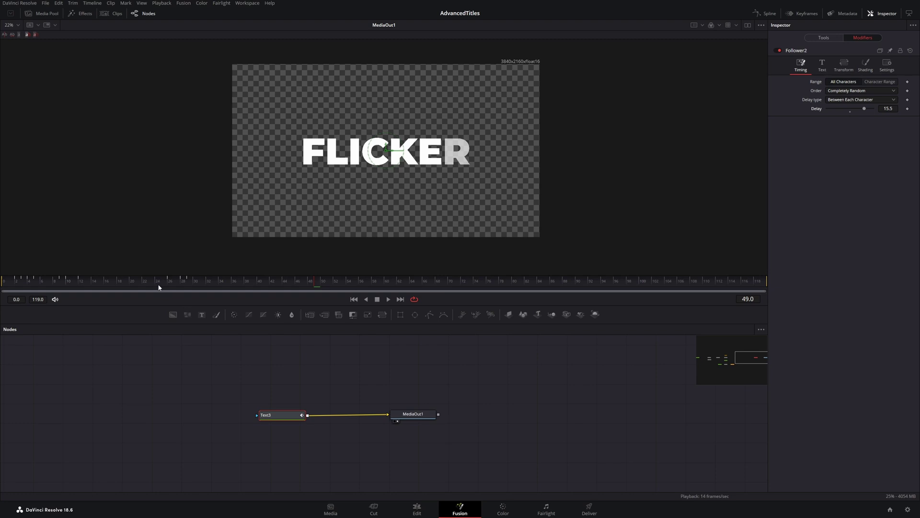
{"action": "left_click", "coordinate": [2, 282]}
{"action": "key", "text": "space"}
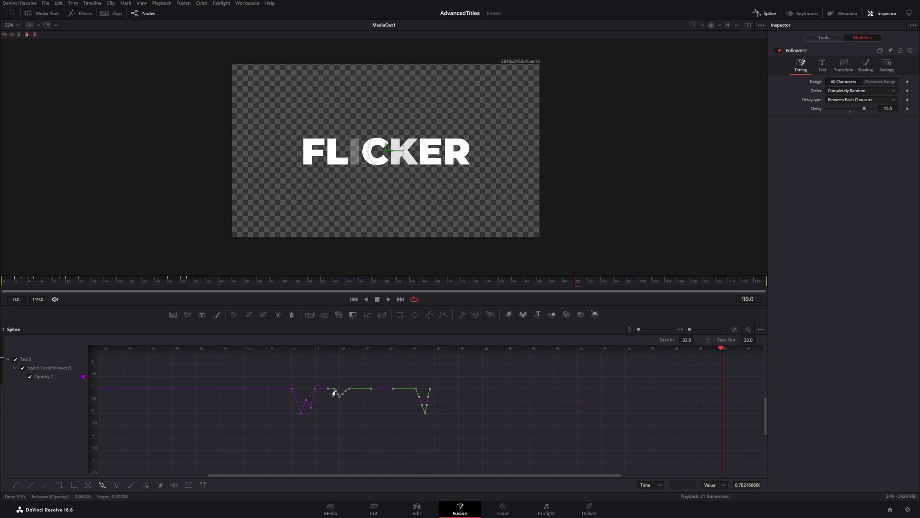
Step: Space out the opacity flickers by moving the shallow dip past frame 30 and the last dip to about frame 90, and preview from frame 0
{"action": "left_click_drag", "start_coordinate": [333, 393], "coordinate": [429, 394]}
{"action": "key", "text": "ctrl+z"}
{"action": "key", "text": "ctrl+z"}
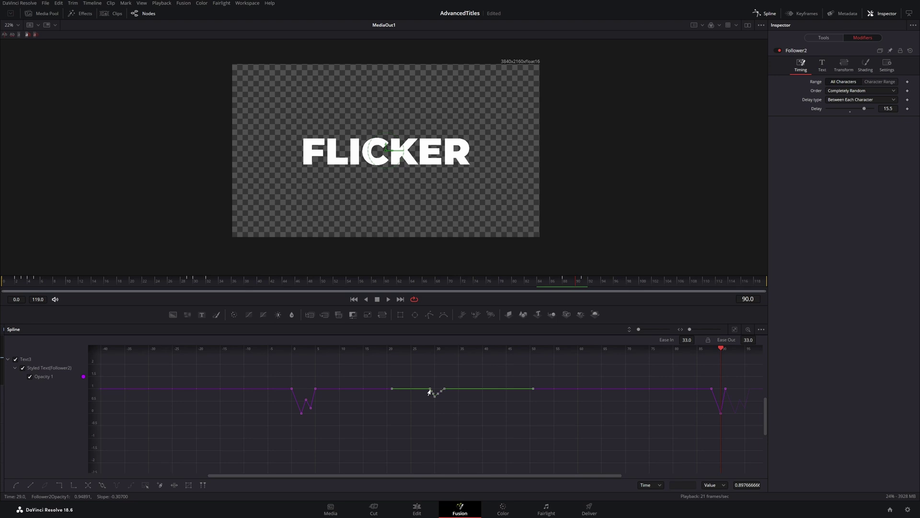
{"action": "left_click", "coordinate": [766, 13]}
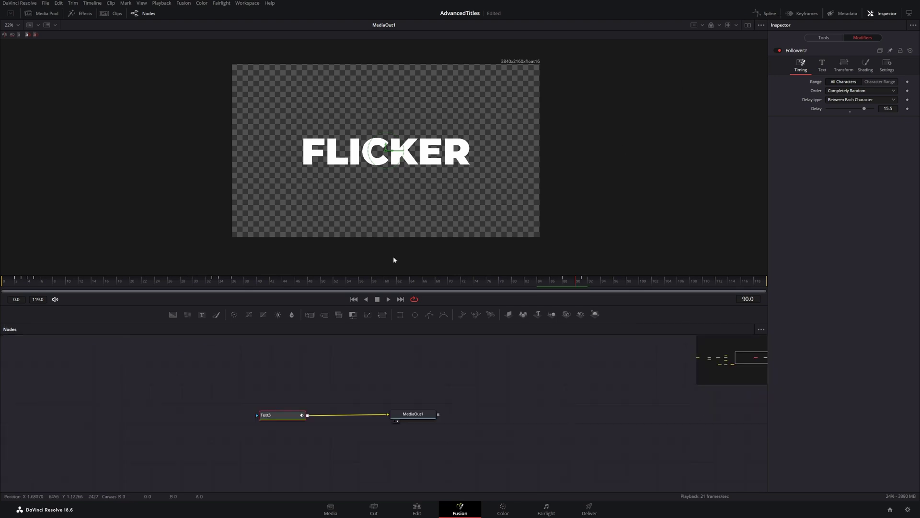
{"action": "left_click", "coordinate": [2, 282]}
{"action": "key", "text": "space"}
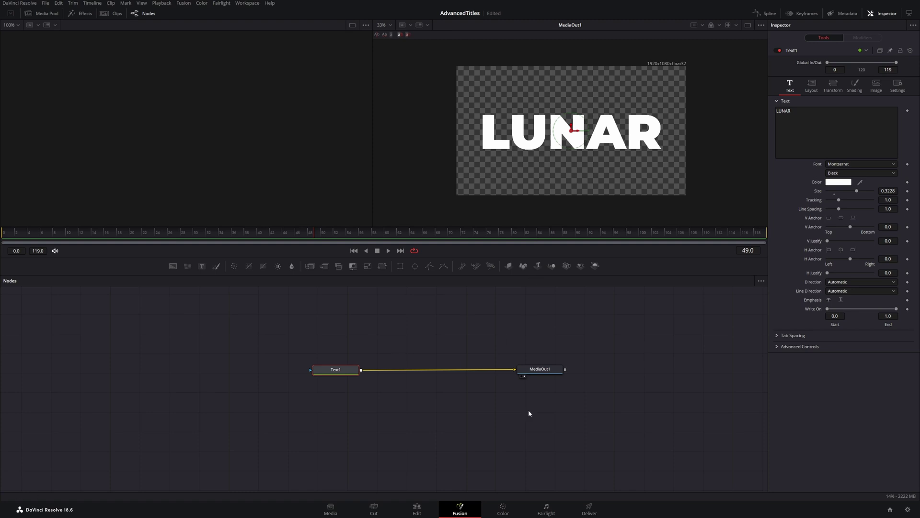
Step: Add a Background node masked by an Ellipse node and merge it over the LUNAR text before MediaOut1
{"action": "mouse_move", "coordinate": [335, 370]}
{"action": "left_mouse_down"}
{"action": "mouse_move", "coordinate": [318, 390]}
{"action": "mouse_move", "coordinate": [355, 373]}
{"action": "mouse_move", "coordinate": [343, 373]}
{"action": "left_mouse_up"}
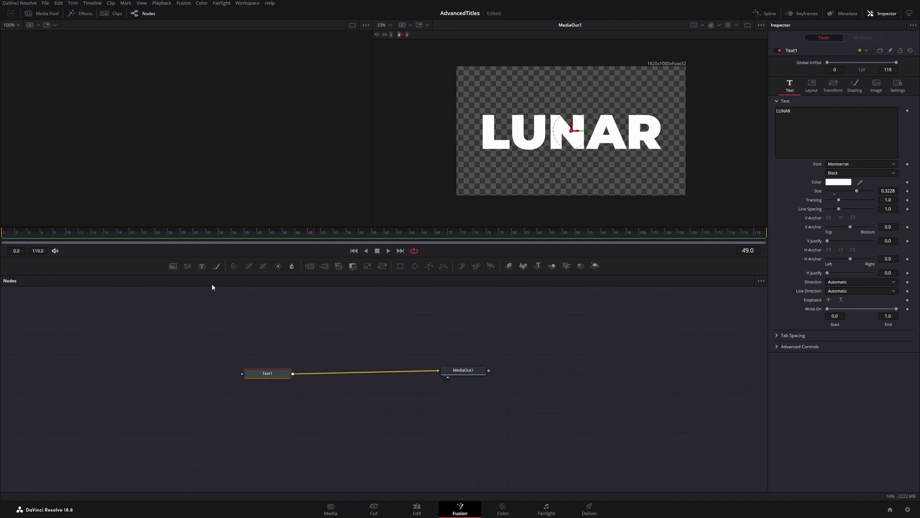
{"action": "left_click_drag", "start_coordinate": [208, 301], "coordinate": [299, 283]}
{"action": "left_click_drag", "start_coordinate": [415, 266], "coordinate": [351, 407]}
{"action": "left_click_drag", "start_coordinate": [173, 266], "coordinate": [384, 357]}
{"action": "left_click_drag", "start_coordinate": [485, 407], "coordinate": [476, 360]}
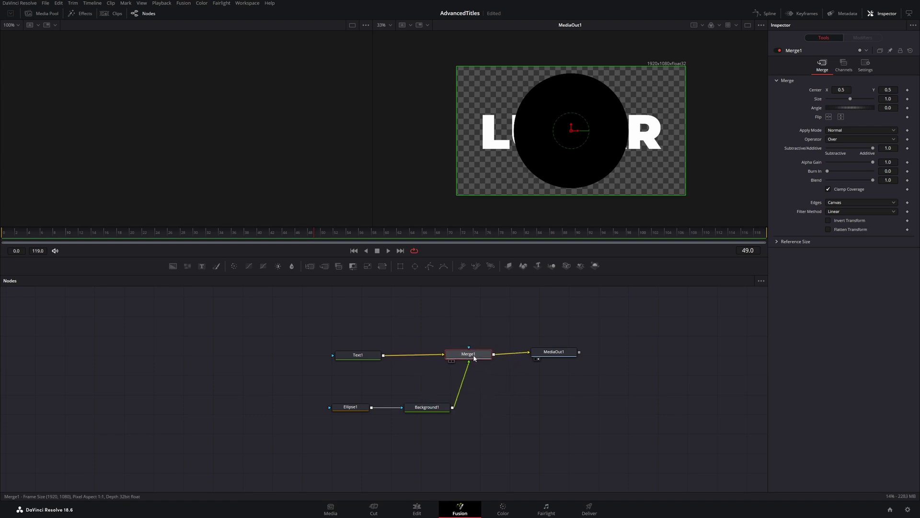
Step: Change Background1's color to white (#ffffff)
{"action": "left_click", "coordinate": [378, 395]}
{"action": "left_click", "coordinate": [847, 123]}
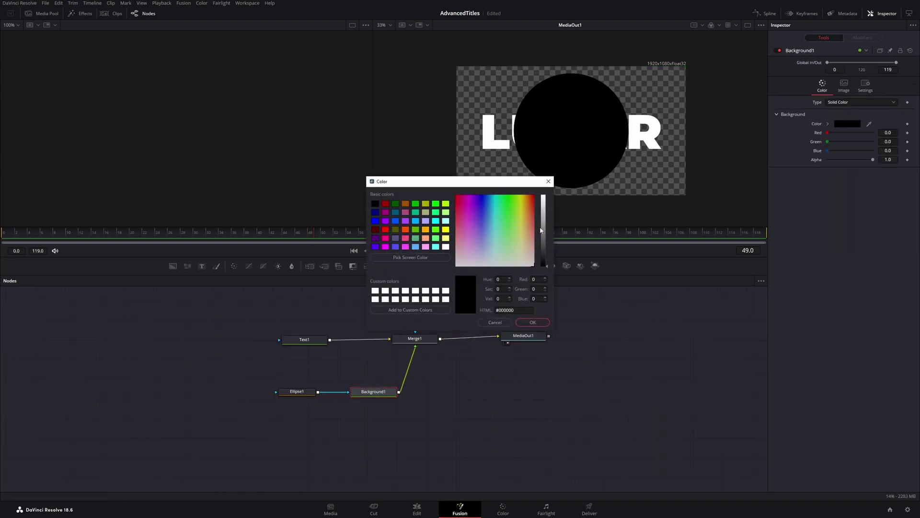
{"action": "left_click_drag", "start_coordinate": [543, 227], "coordinate": [540, 184]}
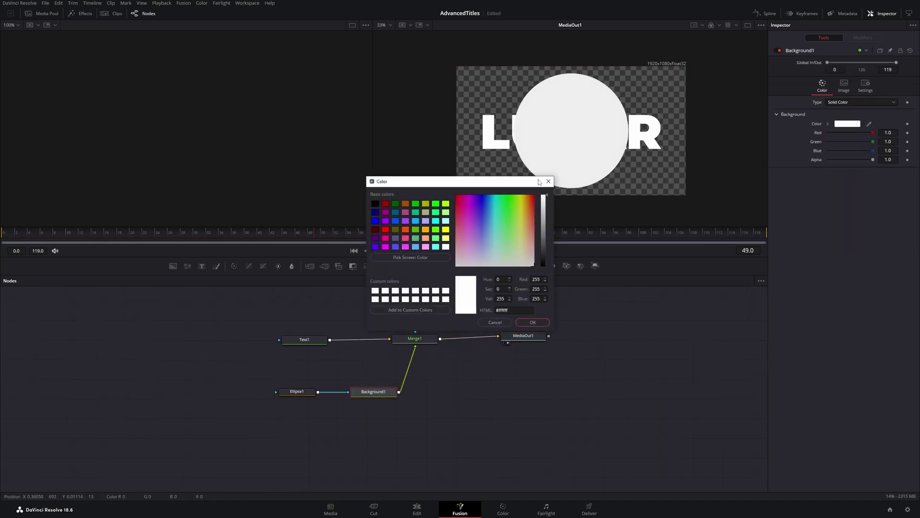
{"action": "left_click", "coordinate": [532, 322]}
Step: Link Ellipse1's Height to its Width with an expression and set the width to 0.268
{"action": "left_click", "coordinate": [294, 392]}
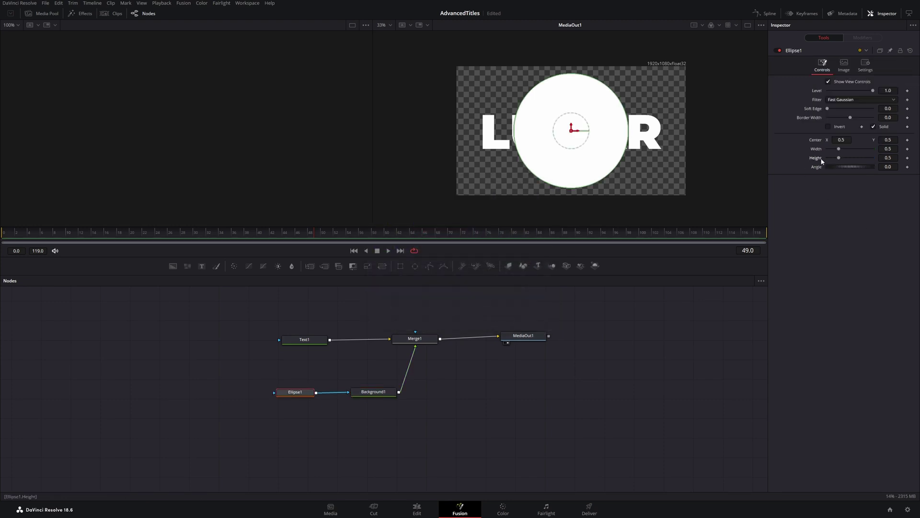
{"action": "right_click", "coordinate": [816, 159]}
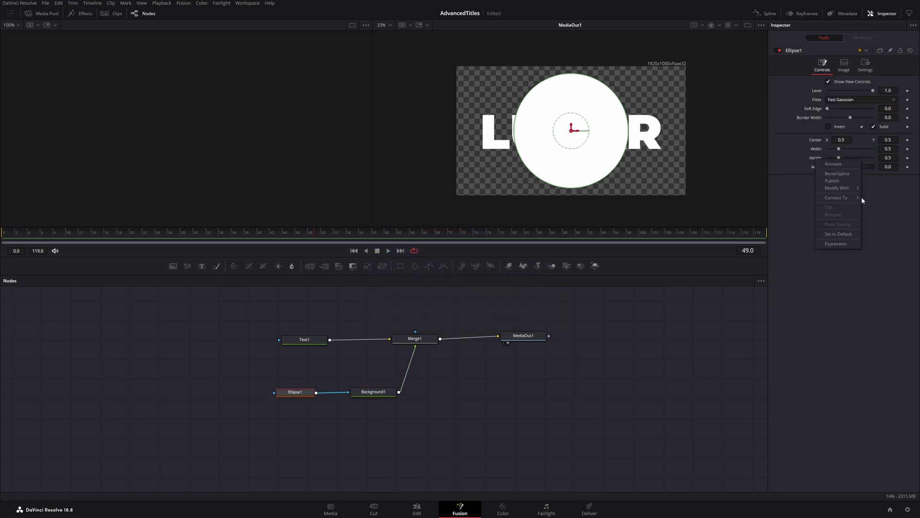
{"action": "left_click", "coordinate": [842, 244]}
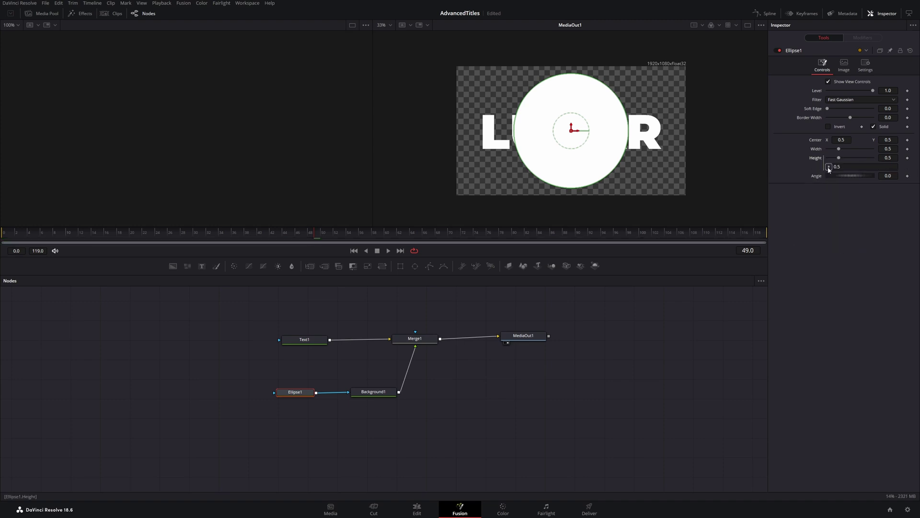
{"action": "left_click_drag", "start_coordinate": [828, 167], "coordinate": [805, 157]}
{"action": "left_click_drag", "start_coordinate": [817, 150], "coordinate": [834, 153]}
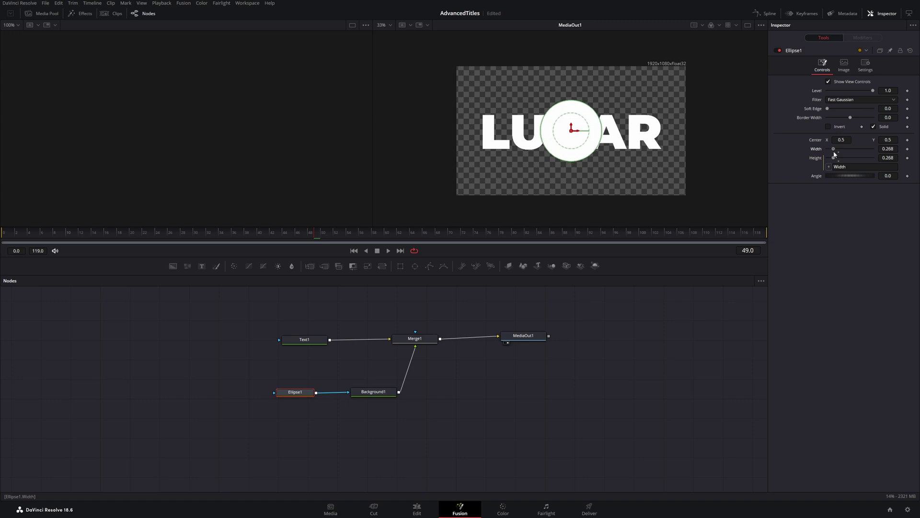
Step: Add a second Ellipse node below the first and connect it as the mask of a new Background node
{"action": "left_click", "coordinate": [348, 428]}
{"action": "left_click_drag", "start_coordinate": [349, 429], "coordinate": [340, 372]}
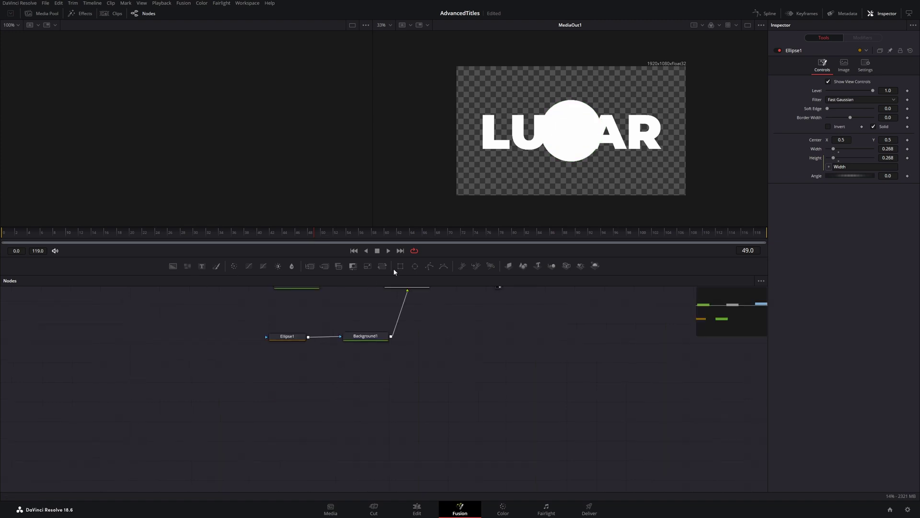
{"action": "left_click_drag", "start_coordinate": [415, 265], "coordinate": [285, 373]}
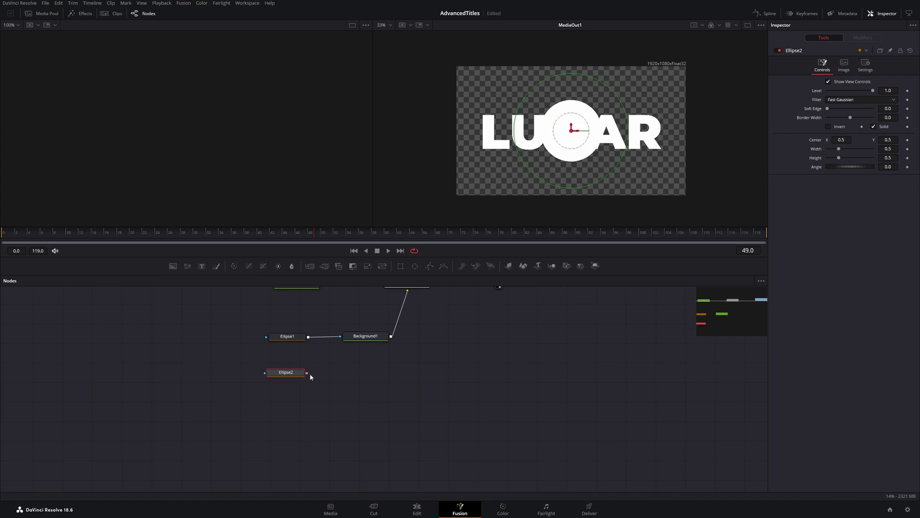
{"action": "left_click_drag", "start_coordinate": [174, 265], "coordinate": [367, 375]}
{"action": "left_click_drag", "start_coordinate": [307, 373], "coordinate": [374, 376]}
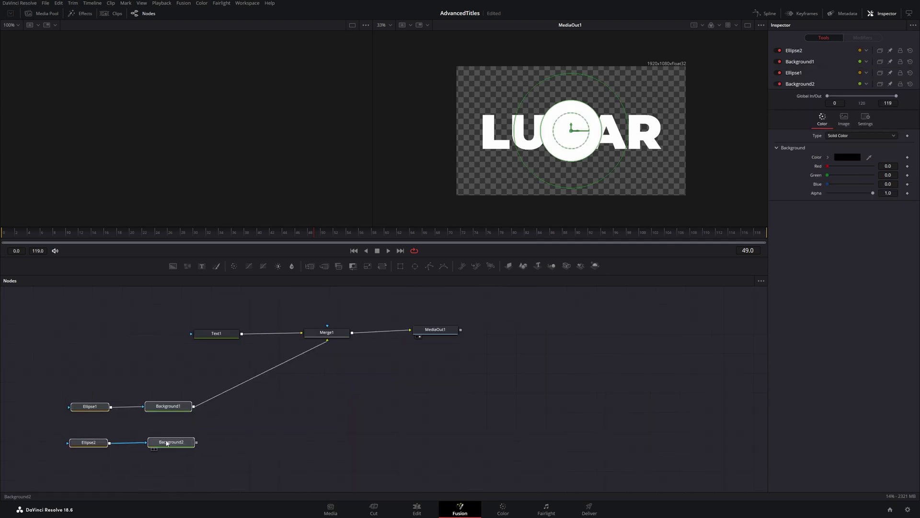
Step: Merge Background2 over Background1 with a new Merge node that feeds Merge1, and rearrange the nodes
{"action": "left_click", "coordinate": [276, 425]}
{"action": "left_click_drag", "start_coordinate": [169, 442], "coordinate": [187, 394]}
{"action": "left_click_drag", "start_coordinate": [223, 431], "coordinate": [253, 400]}
{"action": "left_click_drag", "start_coordinate": [350, 432], "coordinate": [458, 421]}
Step: Shape Ellipse2 to width 0.394, height 0.268 and angle 23.5, and center it at about X 0.524, Y 0.553 over the white circle
{"action": "left_click", "coordinate": [196, 419]}
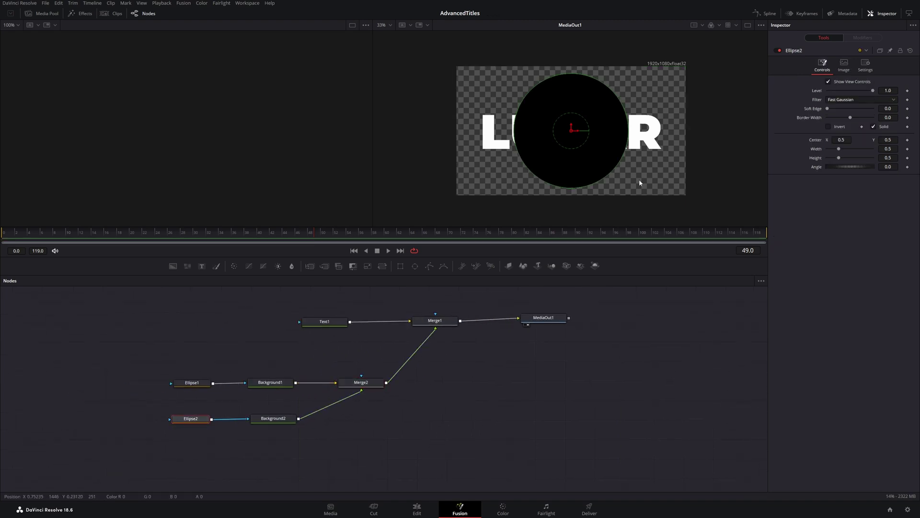
{"action": "left_click_drag", "start_coordinate": [839, 149], "coordinate": [852, 150]}
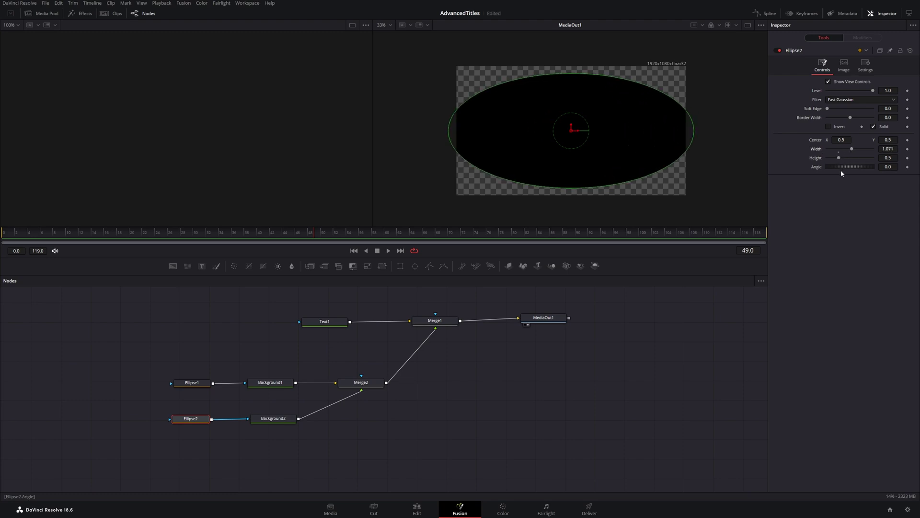
{"action": "left_click_drag", "start_coordinate": [572, 128], "coordinate": [572, 91]}
{"action": "left_click_drag", "start_coordinate": [850, 168], "coordinate": [833, 158]}
{"action": "left_click_drag", "start_coordinate": [572, 92], "coordinate": [577, 122]}
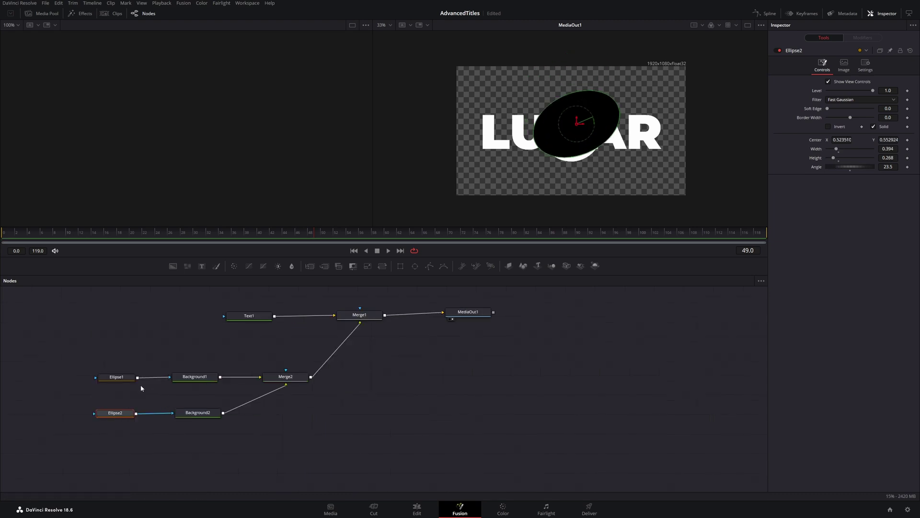
Step: Connect Ellipse1's output to Merge2's effect mask input
{"action": "left_click_drag", "start_coordinate": [138, 377], "coordinate": [288, 370]}
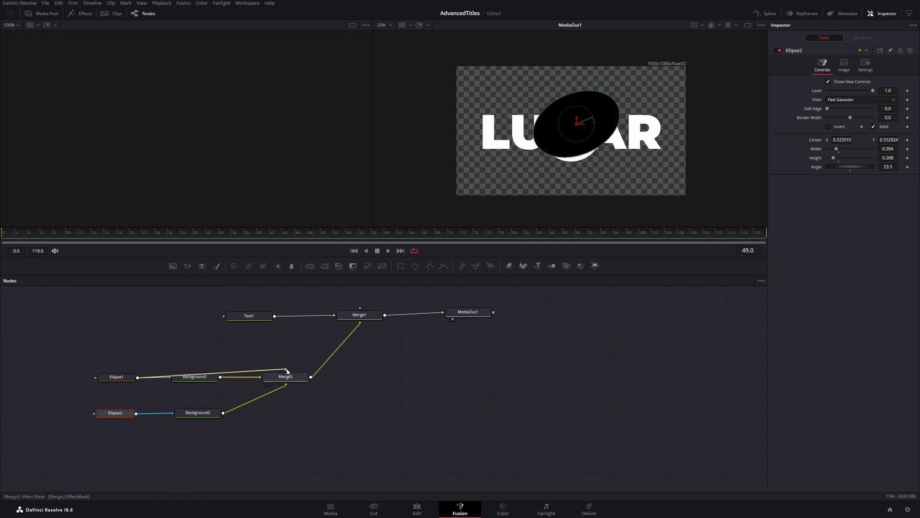
Step: Give Ellipse2 a soft edge of 0.074 and a height of 0.304, and center it at about X 0.497, Y 0.574
{"action": "left_click_drag", "start_coordinate": [288, 371], "coordinate": [288, 371]}
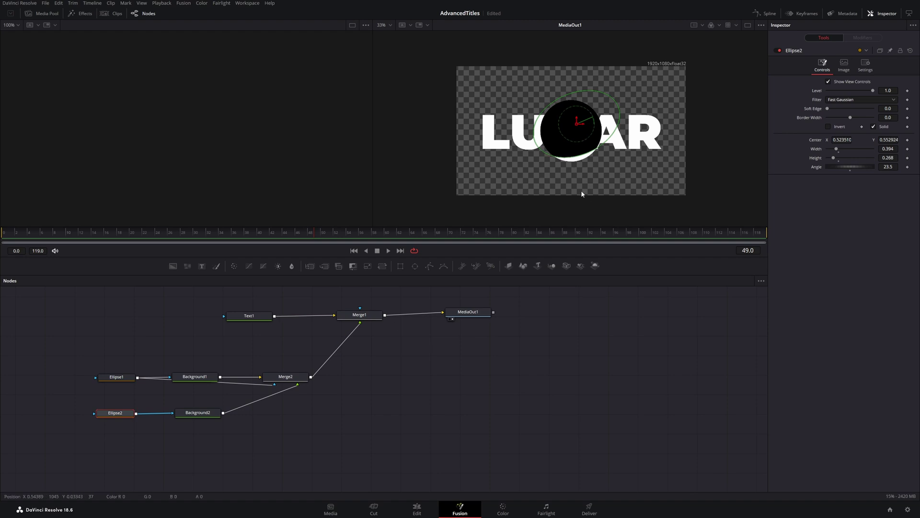
{"action": "left_click_drag", "start_coordinate": [307, 406], "coordinate": [399, 392]}
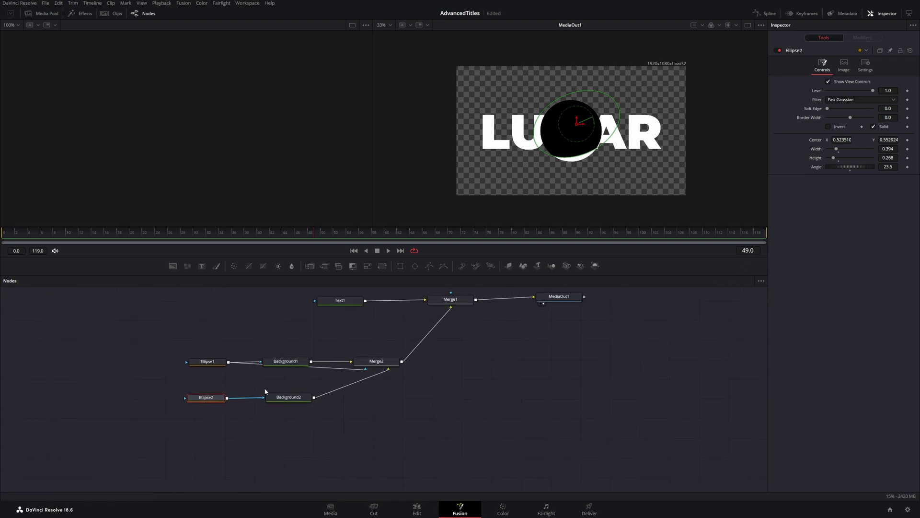
{"action": "left_click_drag", "start_coordinate": [829, 108], "coordinate": [845, 110]}
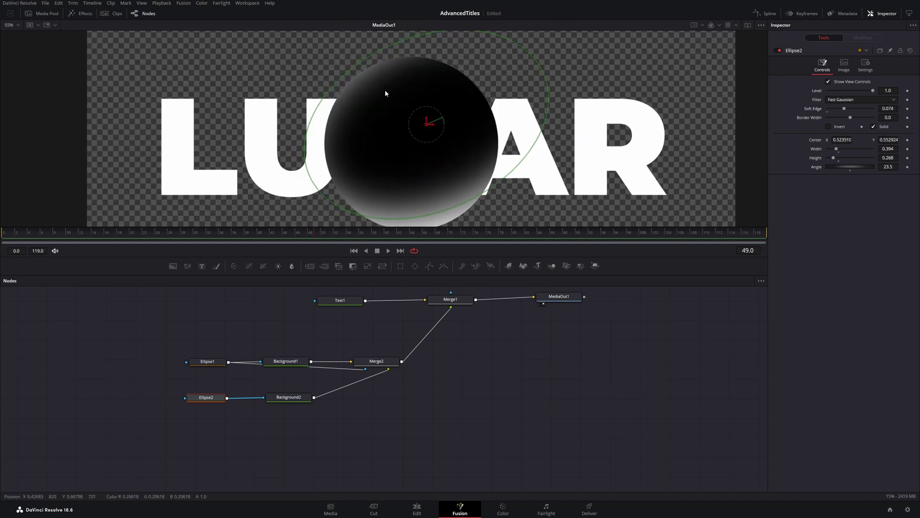
{"action": "left_click_drag", "start_coordinate": [387, 95], "coordinate": [444, 106]}
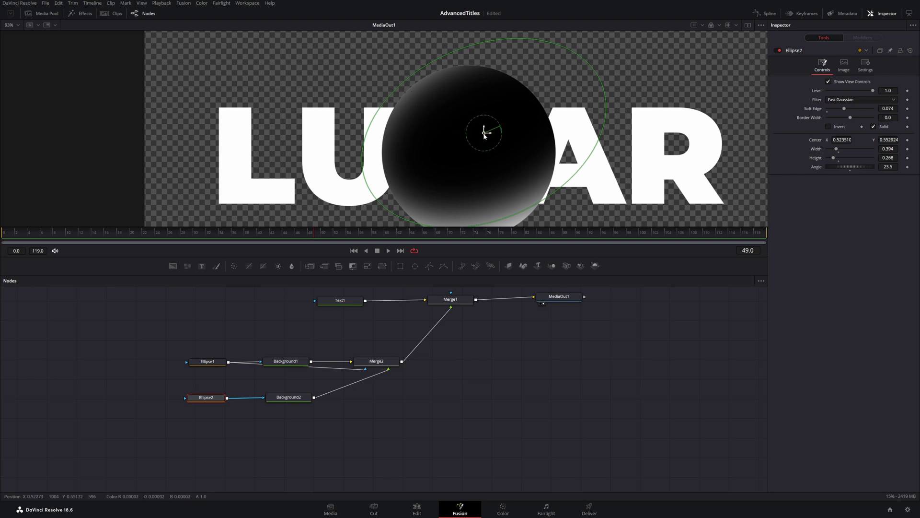
{"action": "left_click_drag", "start_coordinate": [484, 134], "coordinate": [468, 125]}
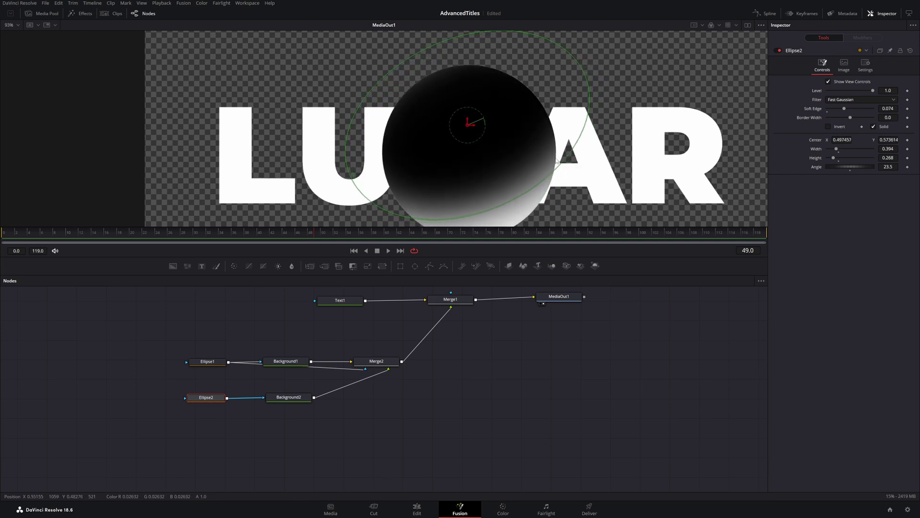
{"action": "scroll", "coordinate": [562, 144], "scroll_direction": "down", "scroll_amount": 3}
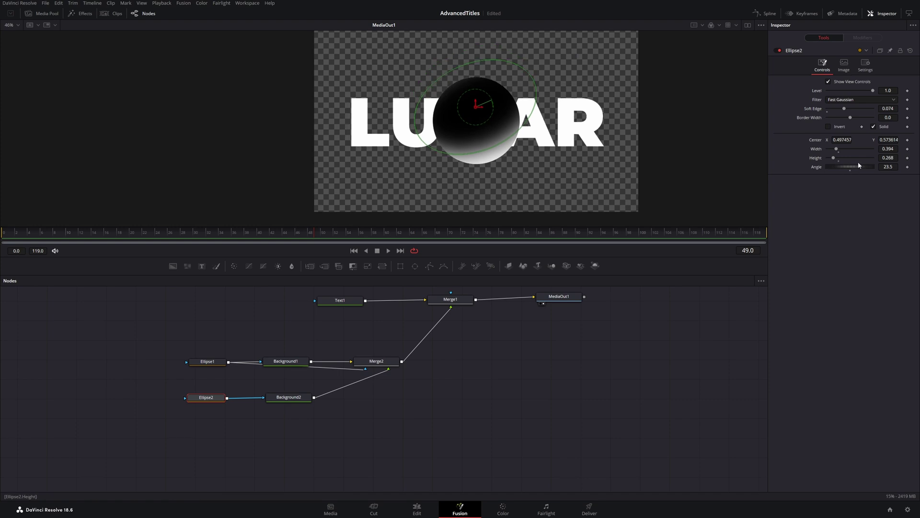
{"action": "left_click_drag", "start_coordinate": [883, 158], "coordinate": [894, 157]}
Step: Shift the moon's nodes away from Merge1 and insert a Film Grain node between Merge2 and Merge1
{"action": "left_click_drag", "start_coordinate": [387, 345], "coordinate": [144, 437]}
{"action": "left_click_drag", "start_coordinate": [377, 362], "coordinate": [305, 384]}
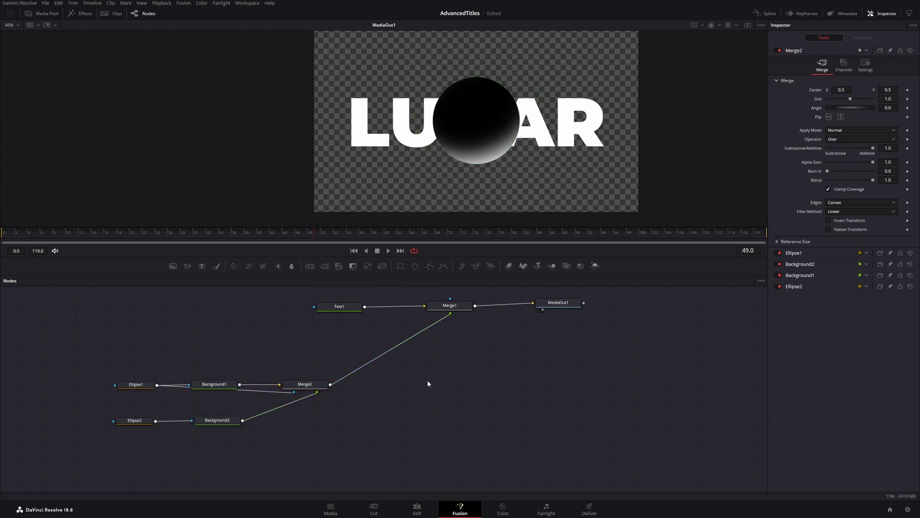
{"action": "key", "text": "shift+space"}
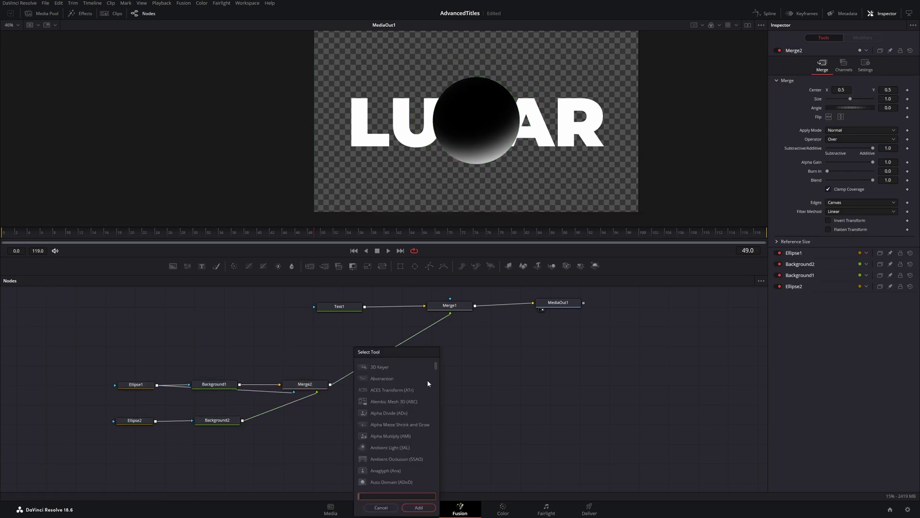
{"action": "type", "text": "film"}
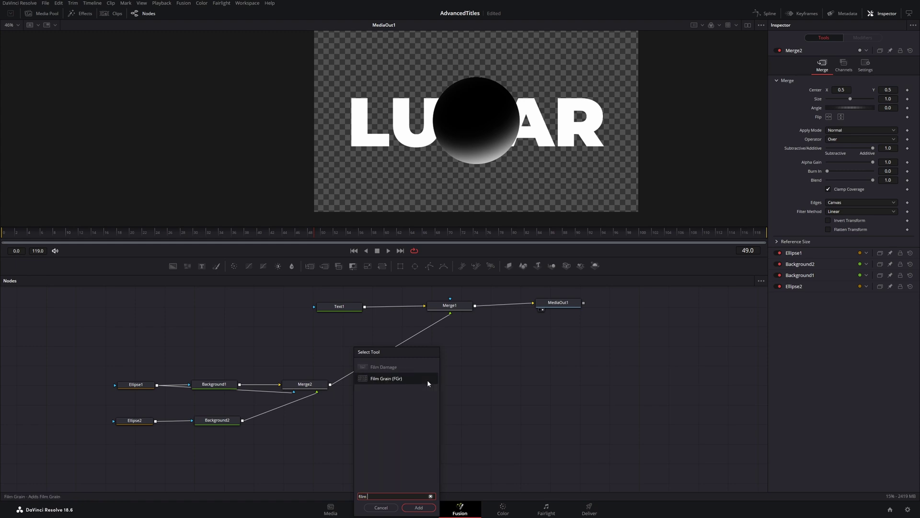
{"action": "key", "text": "Return"}
{"action": "left_click_drag", "start_coordinate": [428, 387], "coordinate": [448, 385]}
Step: Set FilmGrain1's strength to 0.252, roughness to 0.409 and complexity to 12
{"action": "scroll", "coordinate": [461, 106], "scroll_direction": "up", "scroll_amount": 5}
{"action": "scroll", "coordinate": [489, 121], "scroll_direction": "up", "scroll_amount": 3}
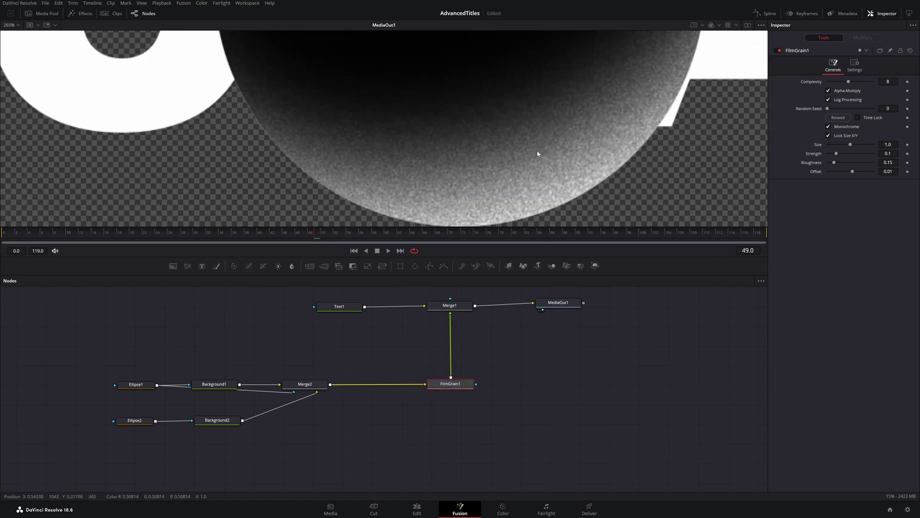
{"action": "scroll", "coordinate": [520, 151], "scroll_direction": "down", "scroll_amount": 5}
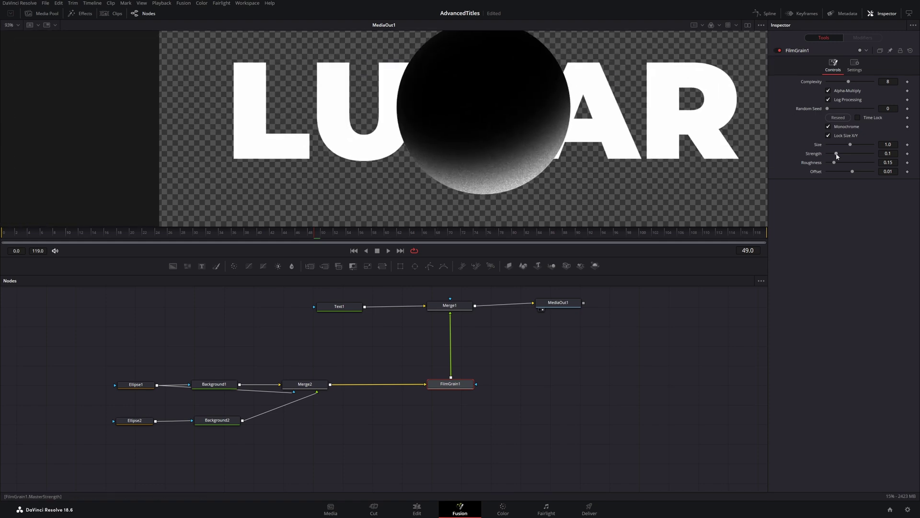
{"action": "mouse_move", "coordinate": [837, 155]}
{"action": "left_mouse_down"}
{"action": "mouse_move", "coordinate": [851, 155]}
{"action": "mouse_move", "coordinate": [848, 164]}
{"action": "left_mouse_up"}
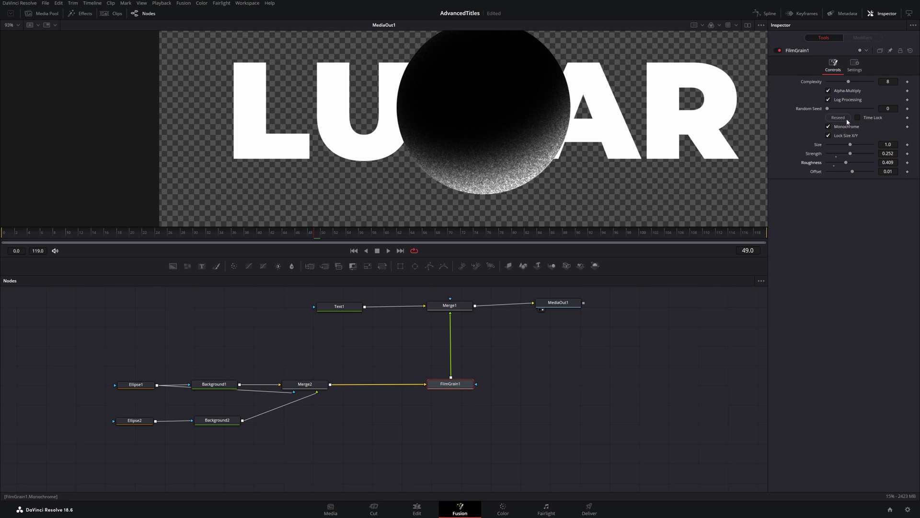
{"action": "left_click_drag", "start_coordinate": [849, 82], "coordinate": [851, 88]}
{"action": "scroll", "coordinate": [442, 124], "scroll_direction": "down", "scroll_amount": 2}
{"action": "scroll", "coordinate": [479, 133], "scroll_direction": "up", "scroll_amount": 1}
{"action": "scroll", "coordinate": [480, 139], "scroll_direction": "up", "scroll_amount": 2}
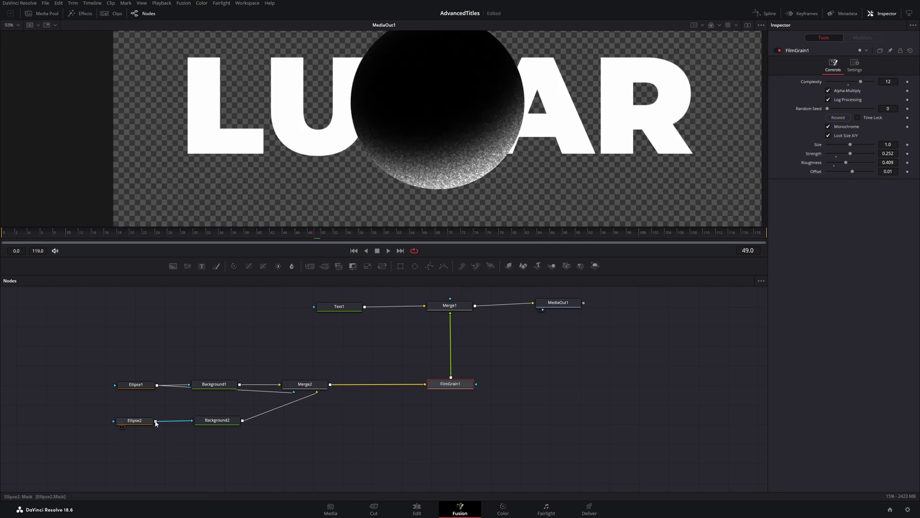
Step: Connect Ellipse2's output as FilmGrain1's effect mask and move MediaOut1 farther from Merge1 to make room
{"action": "left_click_drag", "start_coordinate": [156, 421], "coordinate": [476, 384]}
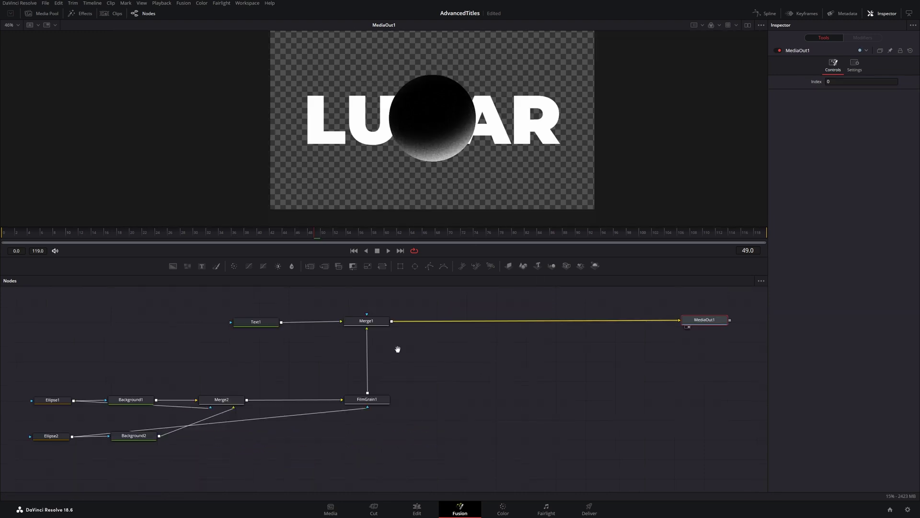
{"action": "left_click_drag", "start_coordinate": [545, 329], "coordinate": [412, 350]}
{"action": "left_click_drag", "start_coordinate": [532, 348], "coordinate": [561, 349]}
{"action": "left_click_drag", "start_coordinate": [225, 350], "coordinate": [288, 348]}
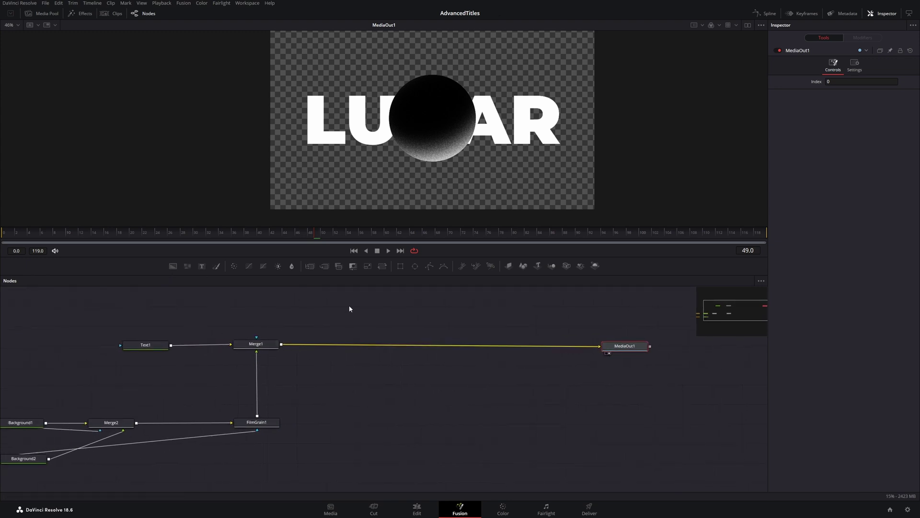
Step: Add a Soft Glow node and insert it between Merge1 and MediaOut1
{"action": "left_click", "coordinate": [401, 311]}
{"action": "key", "text": "shift+space"}
{"action": "type", "text": "soft"}
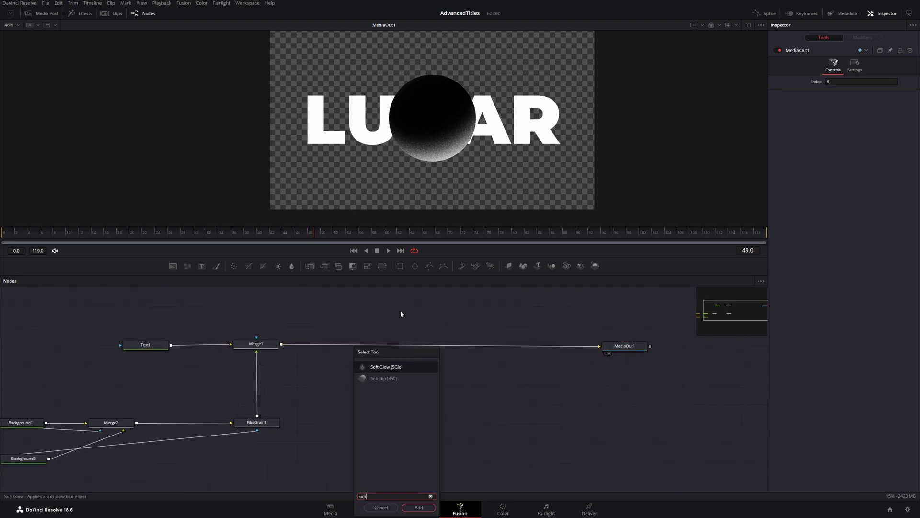
{"action": "key", "text": "Return"}
{"action": "left_click_drag", "start_coordinate": [397, 310], "coordinate": [394, 344]}
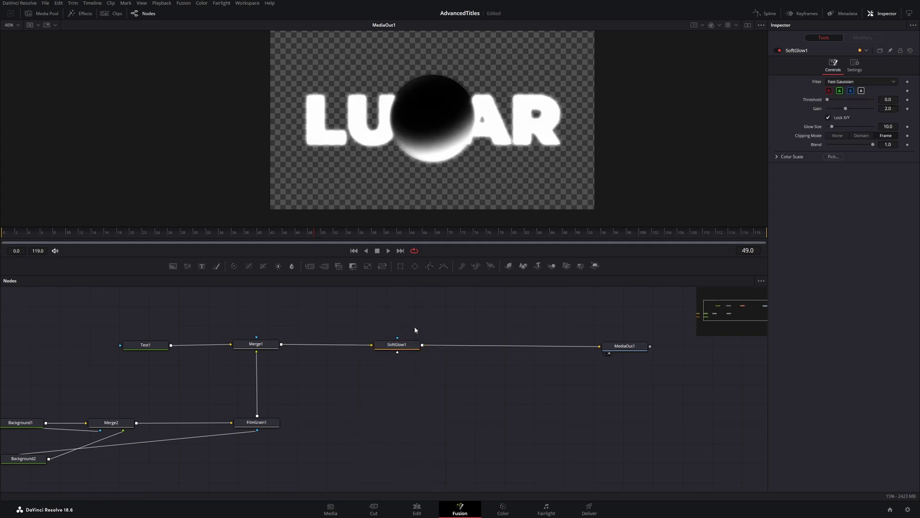
Step: Add a Drop Shadow node and insert it between SoftGlow1 and MediaOut1
{"action": "key", "text": "shift+space"}
{"action": "type", "text": "drop"}
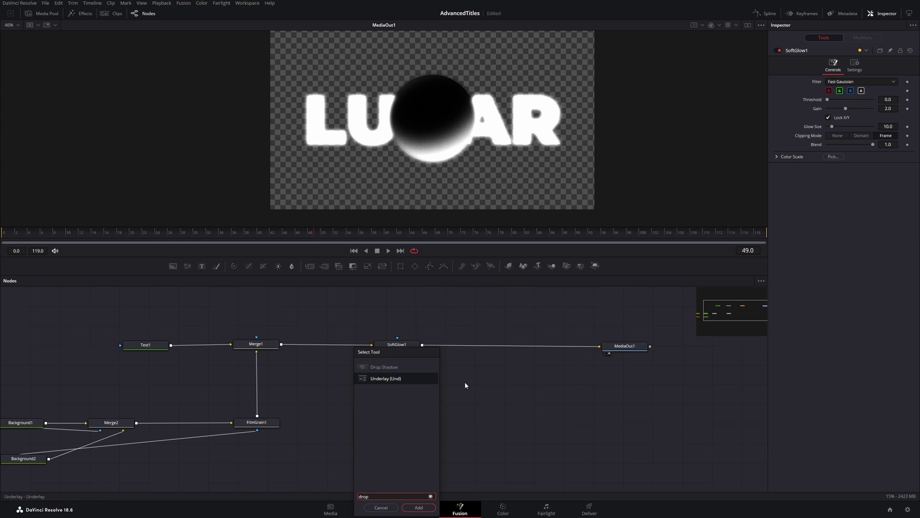
{"action": "key", "text": "Return"}
{"action": "left_click_drag", "start_coordinate": [412, 327], "coordinate": [474, 348]}
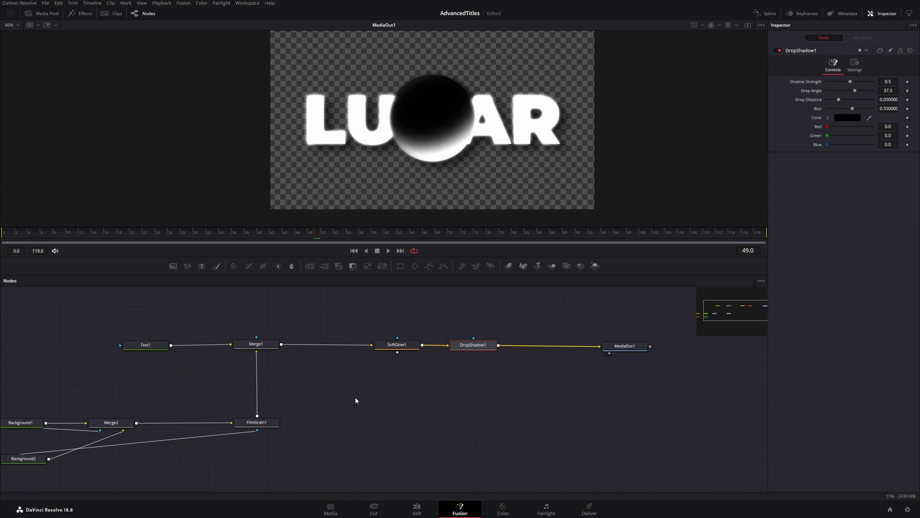
Step: Merge Merge1's output with DropShadow1's in a new Merge node, and arrange SoftGlow1 and DropShadow1 as a branch above the main line
{"action": "left_click_drag", "start_coordinate": [282, 347], "coordinate": [503, 350]}
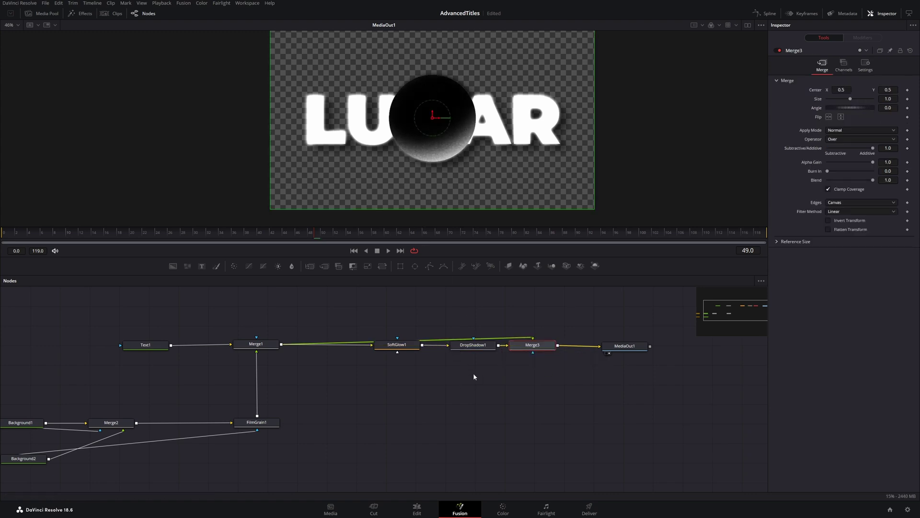
{"action": "left_click_drag", "start_coordinate": [491, 381], "coordinate": [403, 321]}
{"action": "left_click_drag", "start_coordinate": [471, 347], "coordinate": [467, 358]}
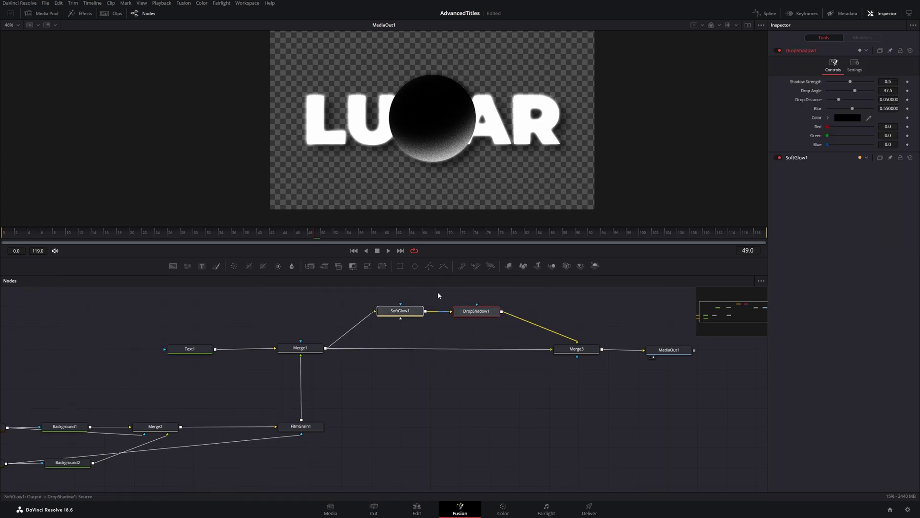
Step: Set SoftGlow1's gain to 1.063 and glow size to 23.6
{"action": "scroll", "coordinate": [432, 122], "scroll_direction": "up", "scroll_amount": 6}
{"action": "scroll", "coordinate": [433, 121], "scroll_direction": "down", "scroll_amount": 3}
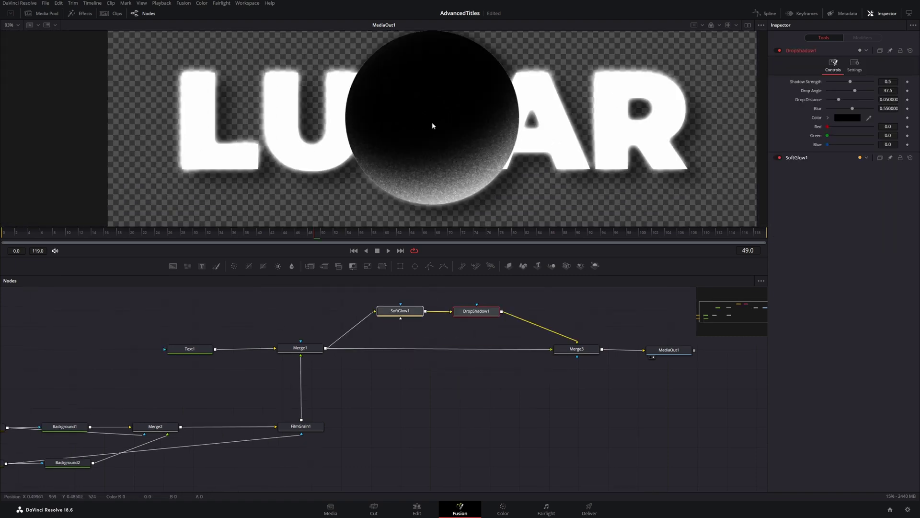
{"action": "left_click", "coordinate": [408, 313]}
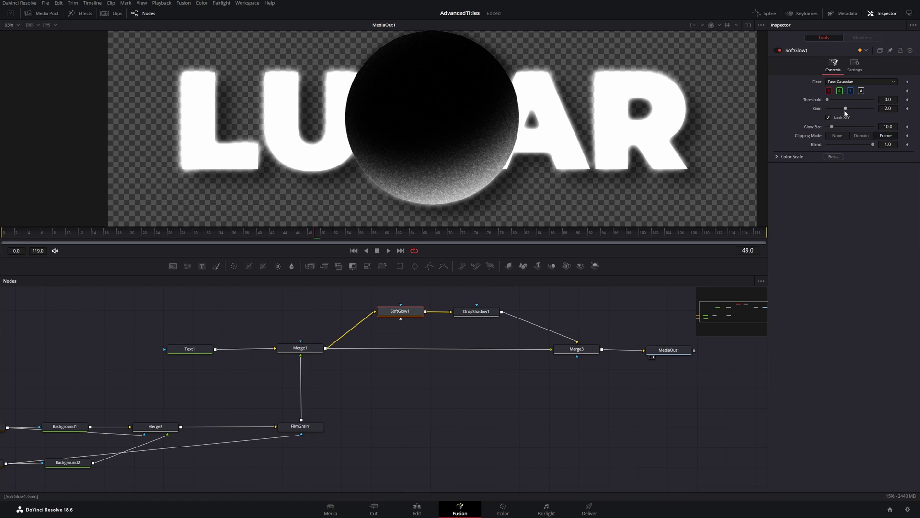
{"action": "mouse_move", "coordinate": [845, 112]}
{"action": "left_mouse_down"}
{"action": "mouse_move", "coordinate": [834, 111]}
{"action": "mouse_move", "coordinate": [838, 128]}
{"action": "left_mouse_up"}
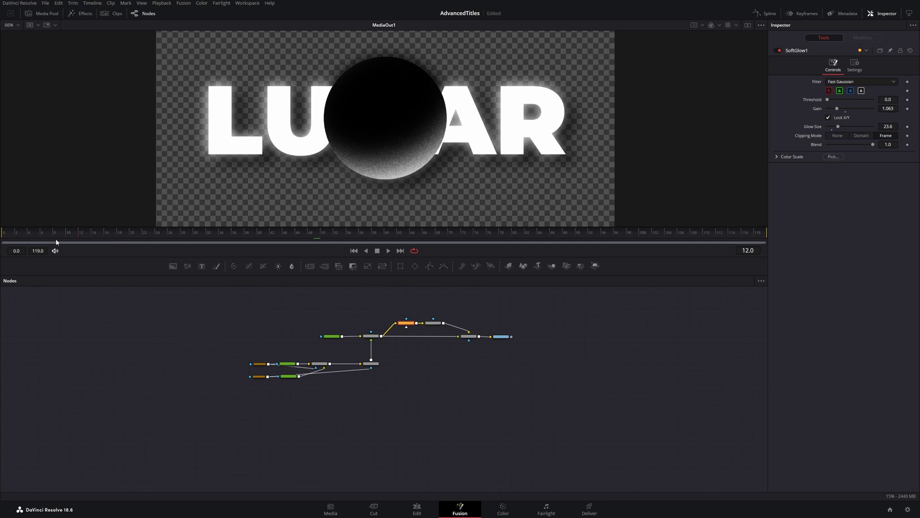
Step: Play the composition from frame 0 to check how the film grain behaves over time
{"action": "left_click_drag", "start_coordinate": [56, 242], "coordinate": [7, 242]}
{"action": "left_click", "coordinate": [389, 251]}
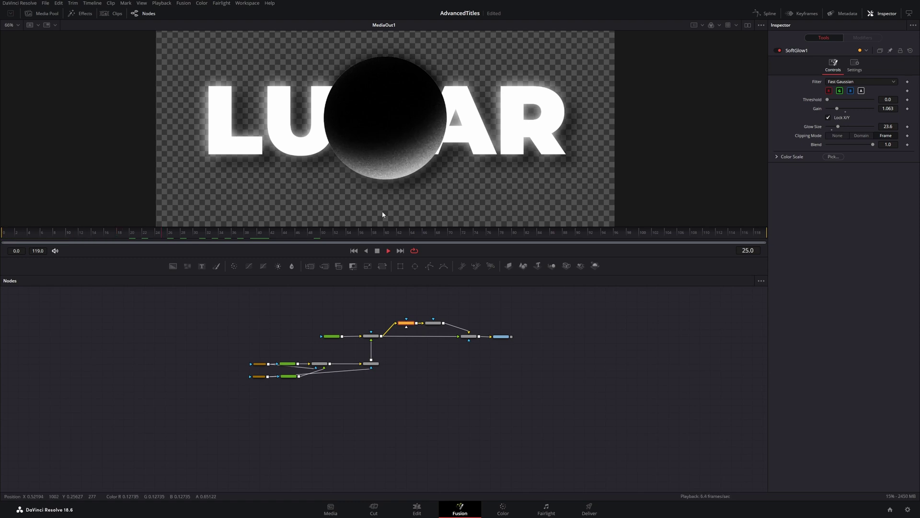
{"action": "left_click", "coordinate": [378, 252]}
Step: Enable Time Lock on FilmGrain1
{"action": "scroll", "coordinate": [332, 372], "scroll_direction": "up", "scroll_amount": 5}
{"action": "left_click", "coordinate": [438, 402]}
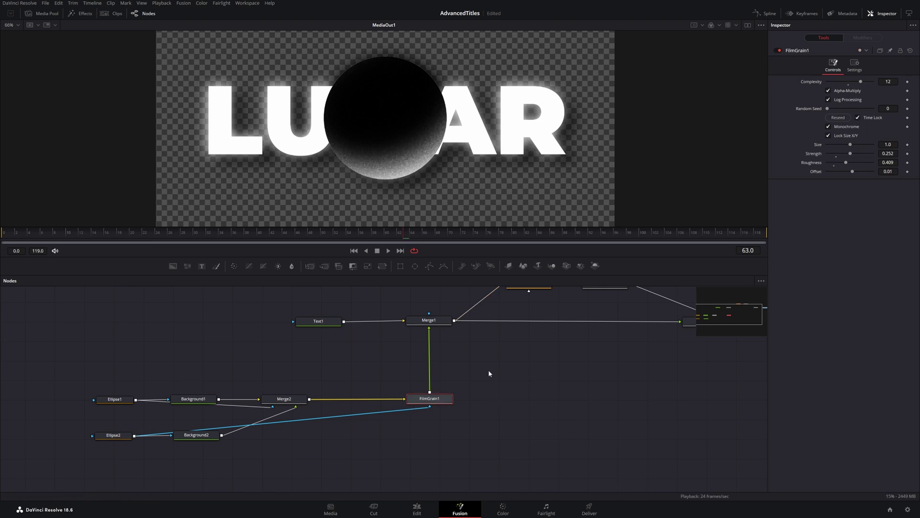
{"action": "scroll", "coordinate": [489, 374], "scroll_direction": "down", "scroll_amount": 3}
Step: Keyframe Ellipse2's center at frame 0 and move the ellipse left and slightly down at the last frame, returning to frame 0
{"action": "key", "text": "Home"}
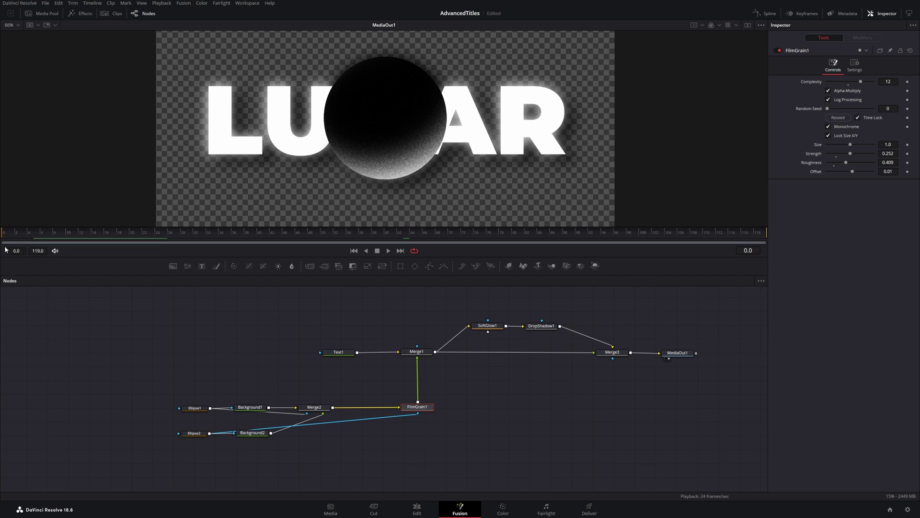
{"action": "left_click", "coordinate": [194, 433]}
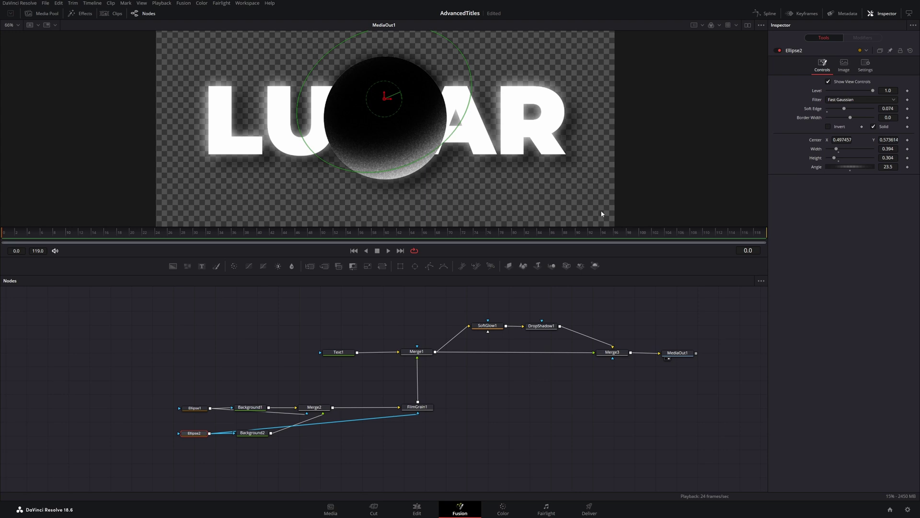
{"action": "left_click", "coordinate": [908, 140]}
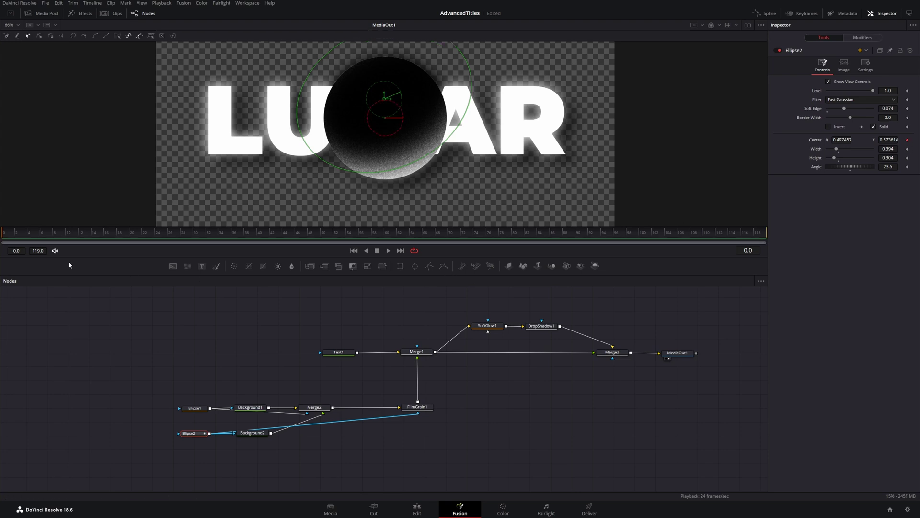
{"action": "left_click_drag", "start_coordinate": [680, 238], "coordinate": [770, 232]}
{"action": "left_click_drag", "start_coordinate": [385, 99], "coordinate": [355, 116]}
{"action": "key", "text": "Home"}
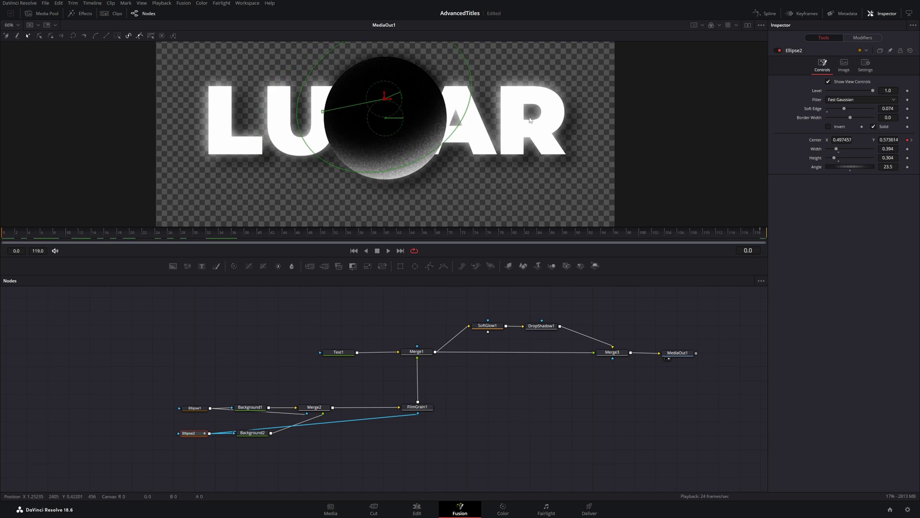